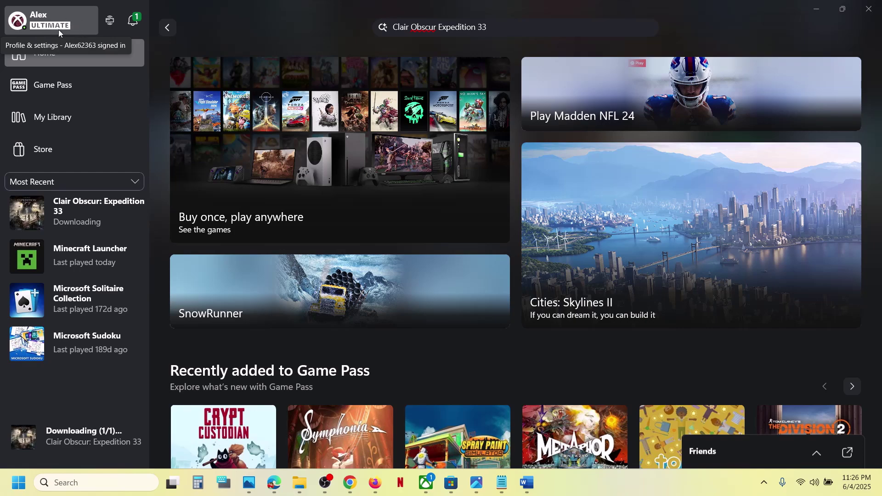
View the 0x80190001 sign-in error screenshot in Photos, then return to Microsoft Store.
{"action": "left_click", "coordinate": [452, 483]}
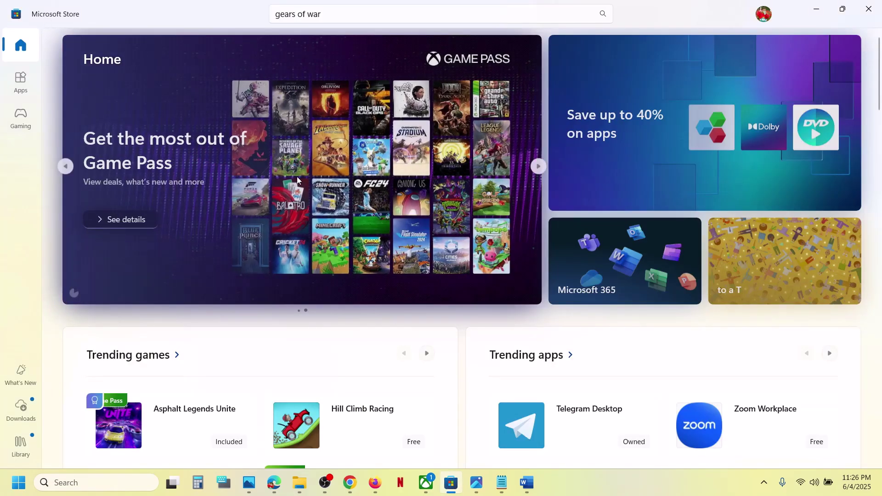
{"action": "left_click", "coordinate": [477, 483]}
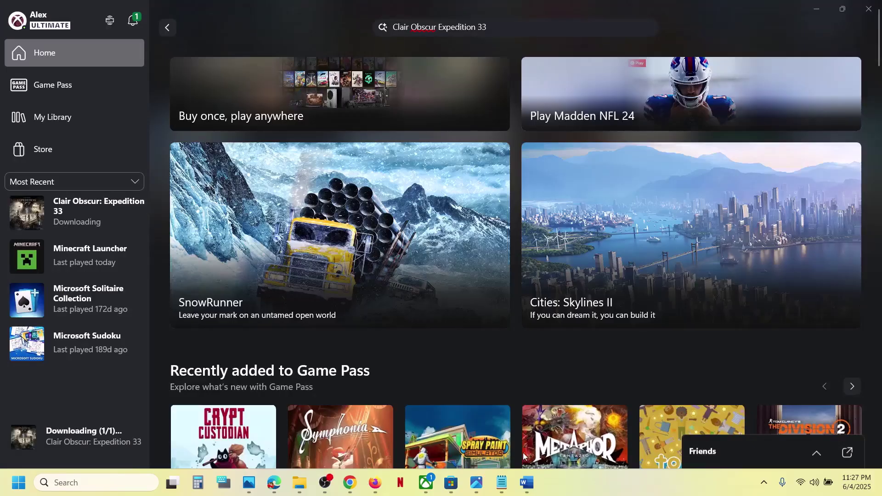
{"action": "left_click", "coordinate": [452, 482]}
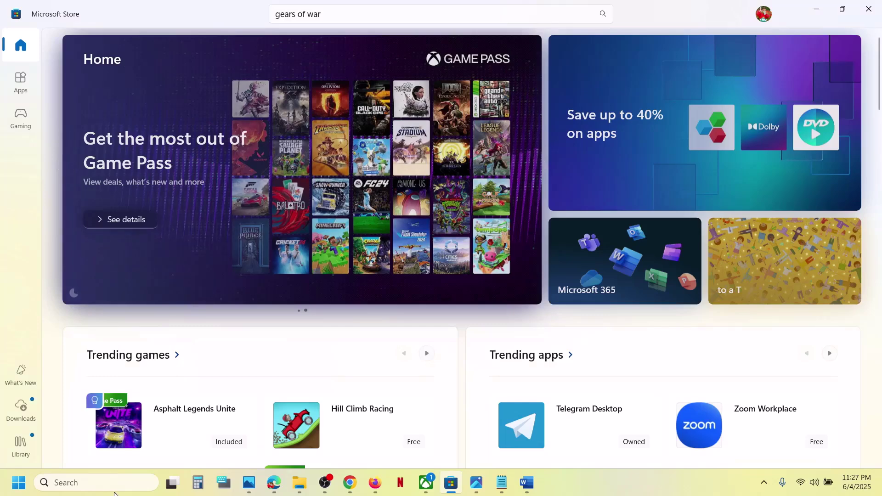
Open Services and locate Microsoft Account Sign-in Assistant in the list.
{"action": "left_click", "coordinate": [97, 486]}
{"action": "type", "text": "ser"}
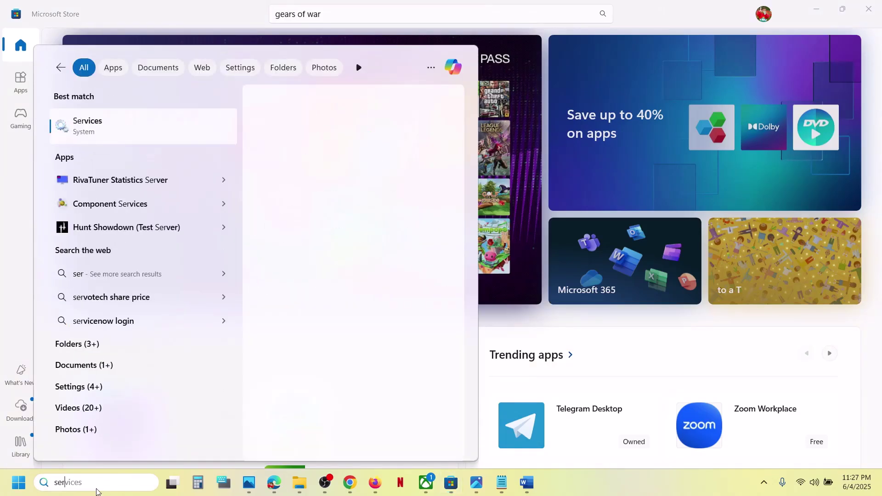
{"action": "type", "text": "vices"}
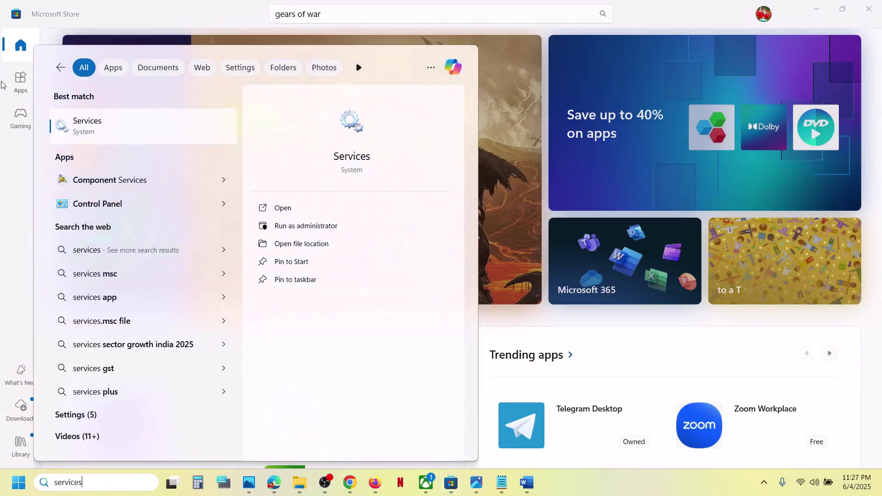
{"action": "key", "text": "Escape"}
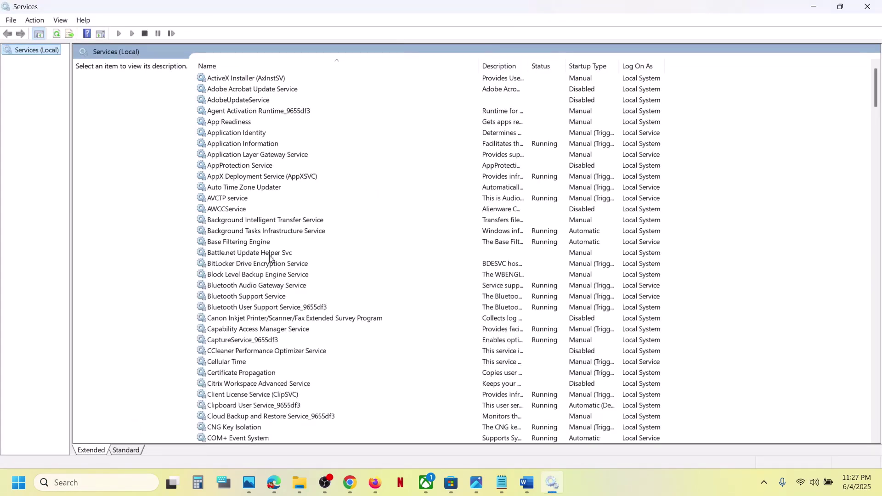
{"action": "left_click", "coordinate": [270, 254]}
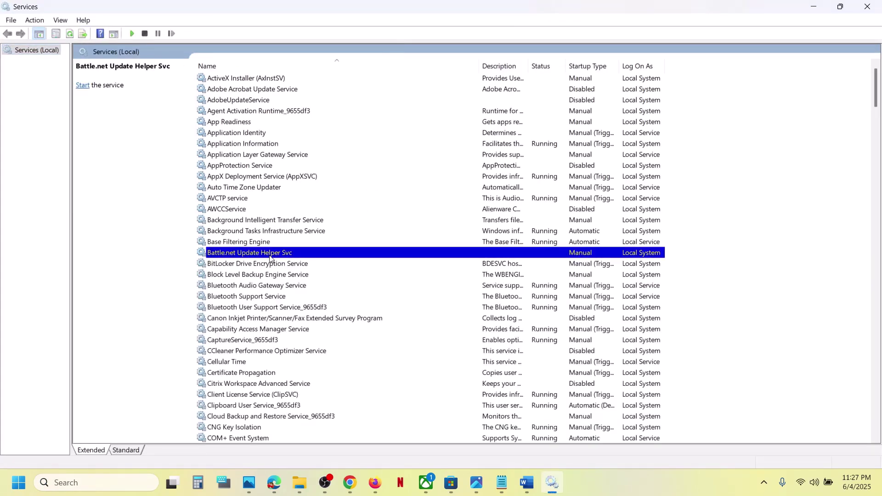
{"action": "key", "text": "m"}
{"action": "key", "text": "i"}
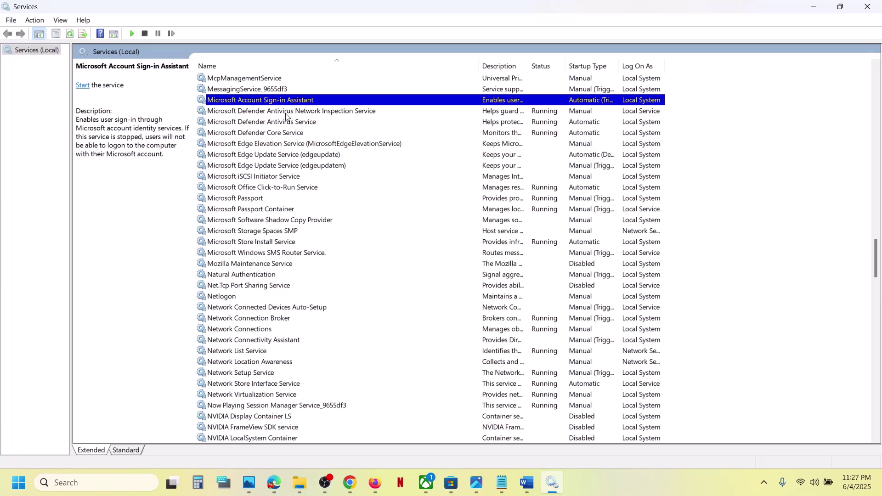
{"action": "left_click", "coordinate": [286, 112]}
{"action": "left_click", "coordinate": [302, 102]}
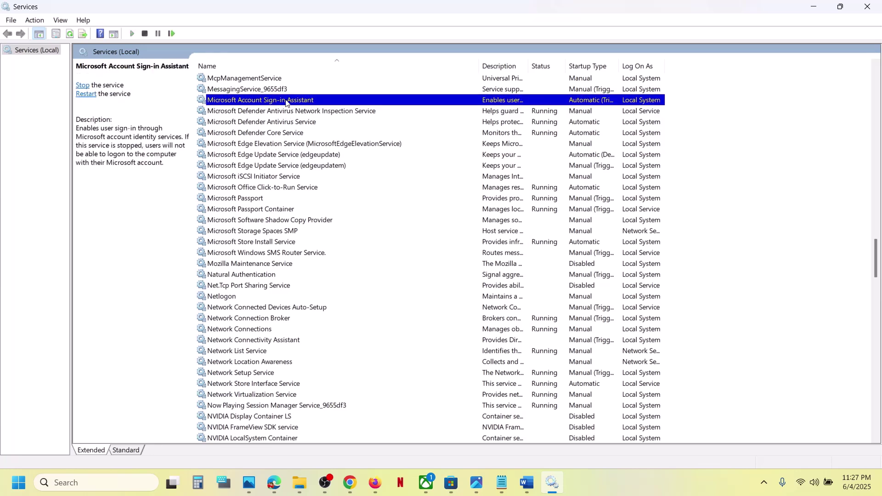
Keep Microsoft Account Sign-in Assistant on Automatic startup, apply, and restart the service.
{"action": "double_click", "coordinate": [301, 101]}
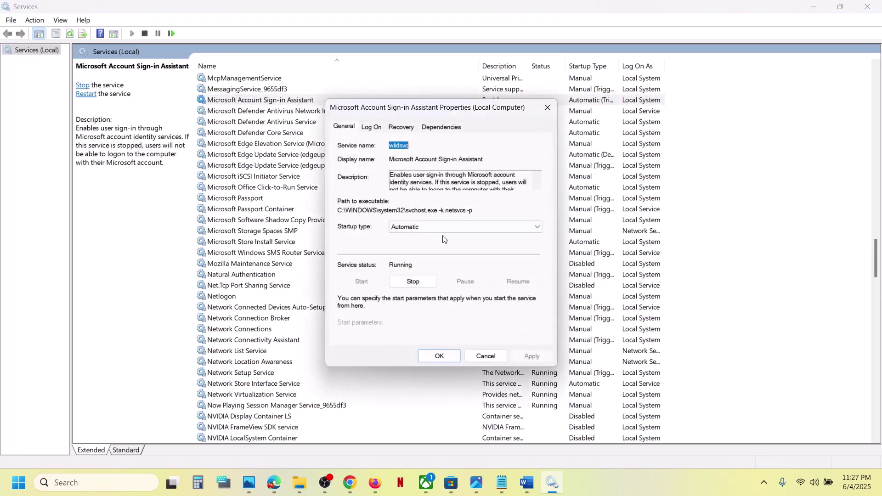
{"action": "left_click", "coordinate": [416, 228]}
{"action": "left_click", "coordinate": [427, 245]}
{"action": "left_click", "coordinate": [533, 356]}
{"action": "left_click", "coordinate": [439, 357]}
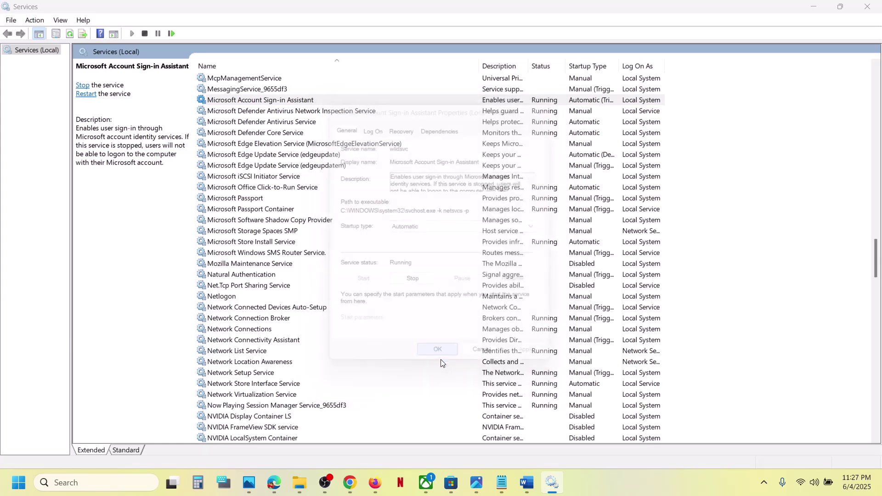
{"action": "right_click", "coordinate": [288, 103]}
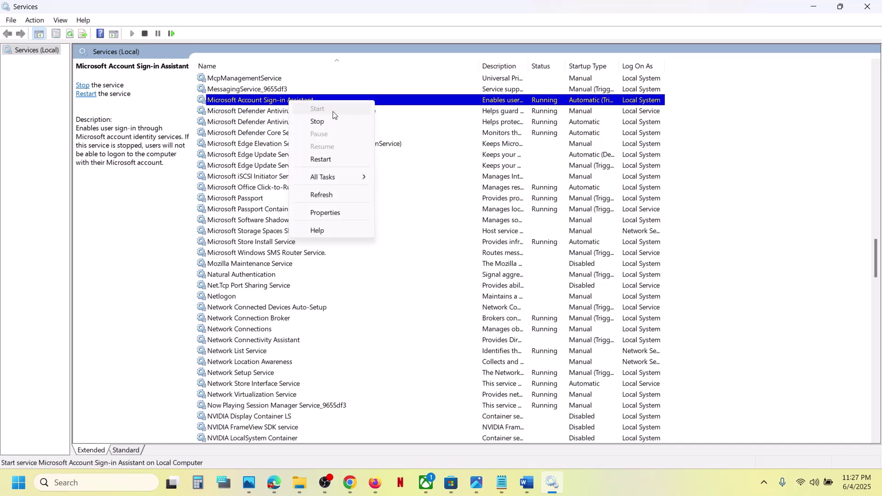
{"action": "left_click", "coordinate": [337, 161]}
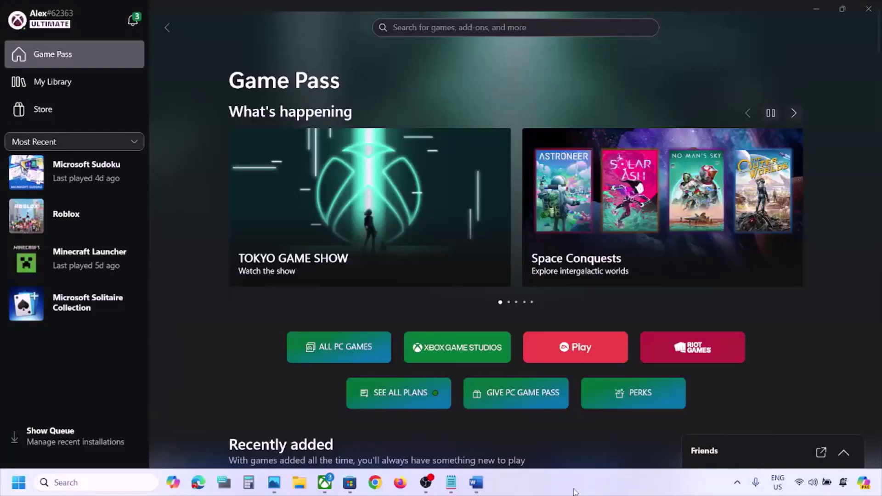
Select the 'Check for outage' heading and xbox-live-status link in the Word notes.
{"action": "left_click", "coordinate": [477, 484]}
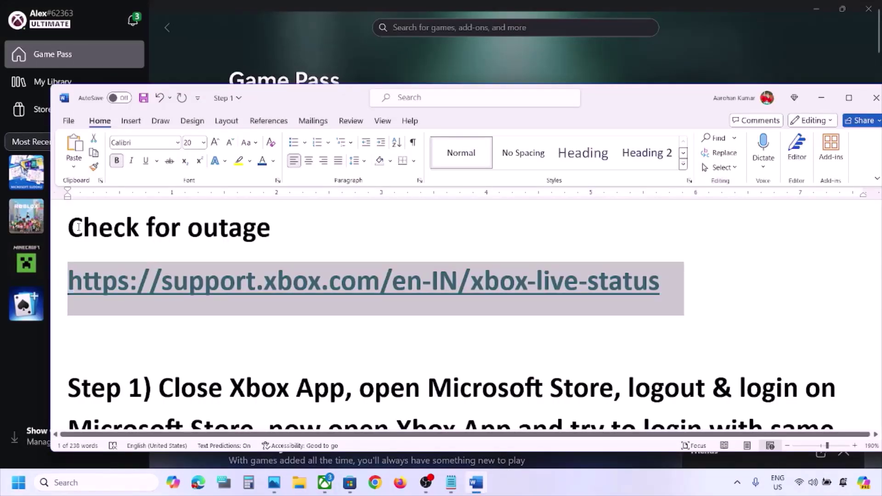
{"action": "left_click_drag", "start_coordinate": [79, 227], "coordinate": [271, 227]}
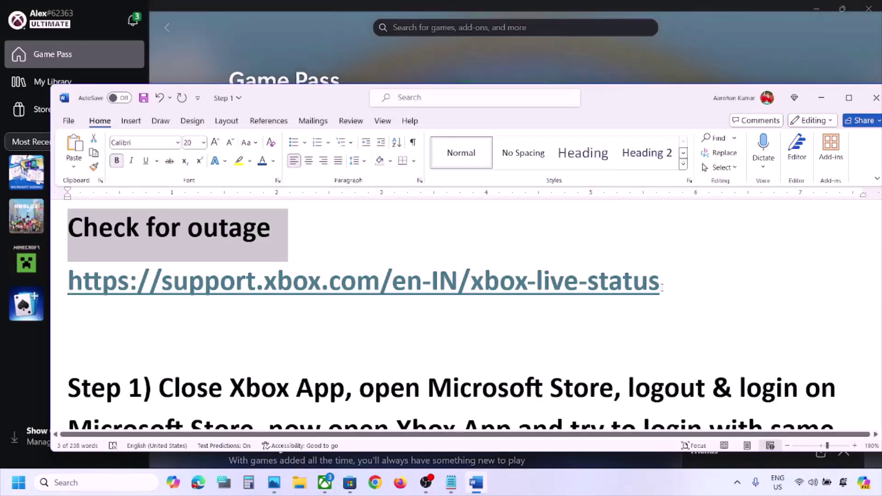
{"action": "left_click_drag", "start_coordinate": [663, 287], "coordinate": [175, 296]}
{"action": "key", "text": "ctrl+c"}
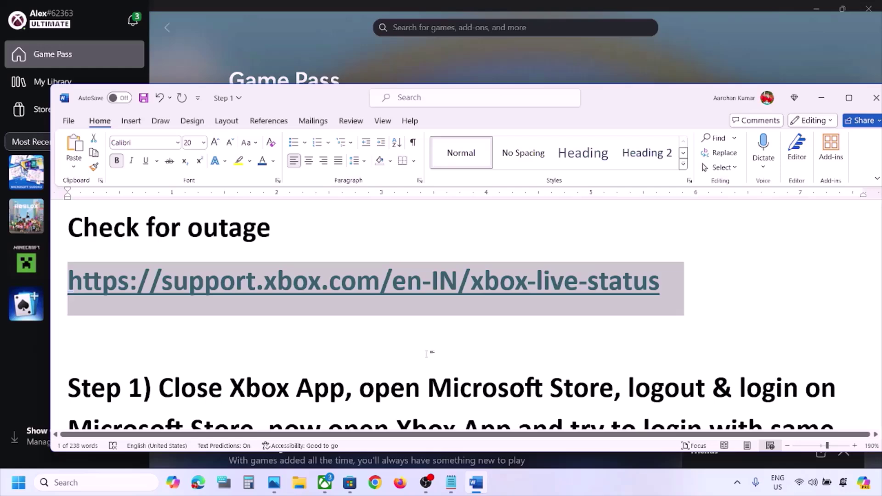
Load the pasted xbox-live-status link in Chrome and review the Xbox Status heading.
{"action": "left_click", "coordinate": [376, 482]}
{"action": "key", "text": "ctrl+v"}
{"action": "key", "text": "Return"}
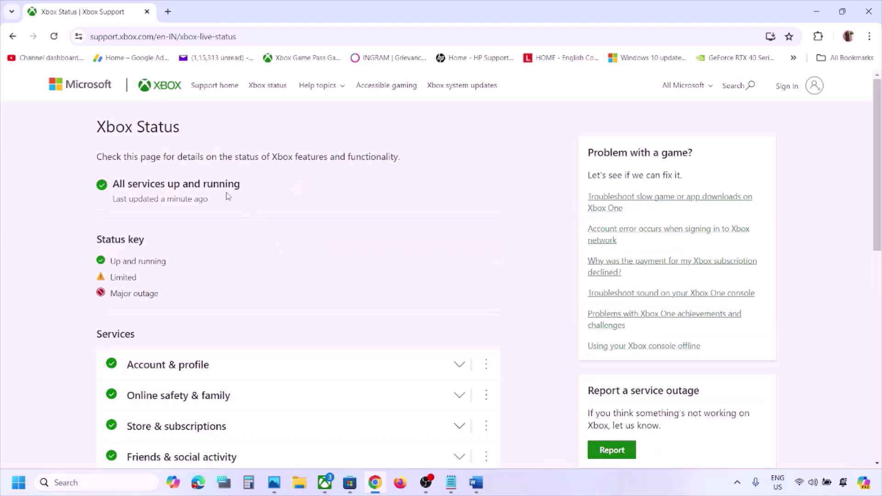
{"action": "left_click_drag", "start_coordinate": [99, 129], "coordinate": [186, 132]}
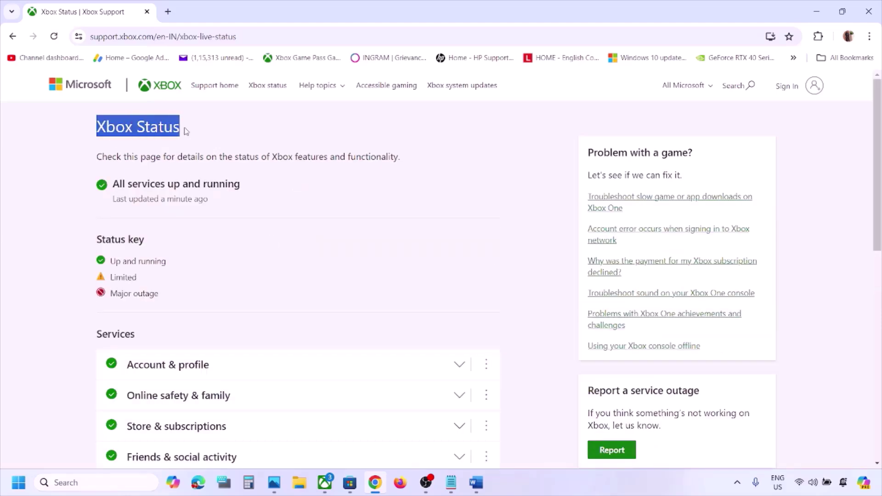
{"action": "left_click_drag", "start_coordinate": [116, 183], "coordinate": [257, 183]}
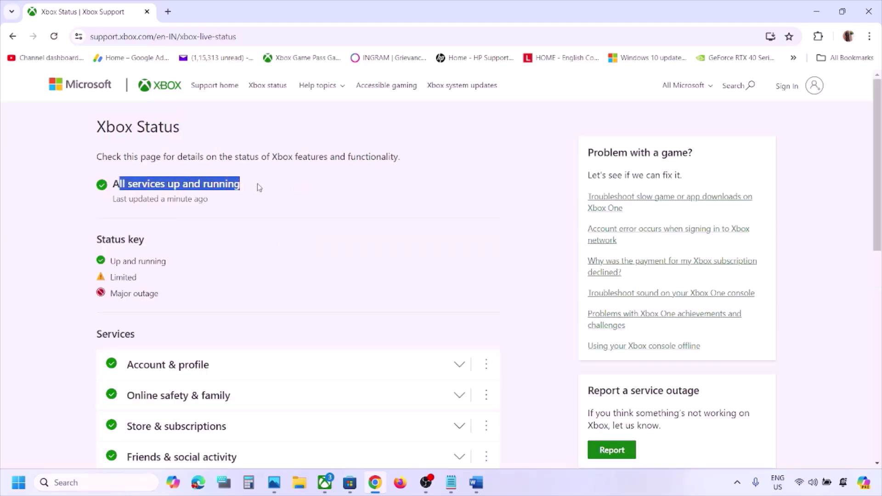
{"action": "scroll", "coordinate": [257, 183], "scroll_direction": "down", "scroll_amount": 5}
{"action": "scroll", "coordinate": [258, 189], "scroll_direction": "up", "scroll_amount": 1}
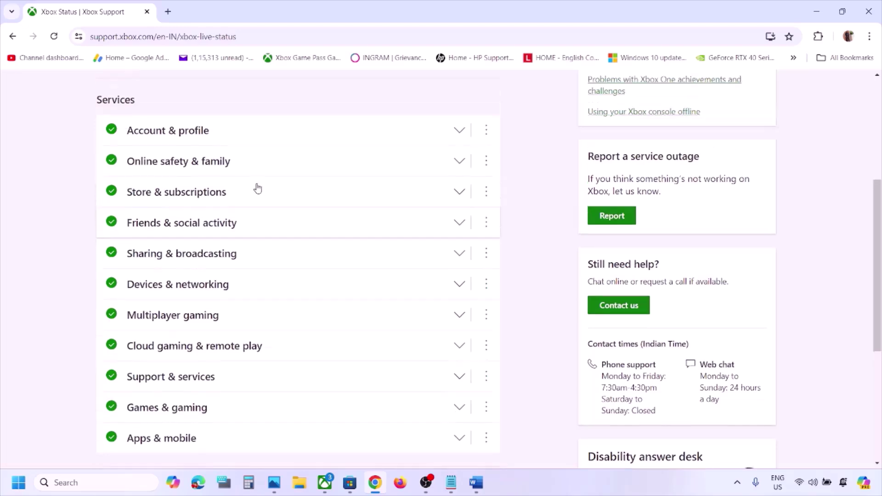
{"action": "scroll", "coordinate": [151, 276], "scroll_direction": "down", "scroll_amount": 1}
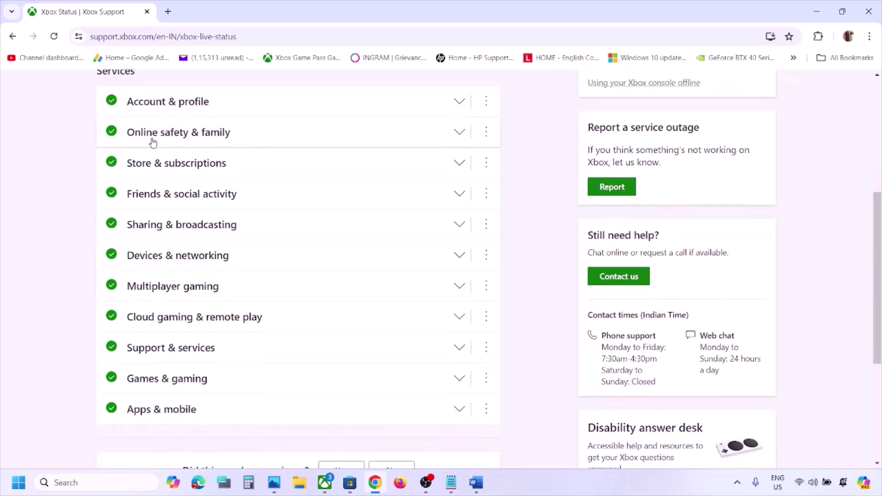
{"action": "scroll", "coordinate": [158, 378], "scroll_direction": "up", "scroll_amount": 4}
{"action": "scroll", "coordinate": [161, 381], "scroll_direction": "up", "scroll_amount": 1}
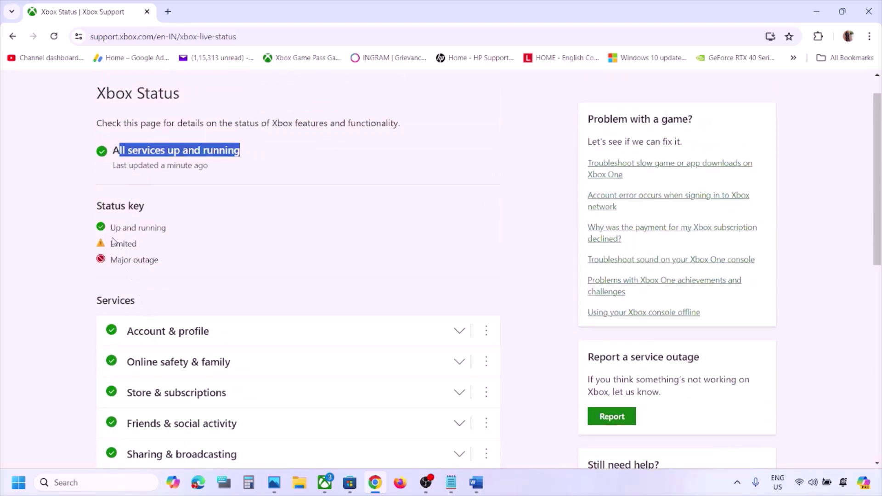
Review the status key, confirming the all services up and running message.
{"action": "left_click_drag", "start_coordinate": [111, 244], "coordinate": [146, 242]}
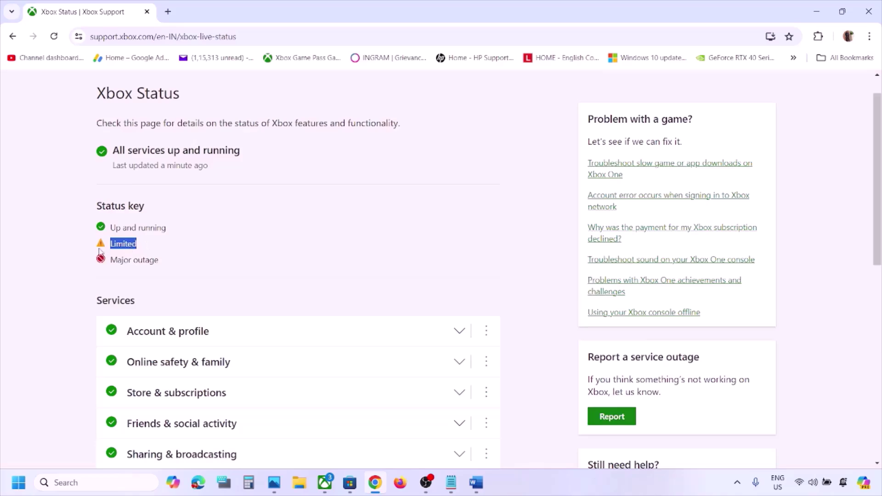
{"action": "scroll", "coordinate": [169, 177], "scroll_direction": "down", "scroll_amount": 3}
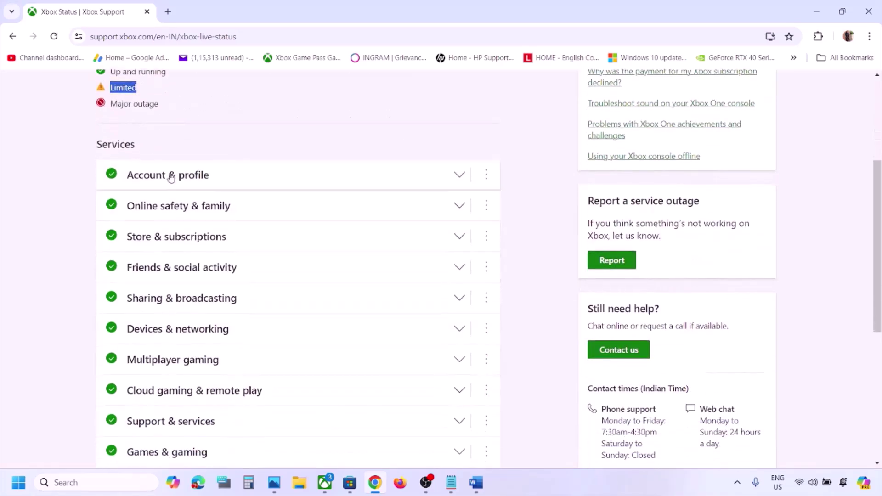
{"action": "scroll", "coordinate": [173, 363], "scroll_direction": "up", "scroll_amount": 2}
{"action": "left_click_drag", "start_coordinate": [111, 189], "coordinate": [182, 193]}
{"action": "scroll", "coordinate": [182, 193], "scroll_direction": "down", "scroll_amount": 3}
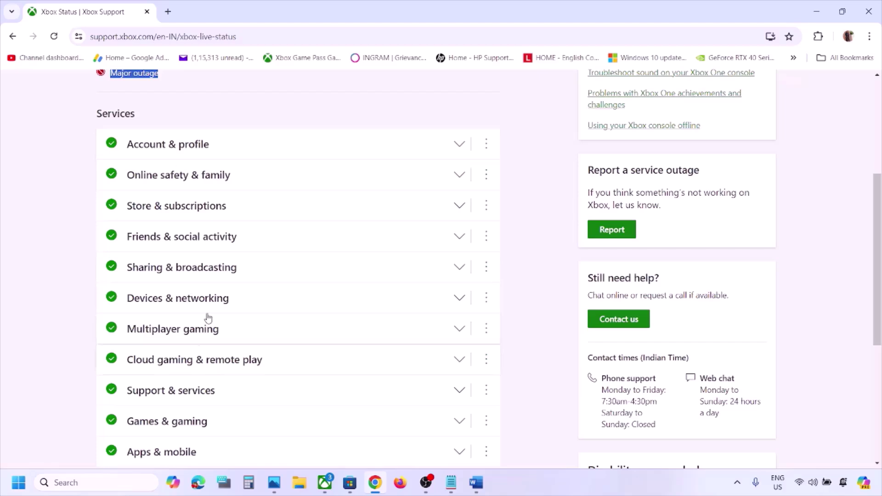
{"action": "scroll", "coordinate": [214, 255], "scroll_direction": "up", "scroll_amount": 4}
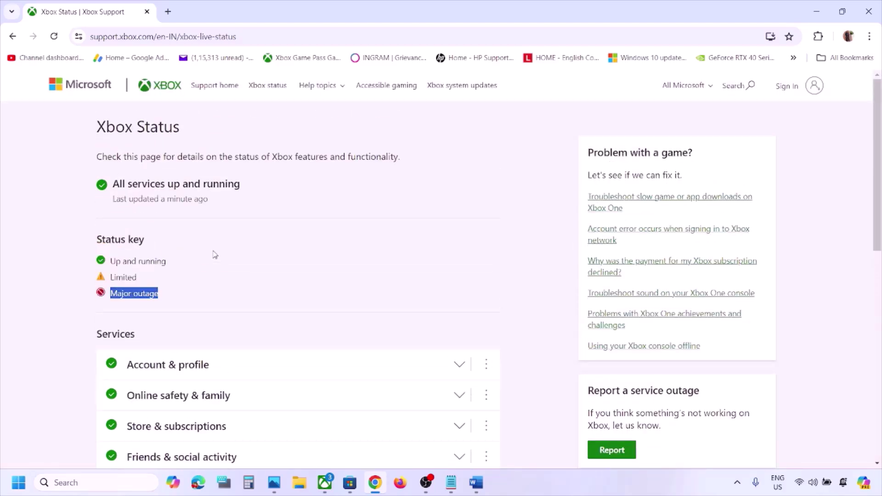
{"action": "scroll", "coordinate": [214, 255], "scroll_direction": "down", "scroll_amount": 5}
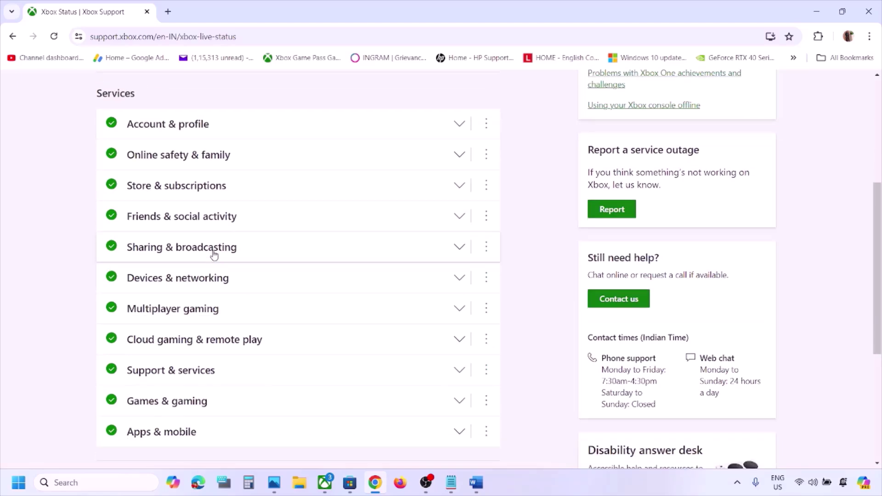
{"action": "scroll", "coordinate": [214, 255], "scroll_direction": "up", "scroll_amount": 5}
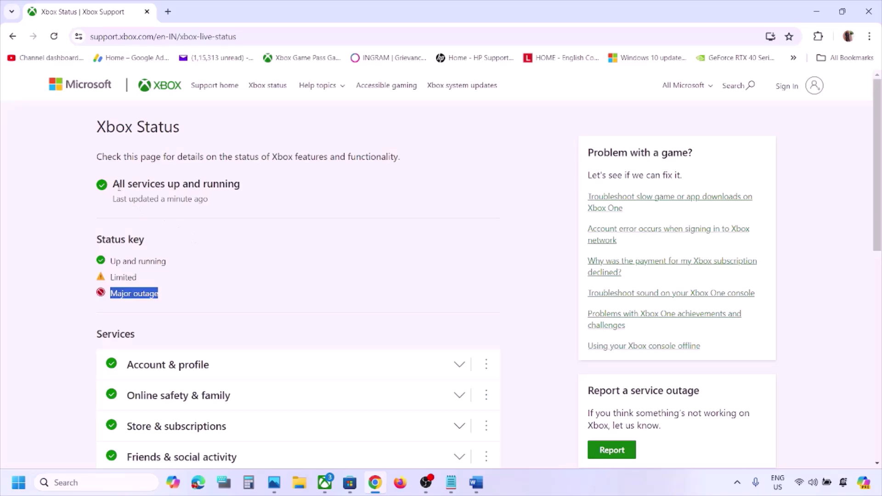
{"action": "left_click_drag", "start_coordinate": [119, 184], "coordinate": [262, 183]}
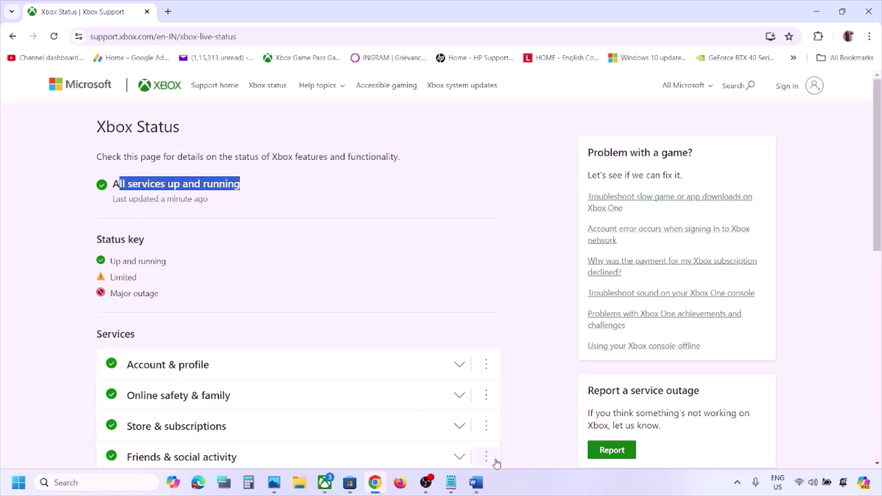
Scroll the Word notes down to Step 1, then switch to the Xbox app.
{"action": "left_click", "coordinate": [477, 484]}
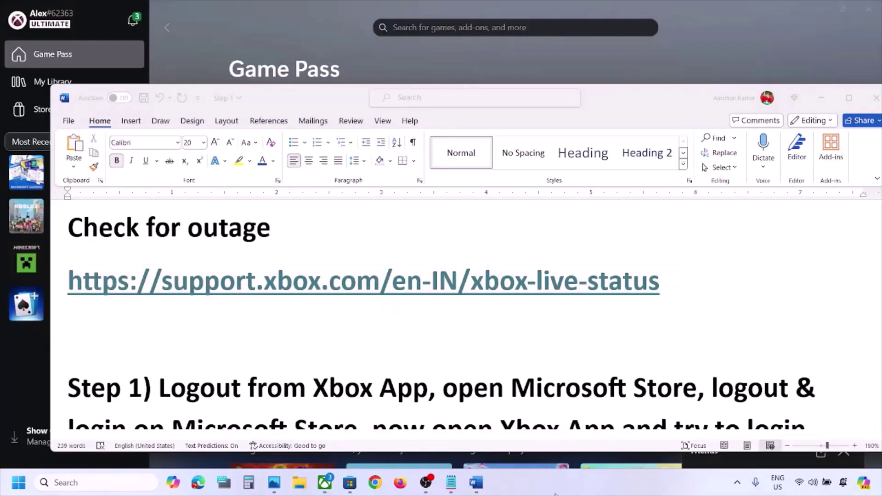
{"action": "scroll", "coordinate": [324, 276], "scroll_direction": "down", "scroll_amount": 3}
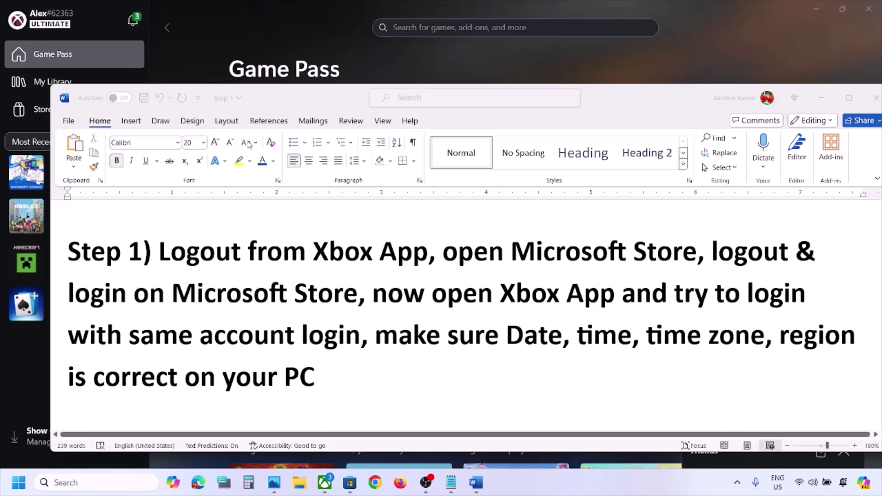
{"action": "left_click", "coordinate": [262, 50]}
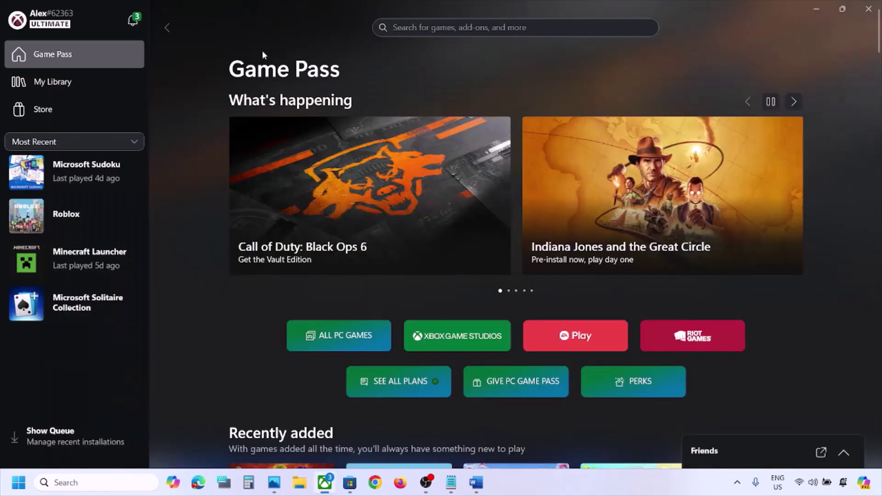
Sign out of the Xbox app from the profile menu.
{"action": "left_click", "coordinate": [61, 25]}
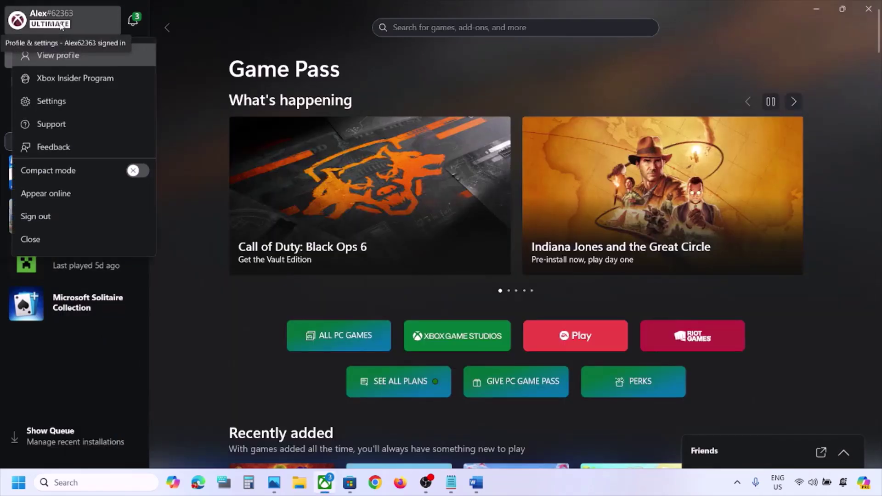
{"action": "left_click", "coordinate": [47, 215]}
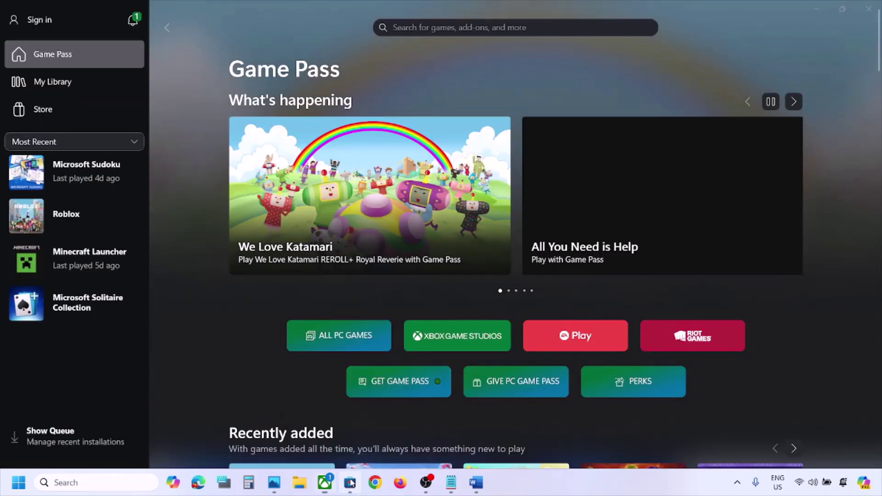
{"action": "left_click", "coordinate": [351, 483]}
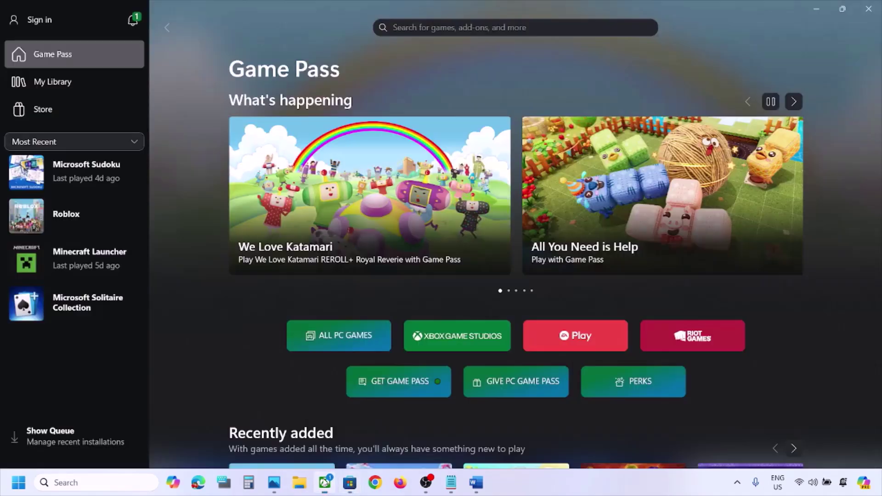
{"action": "left_click", "coordinate": [325, 483]}
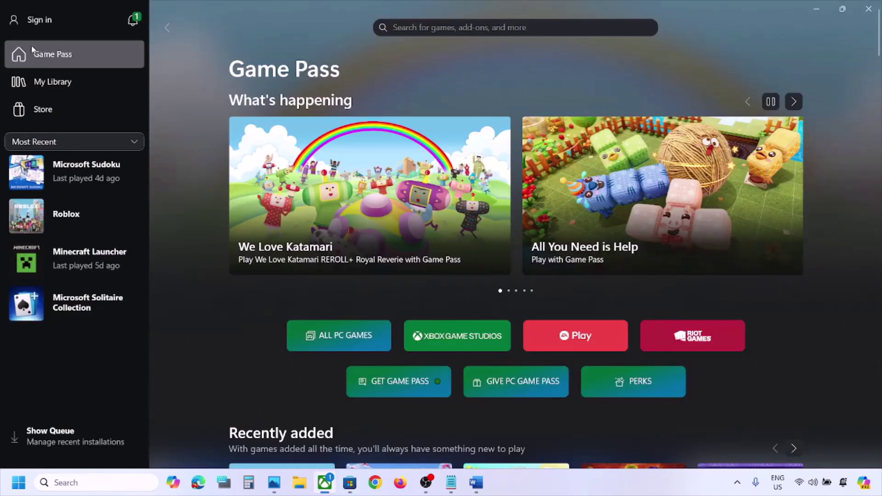
Quit the Xbox app from the system tray's background apps.
{"action": "left_click", "coordinate": [739, 483]}
{"action": "right_click", "coordinate": [692, 428]}
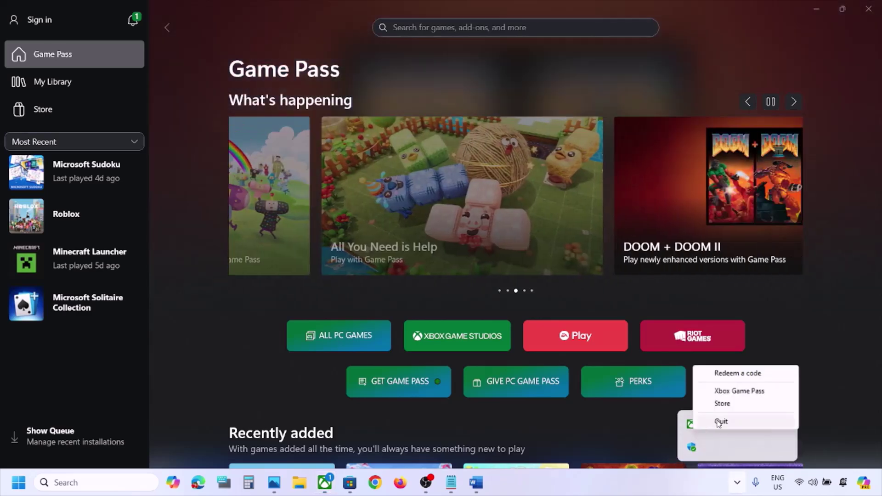
{"action": "left_click", "coordinate": [721, 422]}
Sign out of Microsoft Store from its account menu.
{"action": "left_click", "coordinate": [348, 488]}
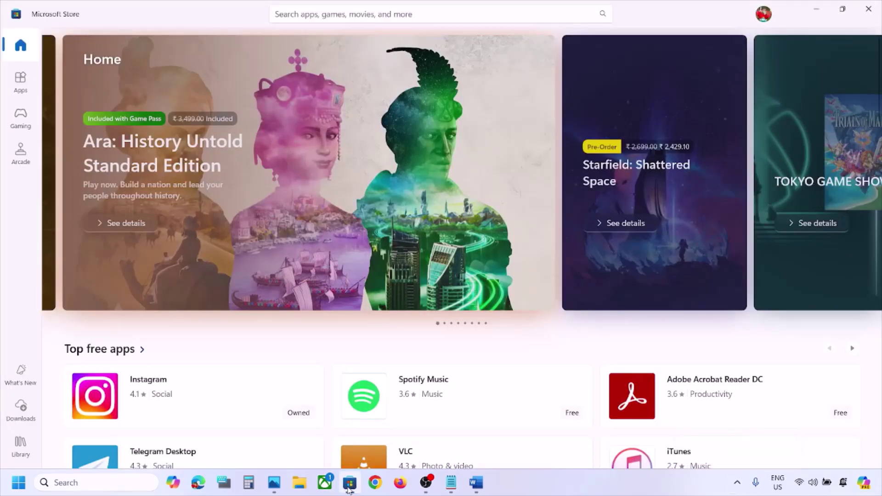
{"action": "left_click", "coordinate": [764, 15]}
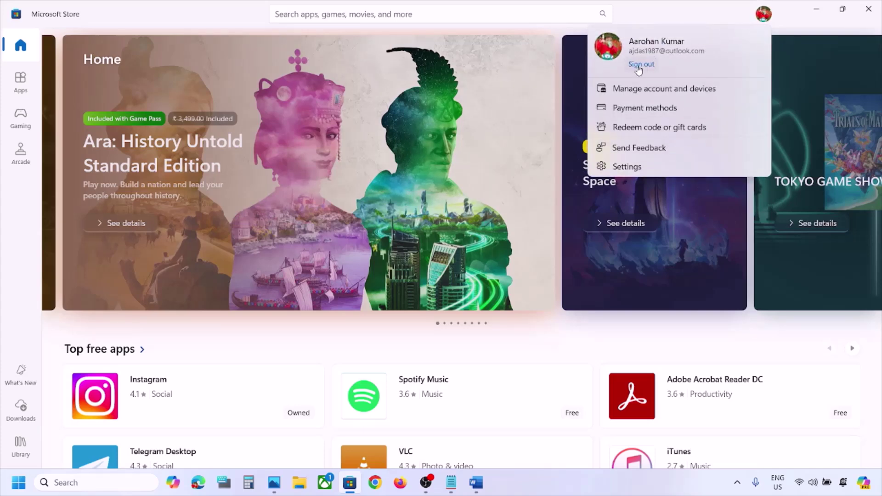
{"action": "left_click", "coordinate": [639, 65]}
Sign back into the Store with the same Microsoft account using the PIN, then reopen Xbox.
{"action": "left_click", "coordinate": [662, 37]}
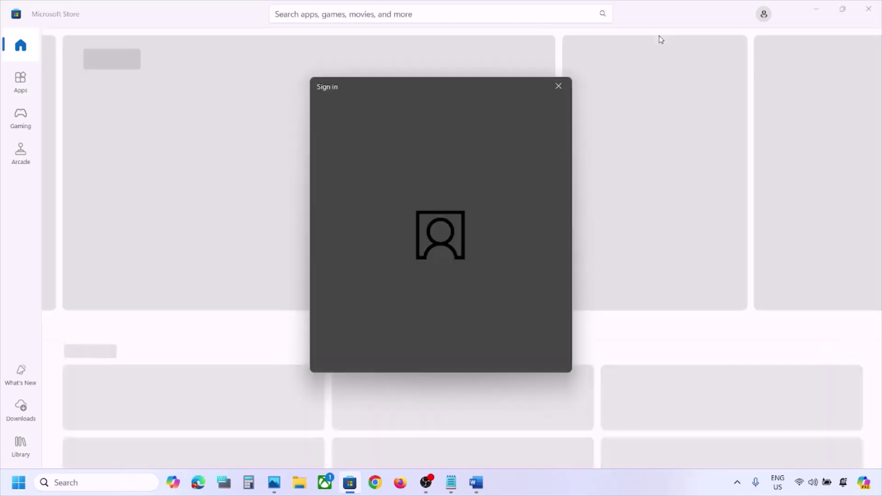
{"action": "left_click", "coordinate": [437, 203]}
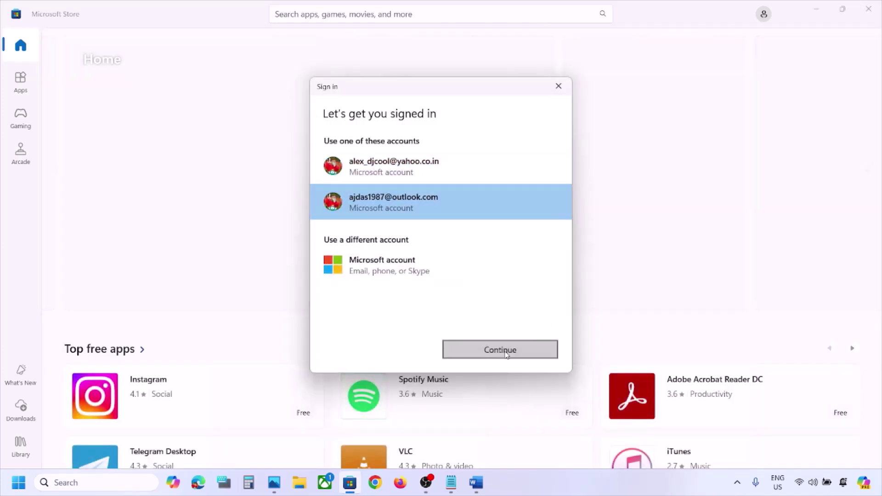
{"action": "left_click", "coordinate": [501, 352]}
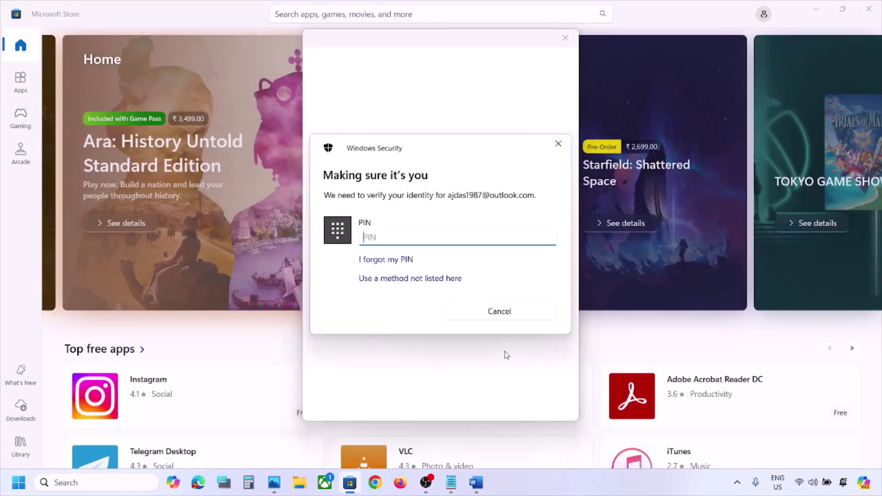
{"action": "type", "text": "1"}
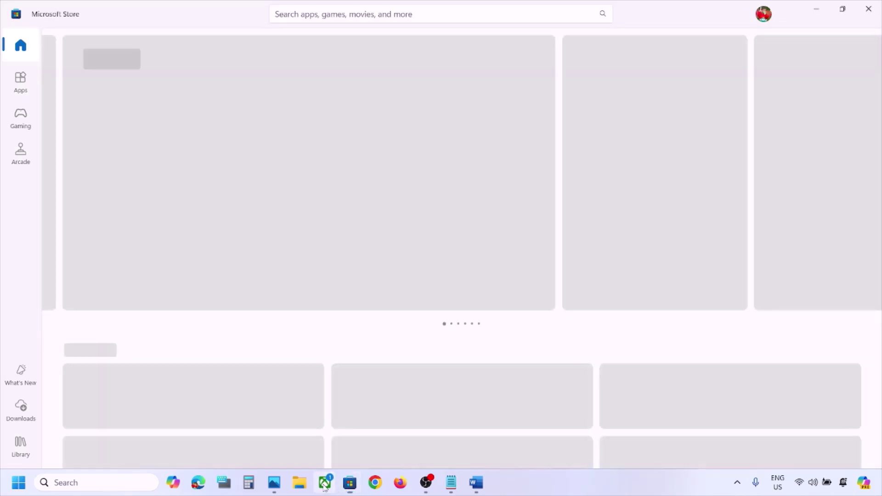
{"action": "left_click", "coordinate": [325, 483]}
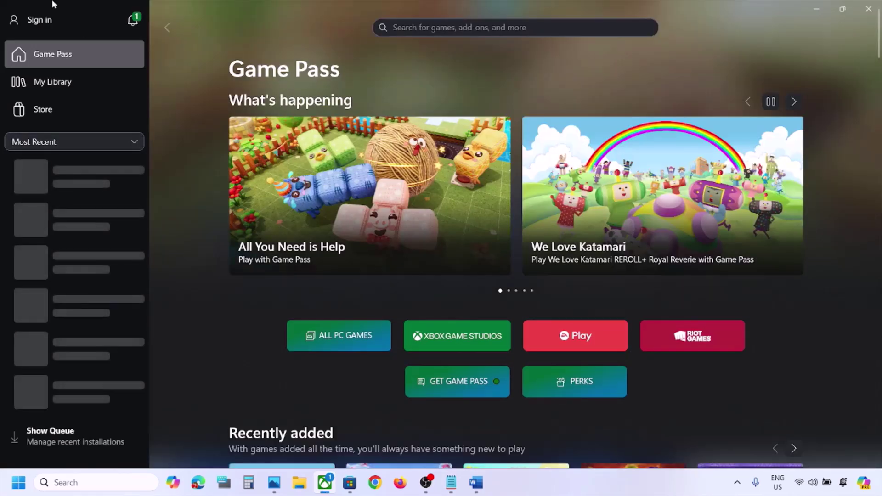
Sign into the Xbox app with the same account used in the Store.
{"action": "left_click", "coordinate": [43, 30]}
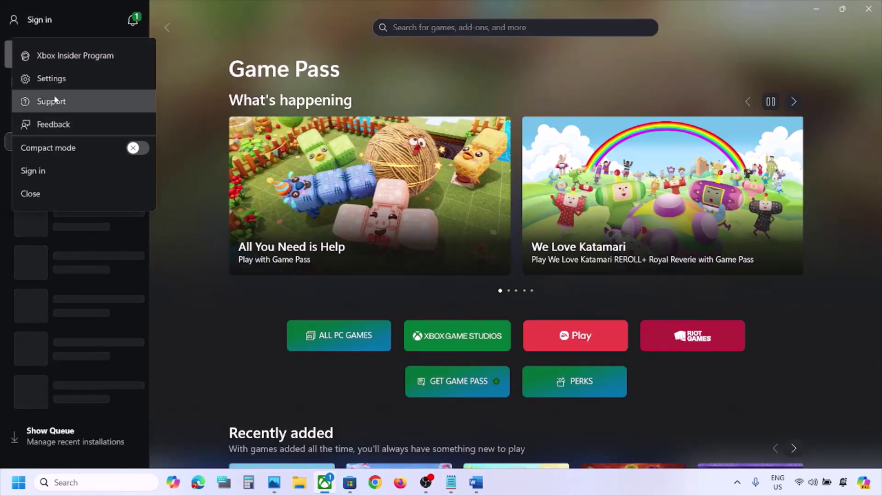
{"action": "left_click", "coordinate": [48, 175]}
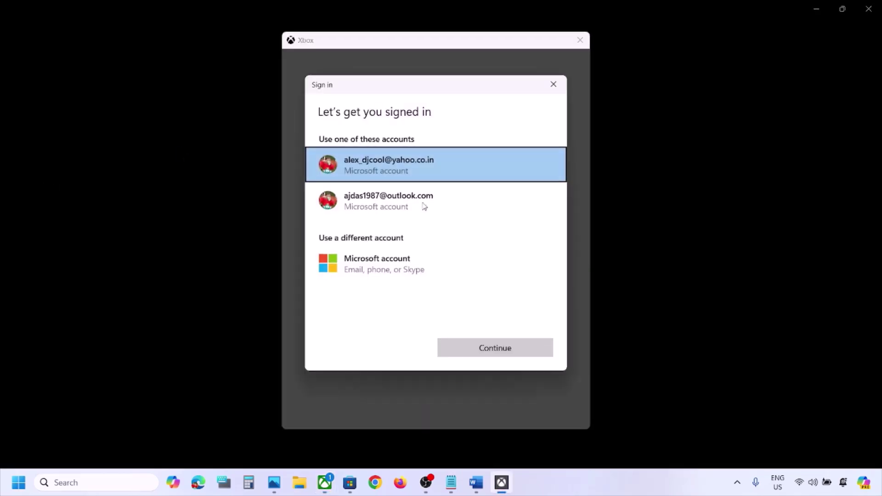
{"action": "left_click", "coordinate": [478, 479]}
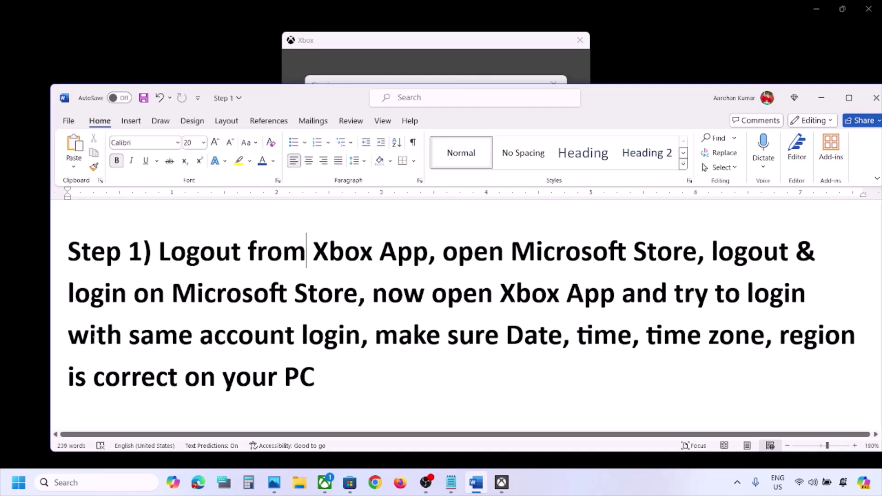
{"action": "left_click_drag", "start_coordinate": [67, 335], "coordinate": [366, 335]}
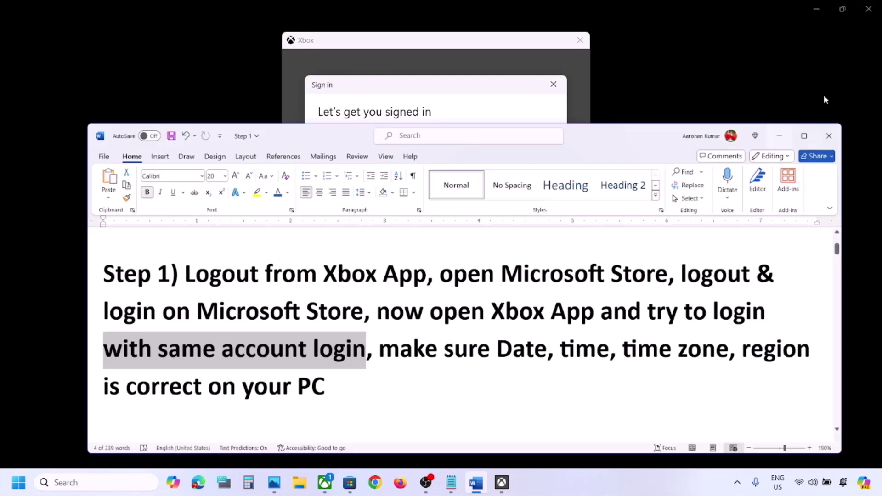
{"action": "left_click", "coordinate": [823, 95]}
{"action": "left_click", "coordinate": [424, 200]}
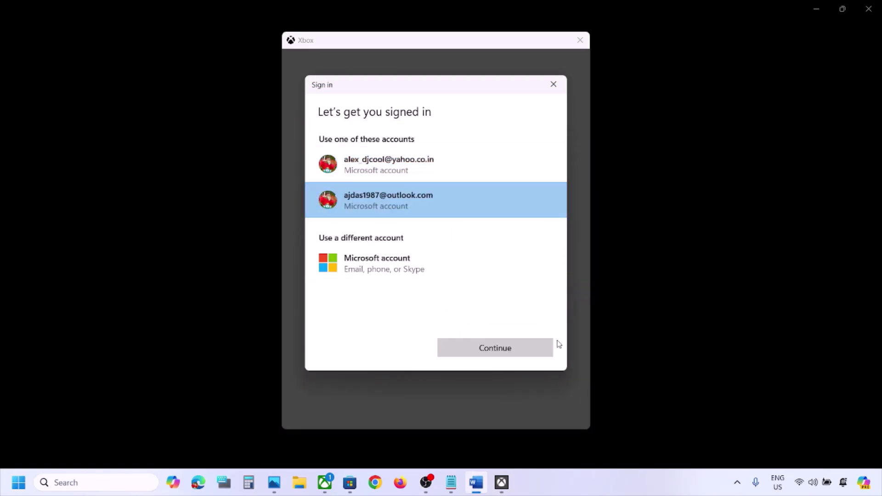
{"action": "left_click", "coordinate": [516, 350]}
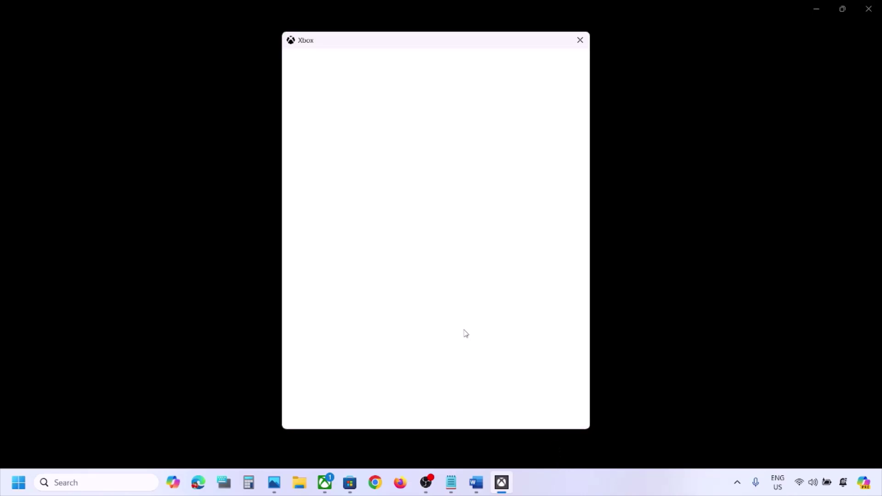
Note the date, time and region reminder, then finish the Xbox sign-in with LET'S GO.
{"action": "left_click", "coordinate": [476, 482]}
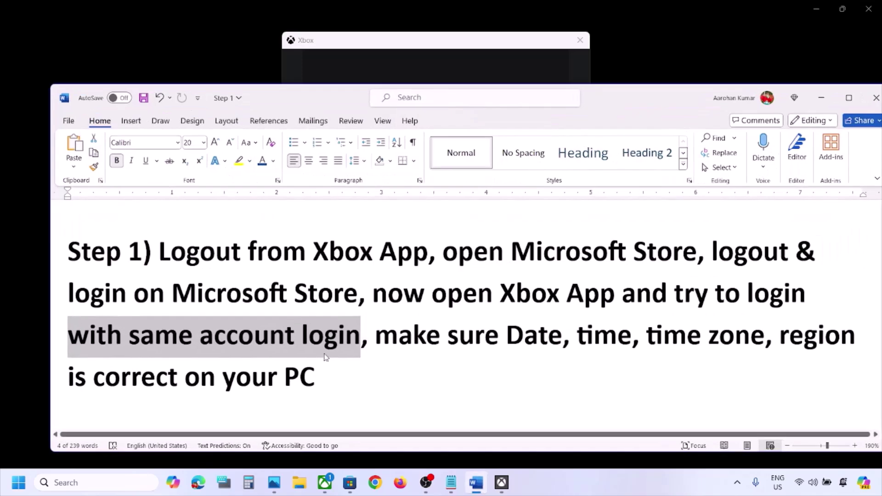
{"action": "left_click_drag", "start_coordinate": [382, 336], "coordinate": [315, 378]}
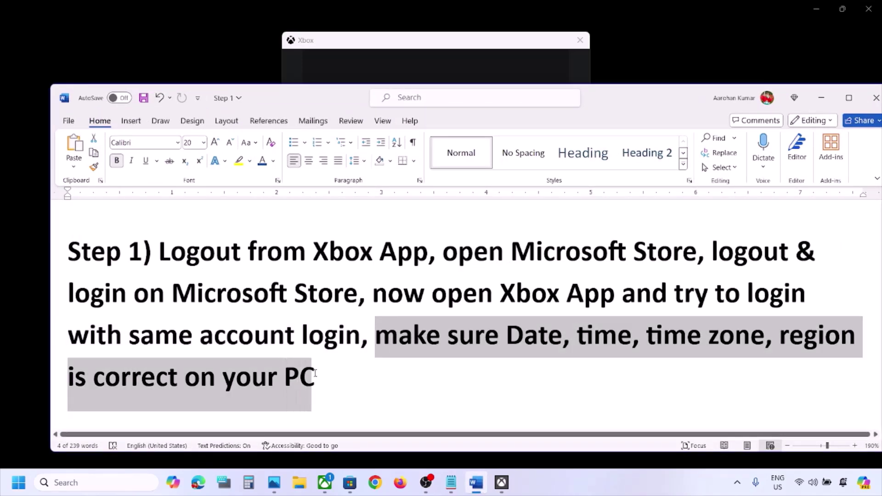
{"action": "left_click", "coordinate": [822, 97]}
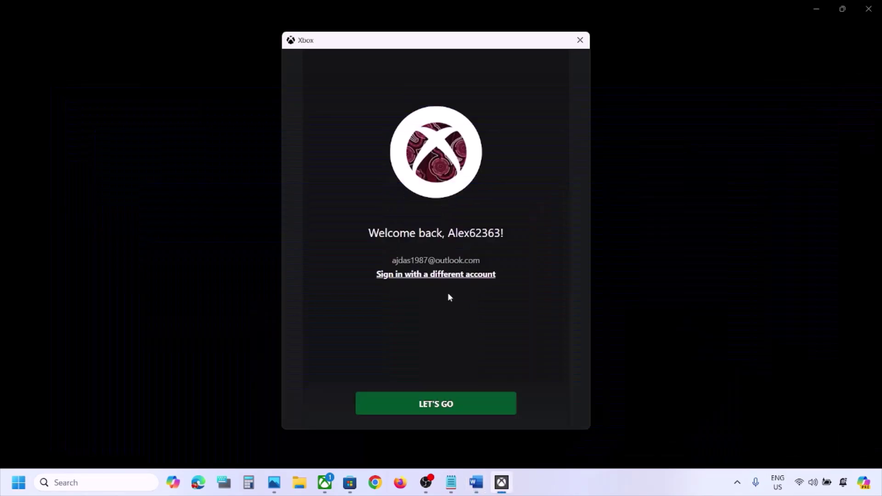
{"action": "left_click", "coordinate": [445, 409]}
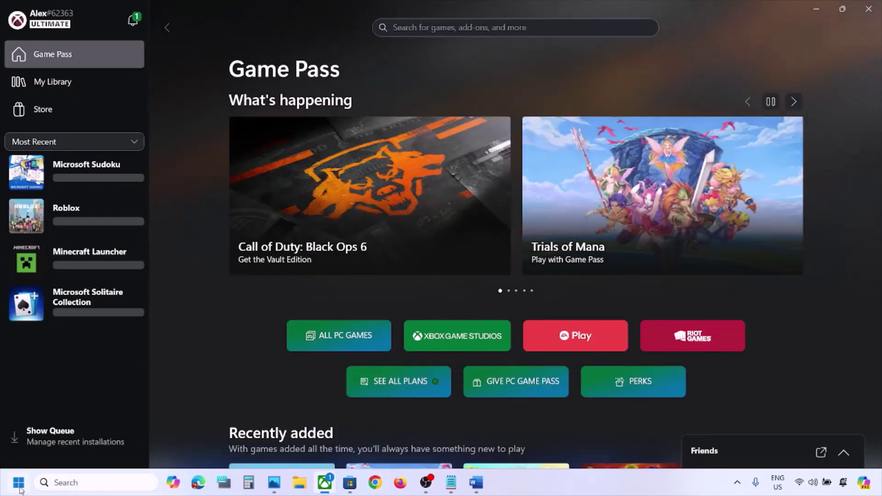
{"action": "left_click", "coordinate": [19, 483]}
Sync the clock with Sync now under Time & language > Date & time.
{"action": "left_click", "coordinate": [267, 192]}
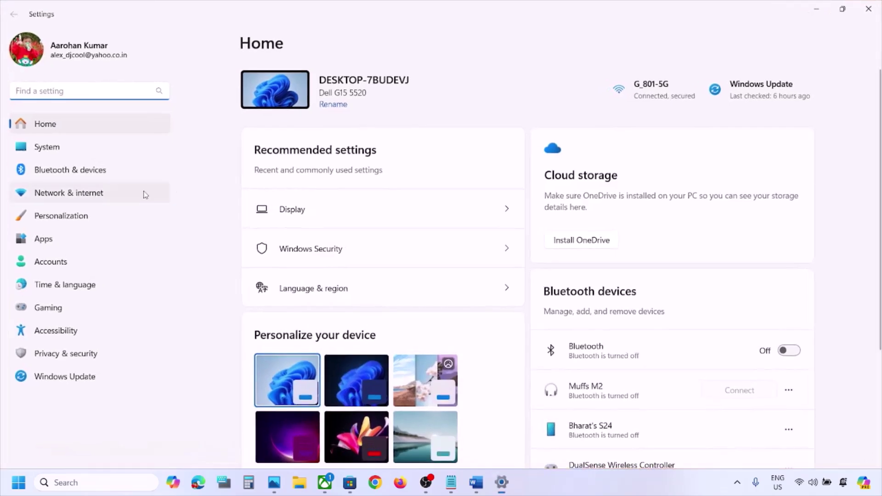
{"action": "left_click", "coordinate": [60, 286]}
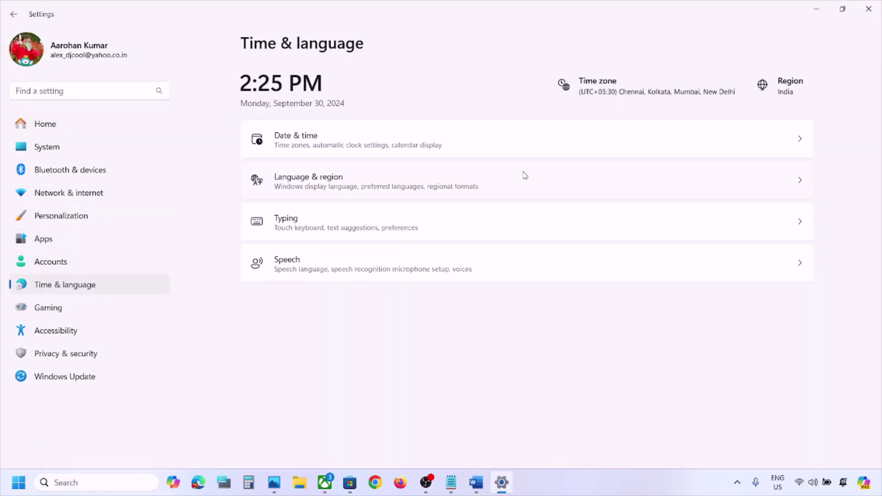
{"action": "left_click", "coordinate": [584, 135]}
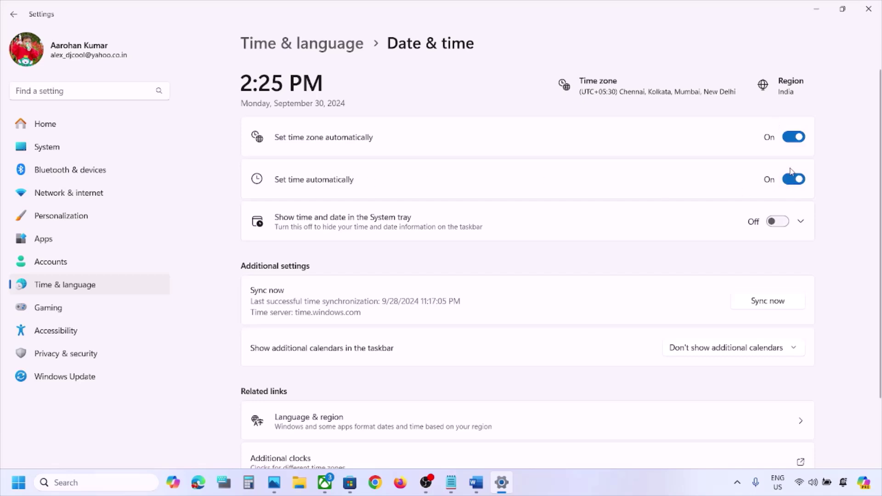
{"action": "scroll", "coordinate": [787, 179], "scroll_direction": "down", "scroll_amount": 3}
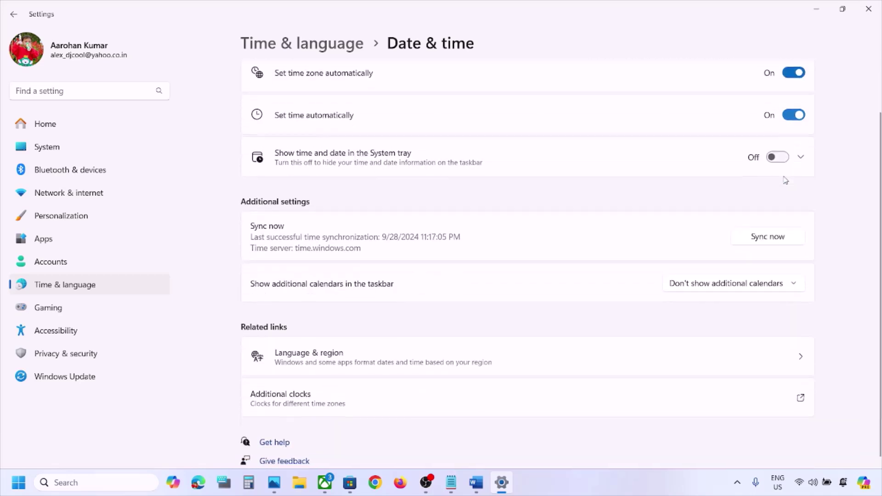
{"action": "left_click", "coordinate": [772, 230]}
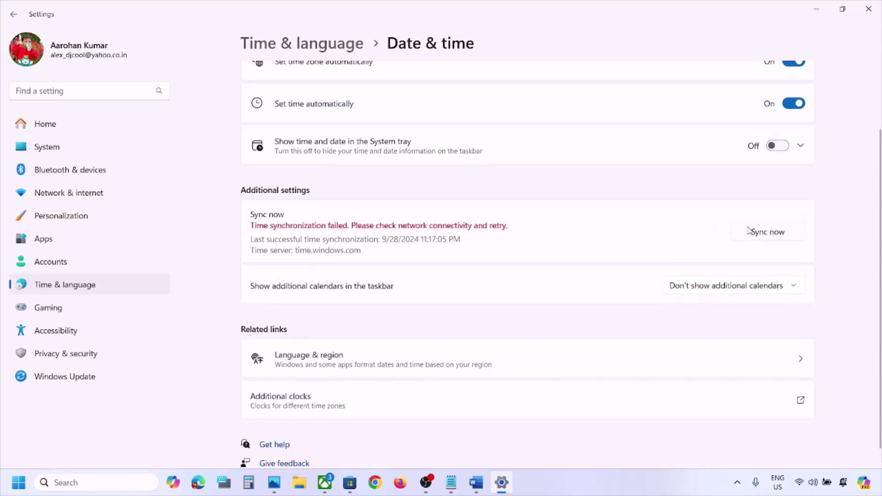
{"action": "left_click", "coordinate": [770, 238]}
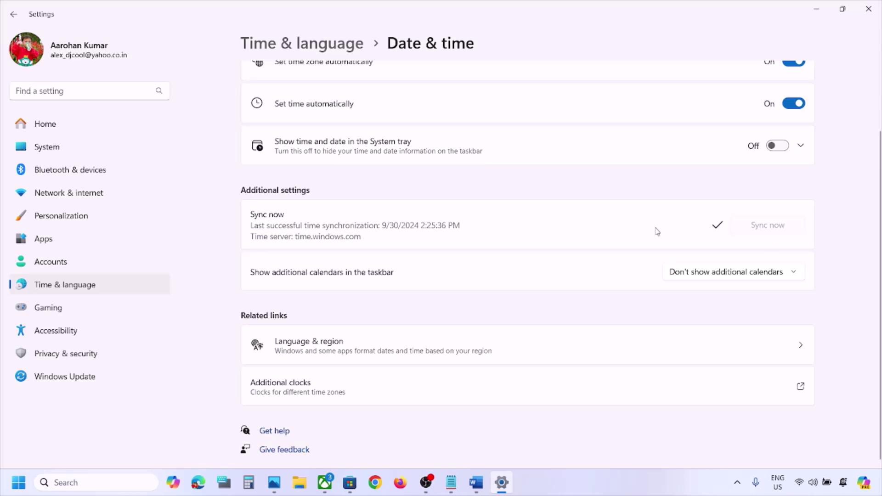
Confirm Country or region stays India in Language & region settings.
{"action": "left_click", "coordinate": [95, 288]}
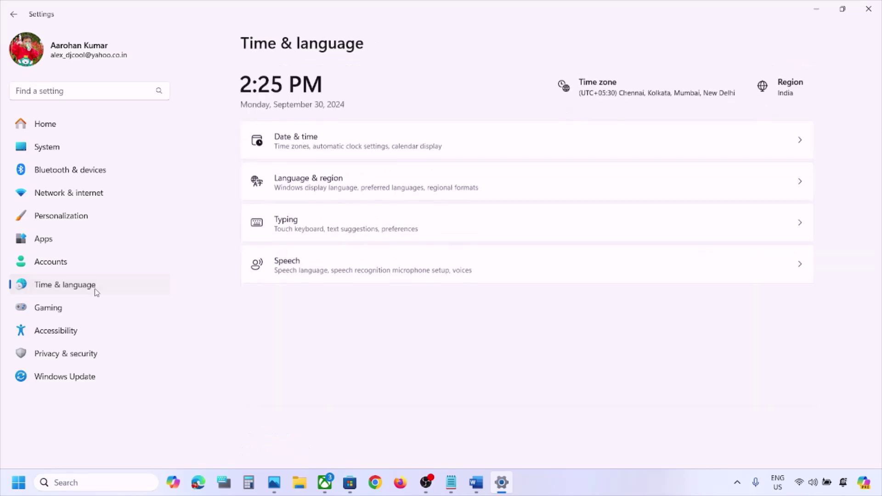
{"action": "left_click", "coordinate": [330, 194]}
{"action": "scroll", "coordinate": [490, 209], "scroll_direction": "down", "scroll_amount": 3}
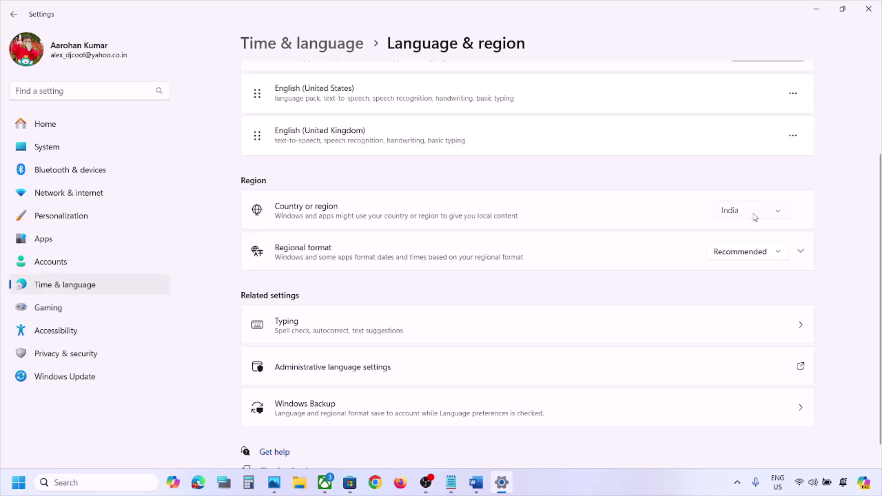
{"action": "left_click", "coordinate": [755, 218]}
{"action": "left_click", "coordinate": [751, 212]}
Close Settings and highlight the Step 2 remove-account instruction in the Word notes.
{"action": "left_click", "coordinate": [869, 9]}
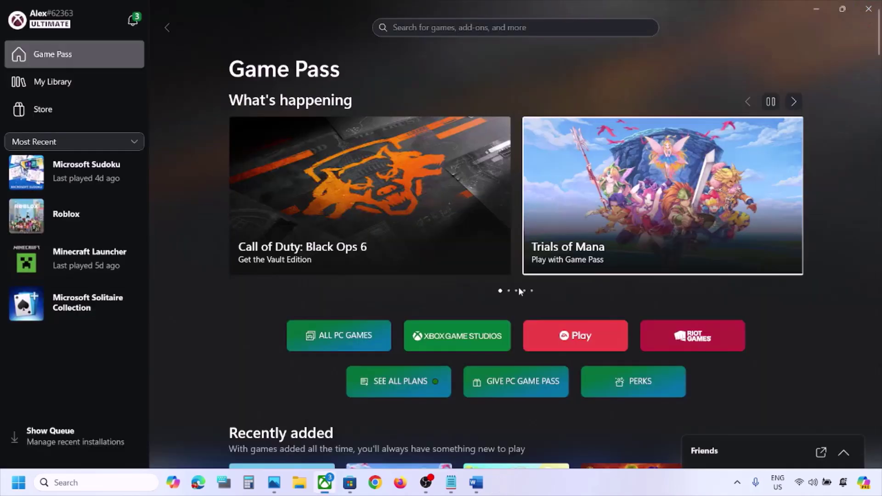
{"action": "left_click", "coordinate": [473, 484]}
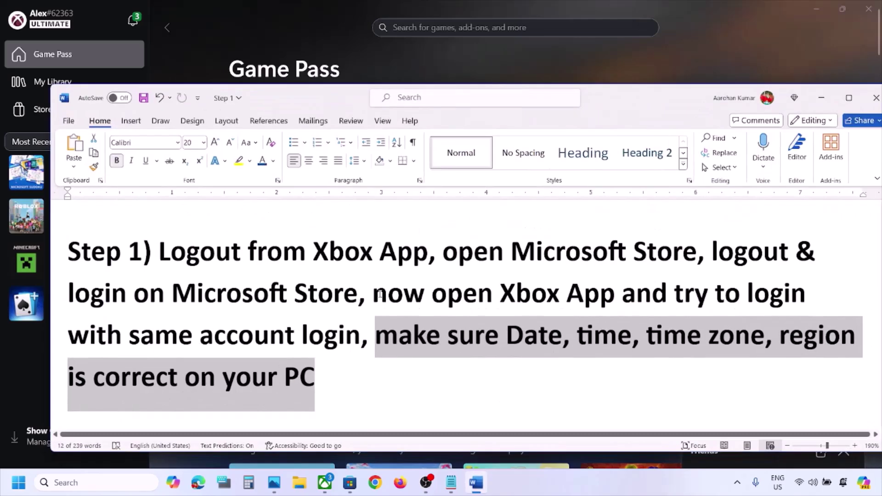
{"action": "scroll", "coordinate": [382, 295], "scroll_direction": "down", "scroll_amount": 4}
{"action": "left_click_drag", "start_coordinate": [212, 333], "coordinate": [676, 321]}
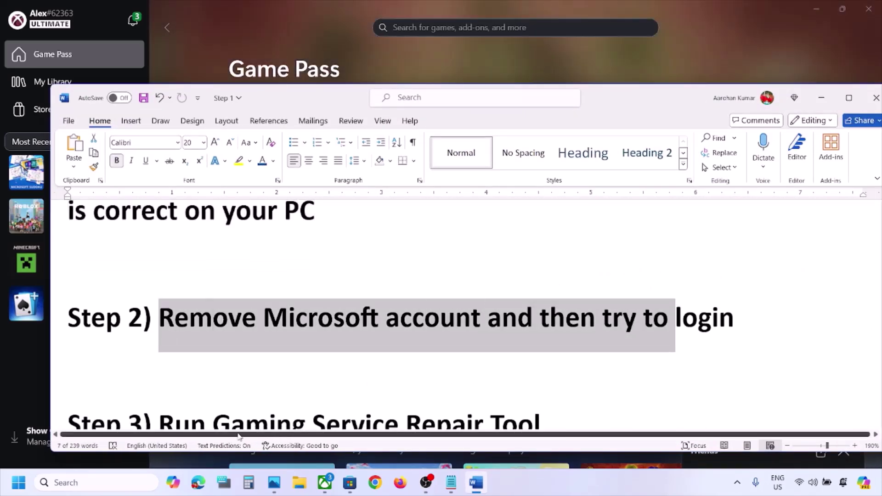
Open the Accounts > Email & accounts page in Windows Settings.
{"action": "key", "text": "super+i"}
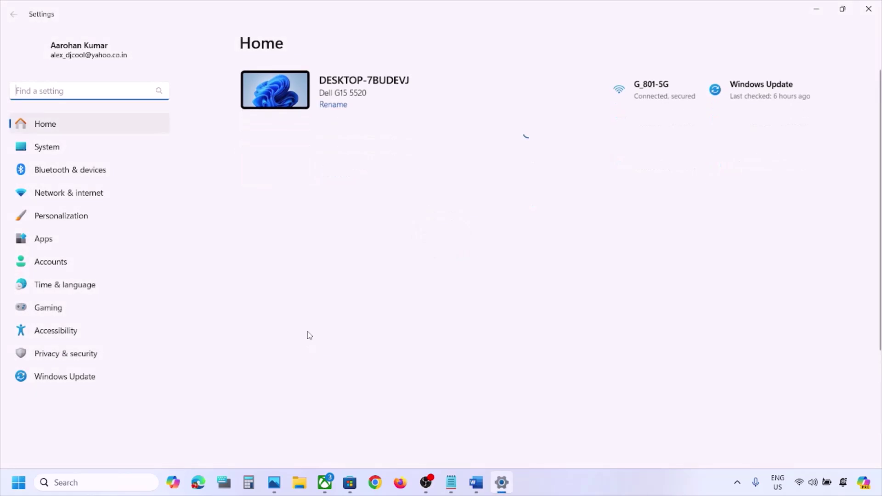
{"action": "left_click", "coordinate": [46, 267]}
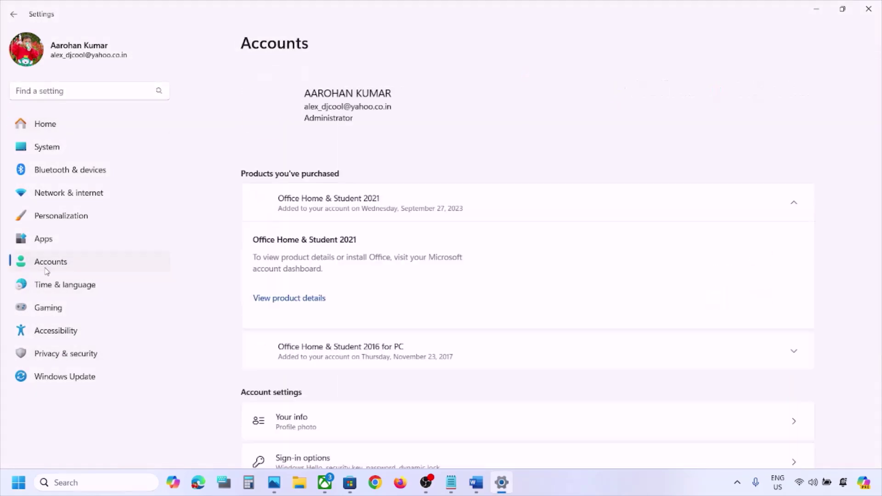
{"action": "scroll", "coordinate": [437, 217], "scroll_direction": "down", "scroll_amount": 3}
{"action": "scroll", "coordinate": [436, 217], "scroll_direction": "down", "scroll_amount": 4}
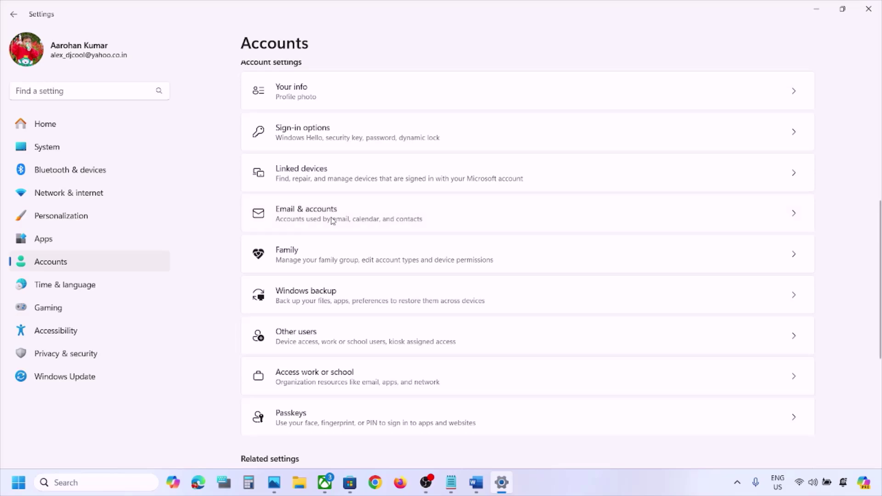
{"action": "left_click", "coordinate": [333, 221]}
{"action": "scroll", "coordinate": [450, 271], "scroll_direction": "down", "scroll_amount": 1}
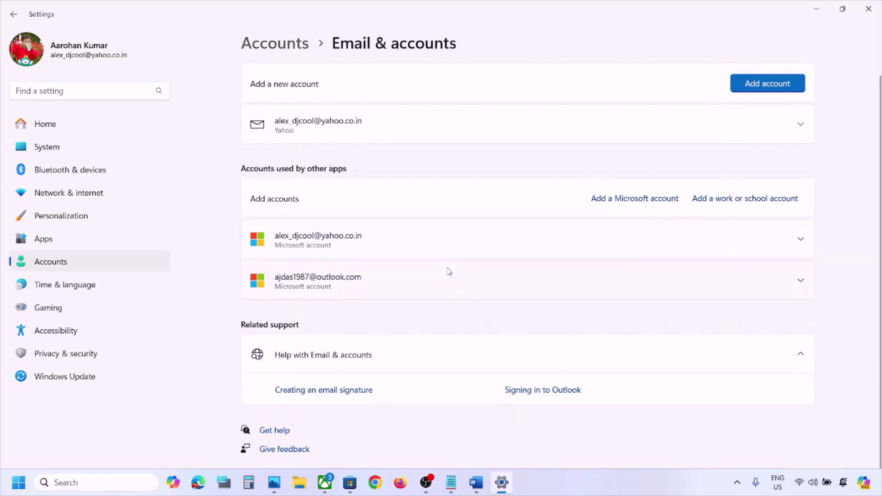
{"action": "scroll", "coordinate": [445, 269], "scroll_direction": "up", "scroll_amount": 1}
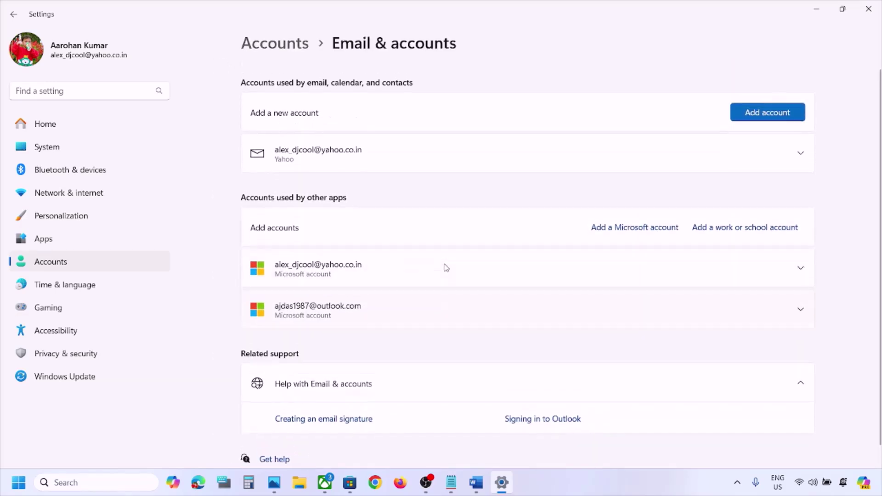
Remove the second Microsoft account, confirm with Yes, and close Settings.
{"action": "left_click", "coordinate": [801, 297]}
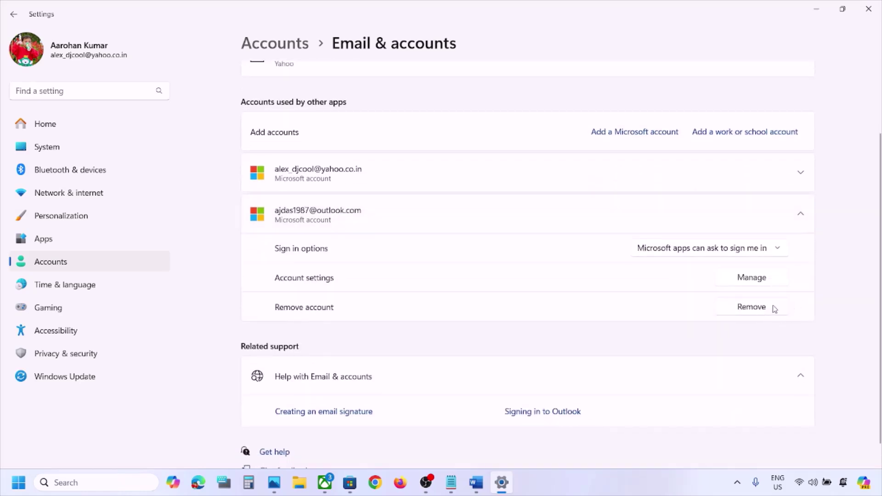
{"action": "left_click", "coordinate": [756, 307]}
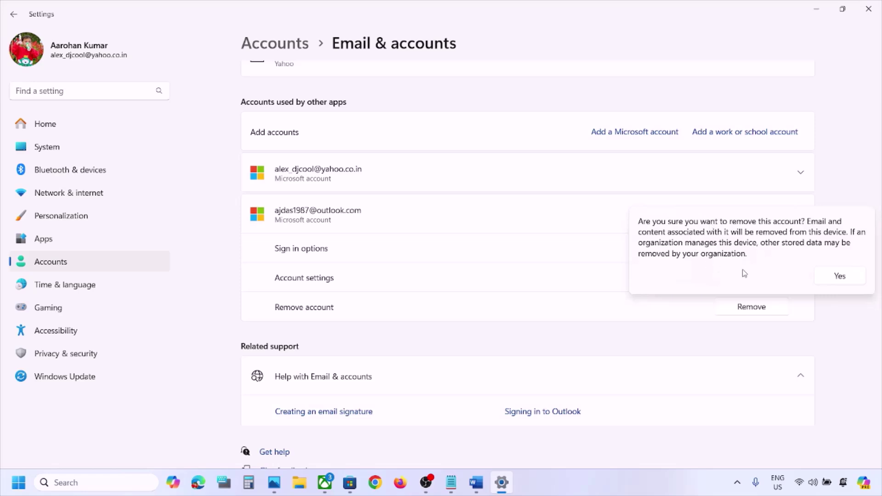
{"action": "left_click", "coordinate": [857, 279]}
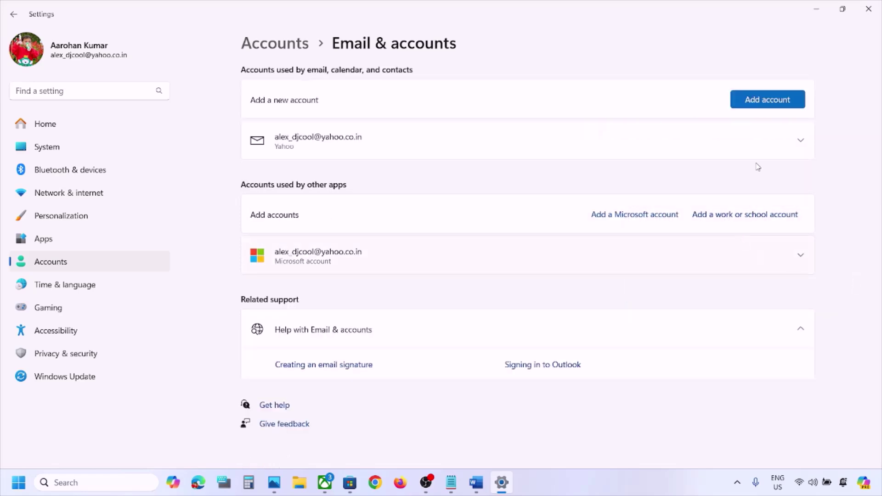
{"action": "left_click", "coordinate": [876, 13]}
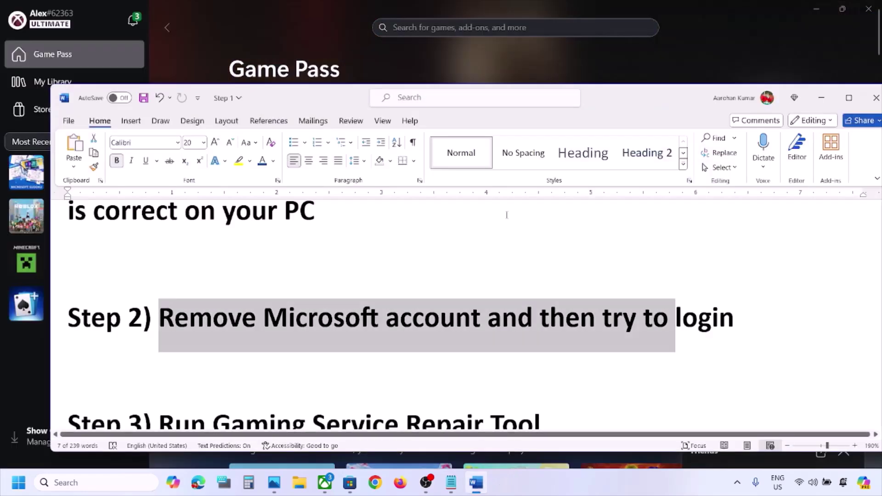
Sign into Microsoft Store with a different Microsoft account, accepting Windows Hello and entering the PIN.
{"action": "mouse_move", "coordinate": [351, 488]}
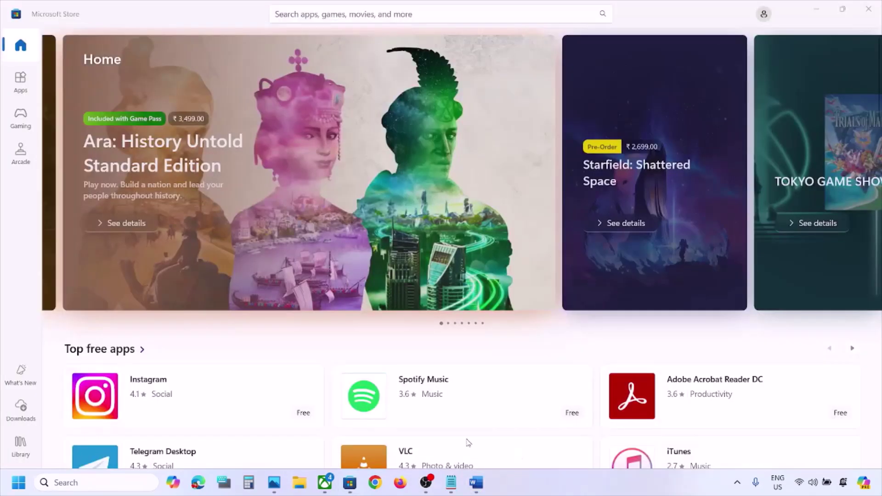
{"action": "left_click", "coordinate": [352, 487]}
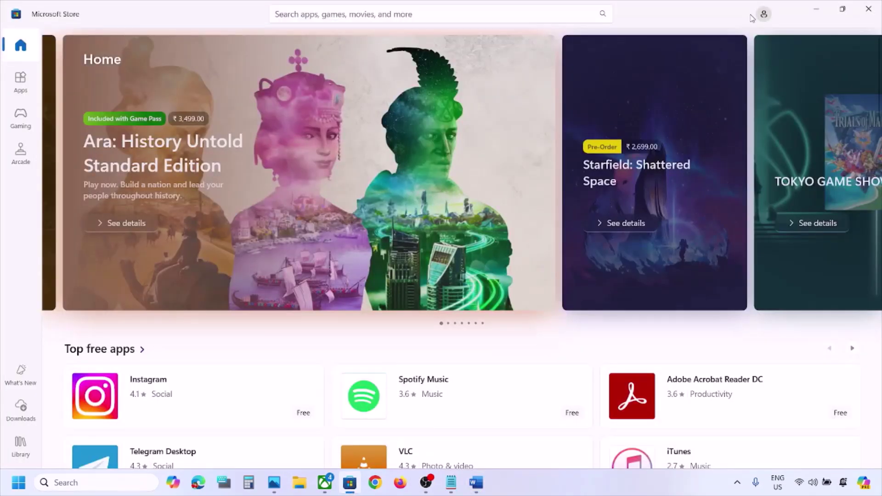
{"action": "left_click", "coordinate": [764, 15]}
{"action": "left_click", "coordinate": [655, 36]}
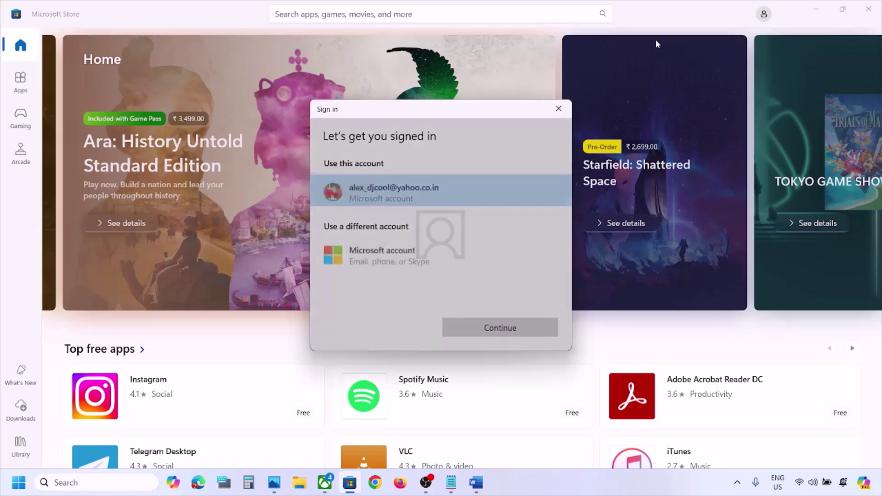
{"action": "left_click", "coordinate": [395, 250]}
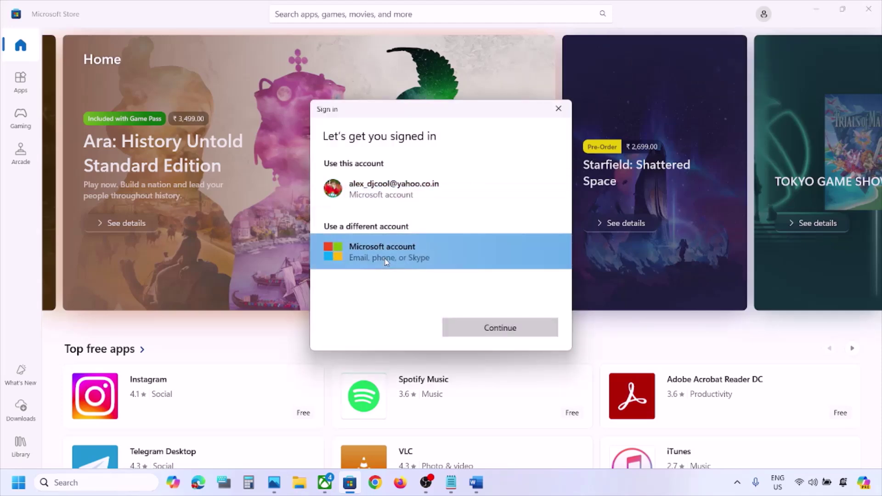
{"action": "left_click", "coordinate": [482, 328]}
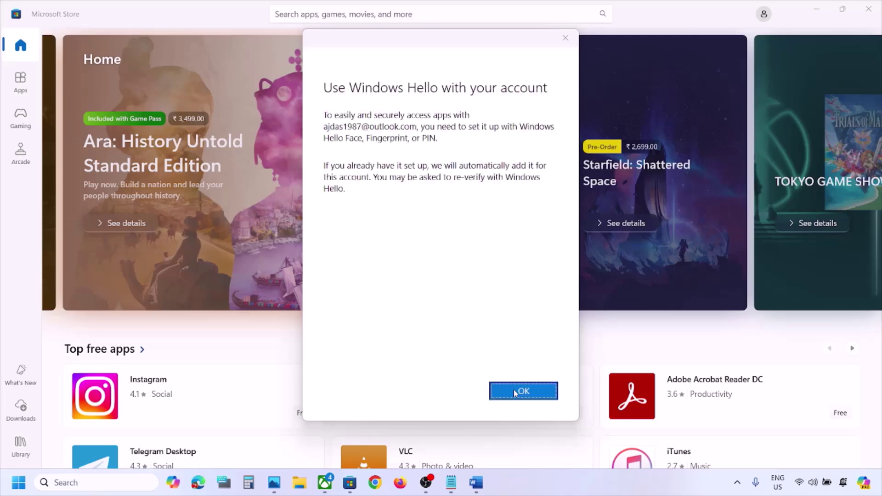
{"action": "left_click", "coordinate": [515, 393]}
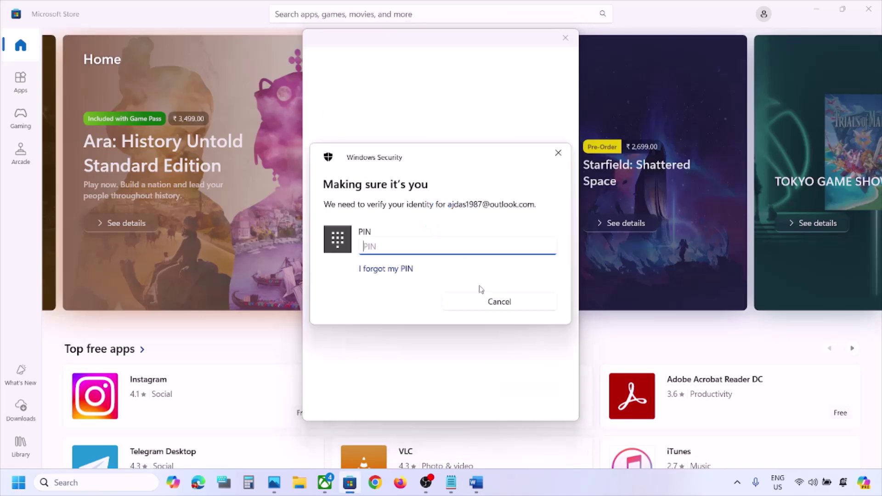
{"action": "type", "text": "••"}
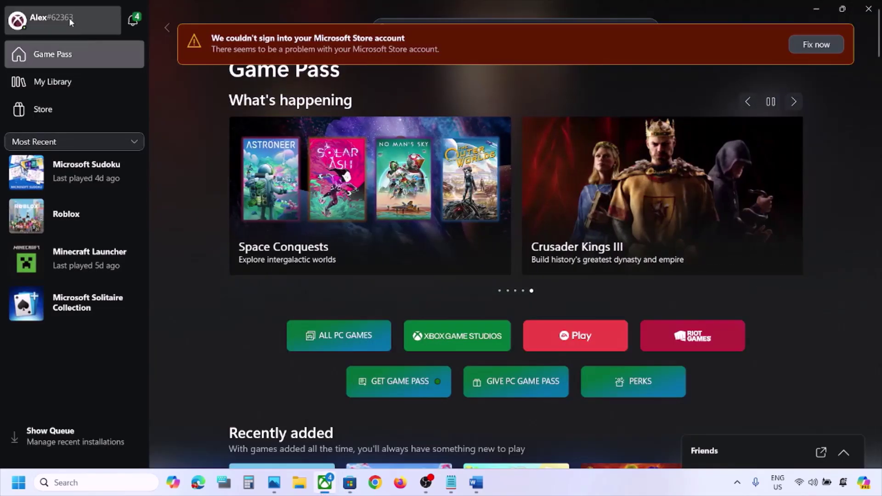
Sign out of the Xbox app and sign back in with the second Microsoft account.
{"action": "left_click", "coordinate": [69, 17]}
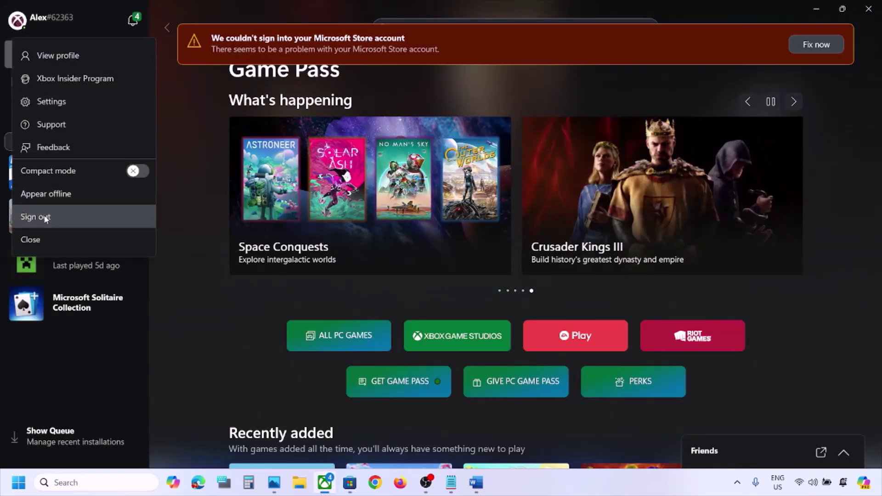
{"action": "left_click", "coordinate": [46, 218]}
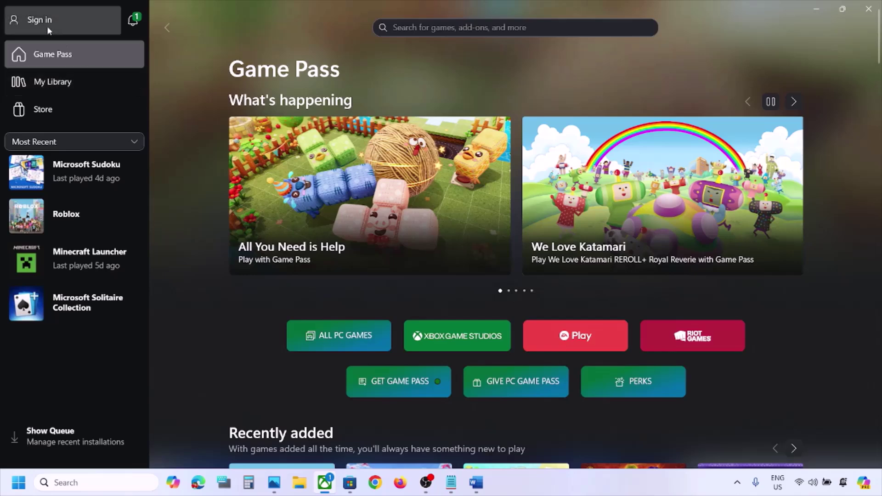
{"action": "left_click", "coordinate": [47, 26]}
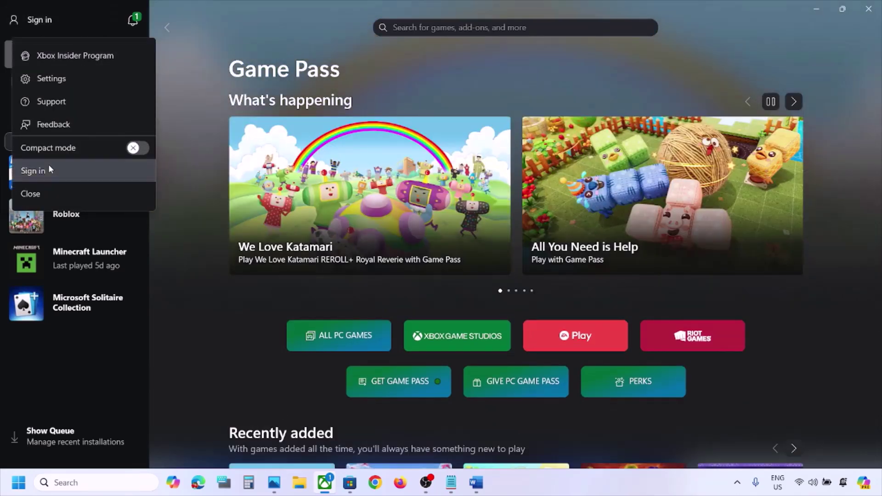
{"action": "left_click", "coordinate": [49, 170]}
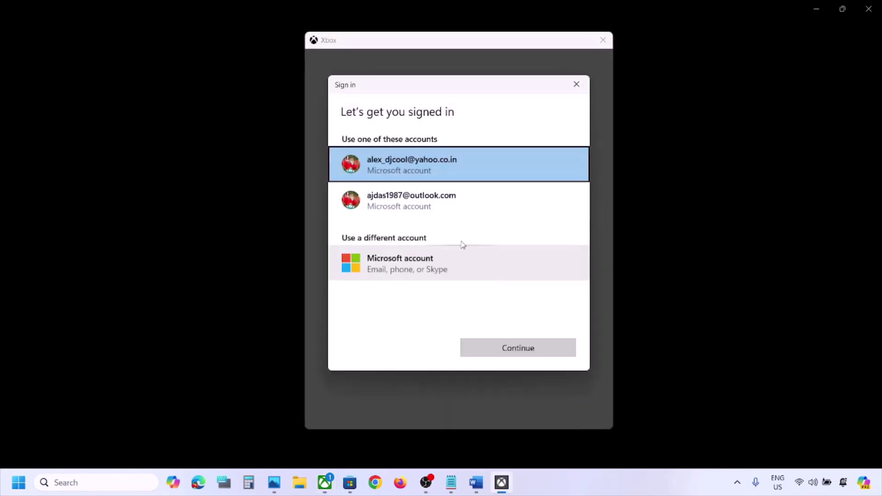
{"action": "left_click", "coordinate": [476, 205]}
{"action": "left_click", "coordinate": [513, 349]}
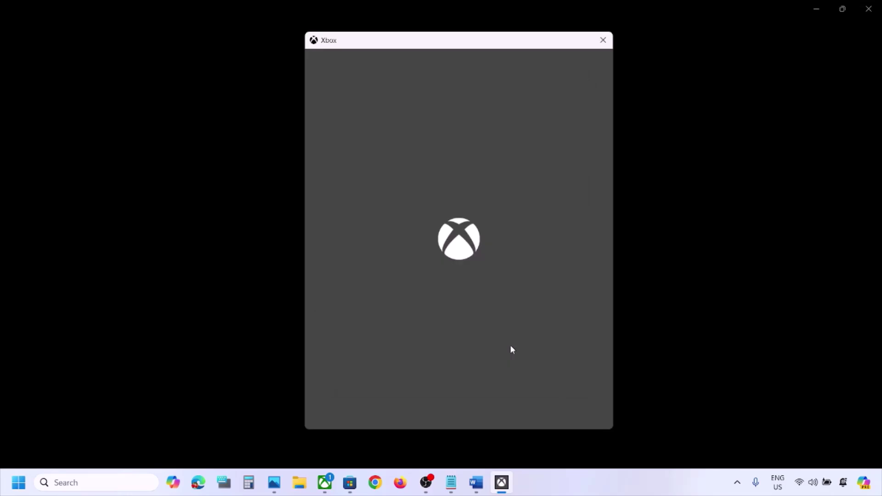
Check Step 3 in the Word notes, then finish the Xbox sign-in with LET'S GO.
{"action": "left_click", "coordinate": [477, 482]}
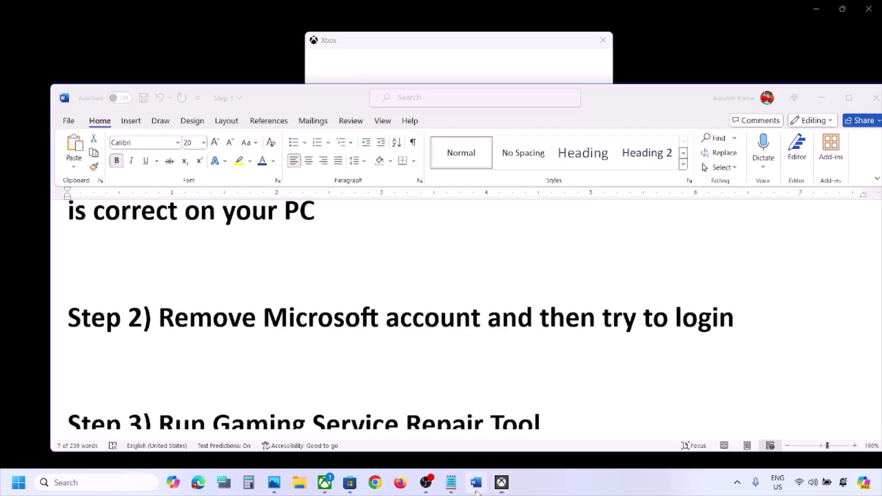
{"action": "scroll", "coordinate": [406, 342], "scroll_direction": "down", "scroll_amount": 1}
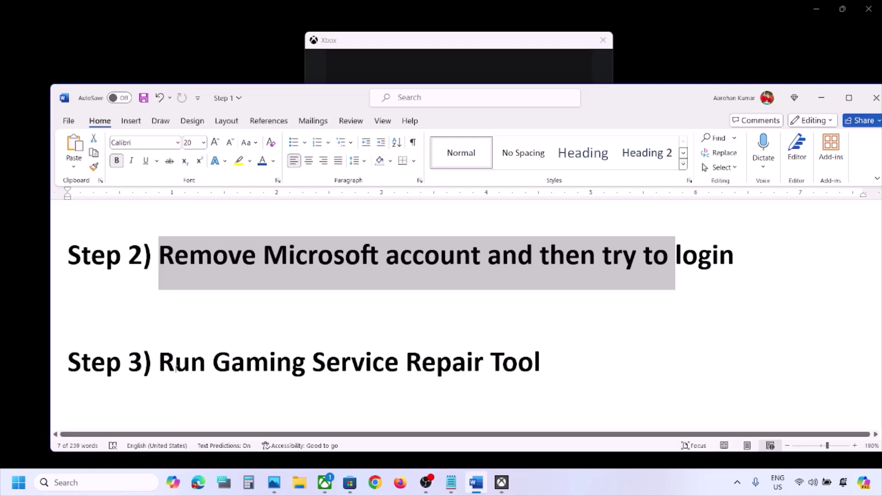
{"action": "left_click_drag", "start_coordinate": [176, 368], "coordinate": [540, 368]}
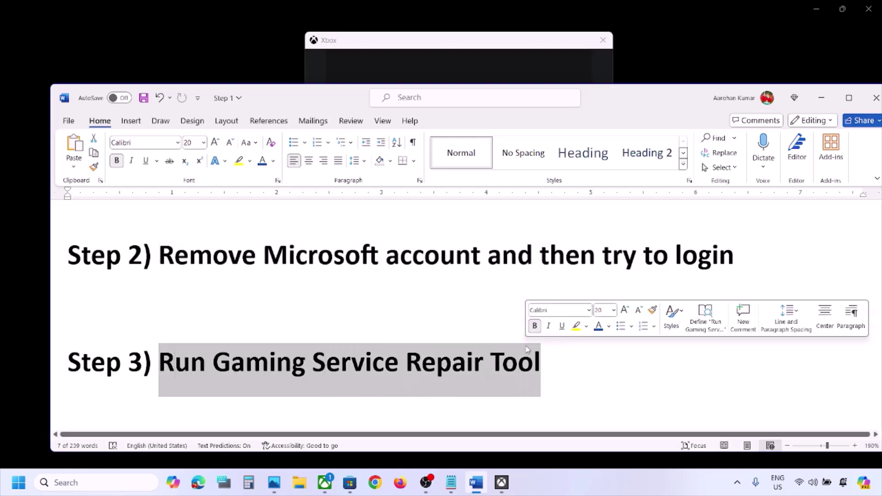
{"action": "left_click", "coordinate": [822, 103]}
{"action": "left_click", "coordinate": [453, 402]}
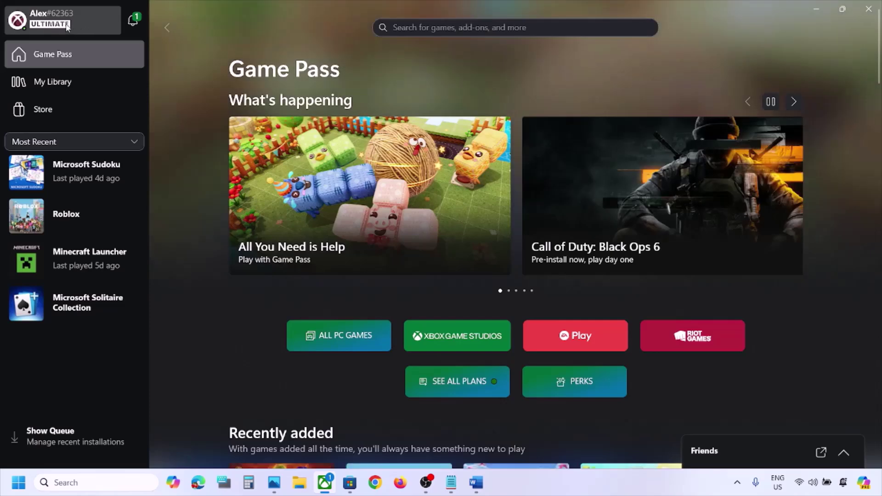
{"action": "left_click", "coordinate": [86, 26]}
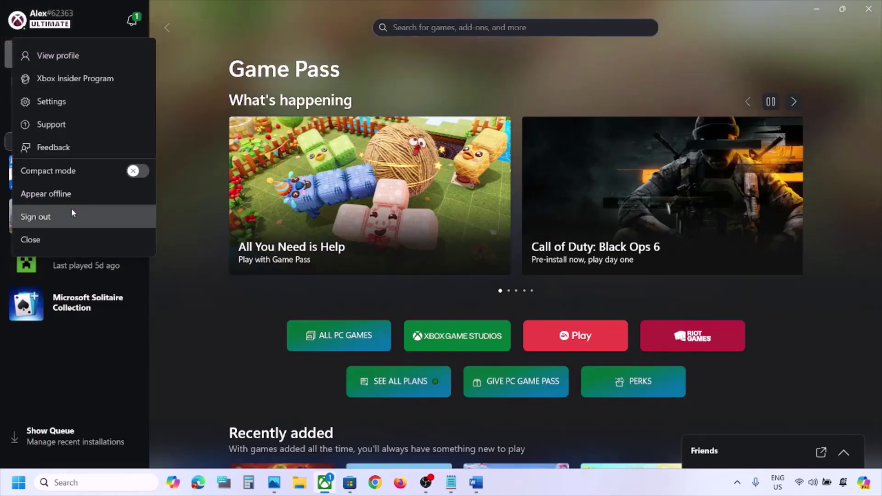
Launch the Gaming Services Repair Tool from the Xbox app's Support options and start repairing.
{"action": "left_click", "coordinate": [52, 133]}
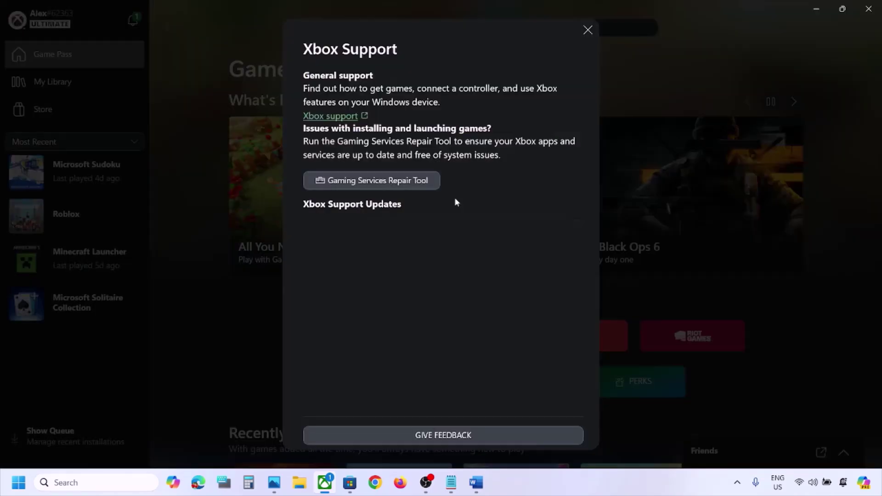
{"action": "left_click", "coordinate": [383, 183]}
{"action": "left_click", "coordinate": [519, 310]}
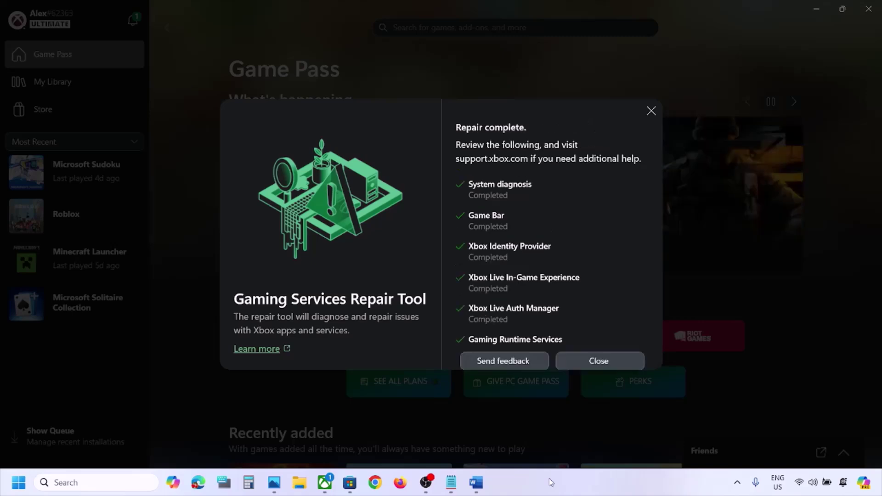
Close the finished repair tool and search Chrome for the Gaming Services Repair Tool from Step 3.
{"action": "left_click", "coordinate": [587, 362]}
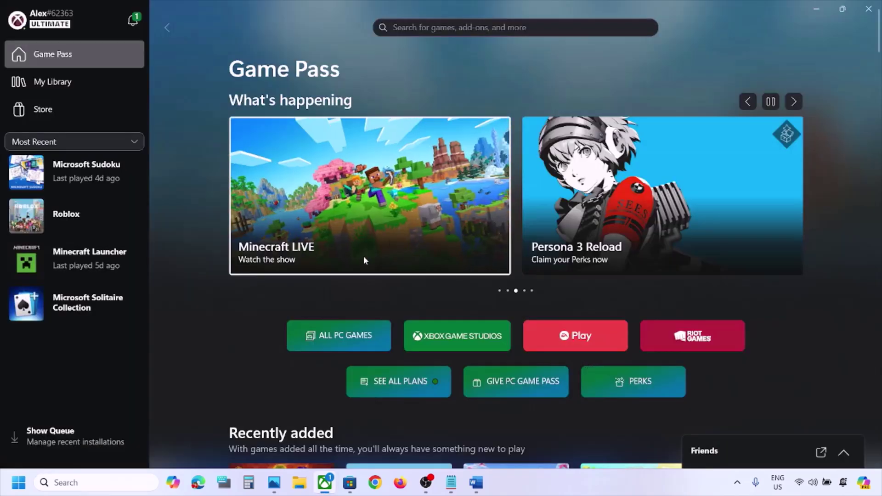
{"action": "left_click", "coordinate": [476, 482]}
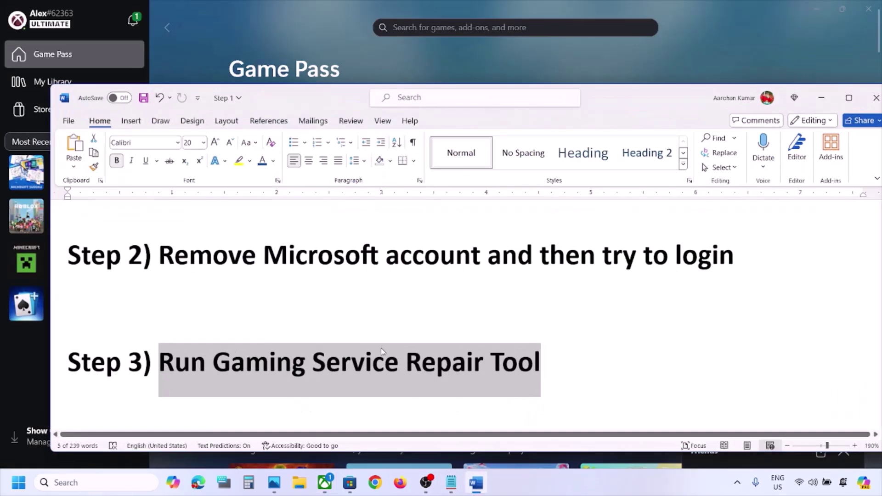
{"action": "left_click_drag", "start_coordinate": [561, 353], "coordinate": [175, 355]}
{"action": "key", "text": "ctrl+c"}
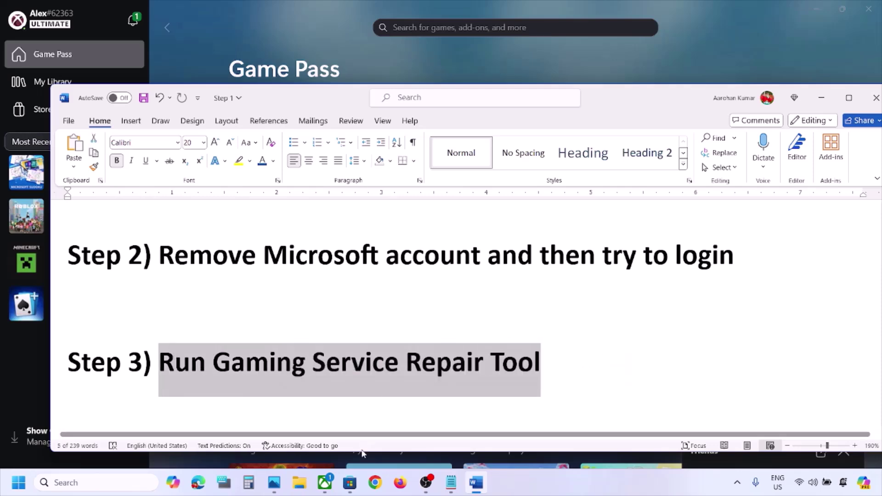
{"action": "left_click", "coordinate": [375, 482]}
{"action": "key", "text": "ctrl+v"}
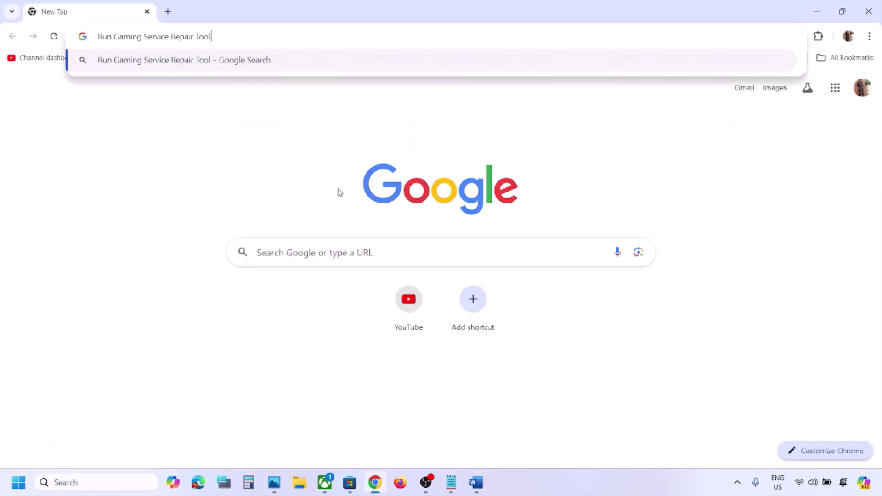
{"action": "key", "text": "Return"}
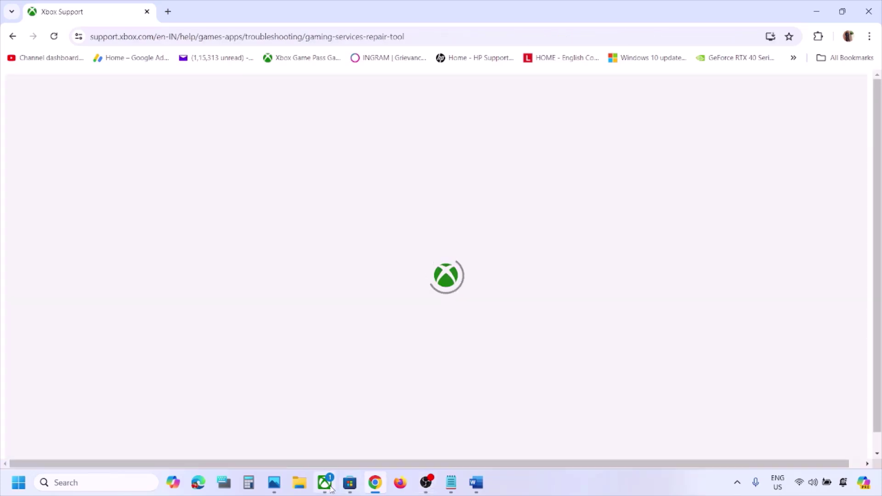
Download the PC repair tool from the Xbox Support page's Downloadable version section.
{"action": "left_click", "coordinate": [327, 484]}
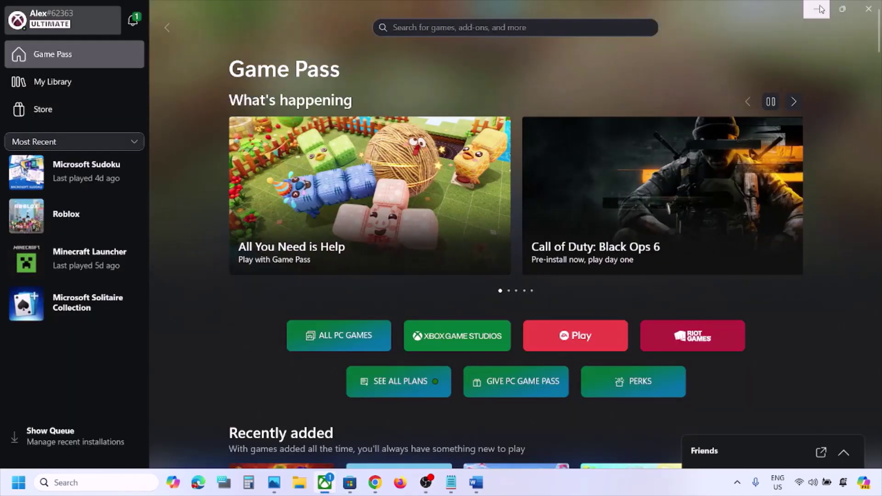
{"action": "left_click", "coordinate": [816, 8]}
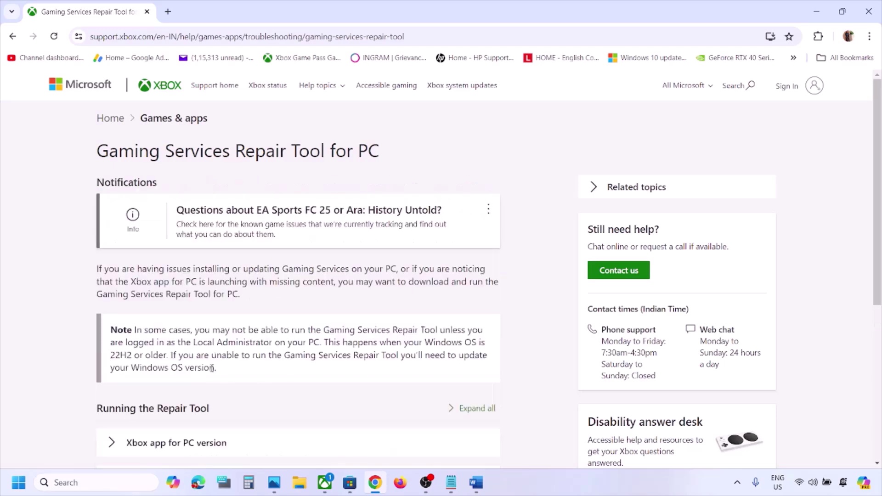
{"action": "scroll", "coordinate": [227, 322], "scroll_direction": "down", "scroll_amount": 3}
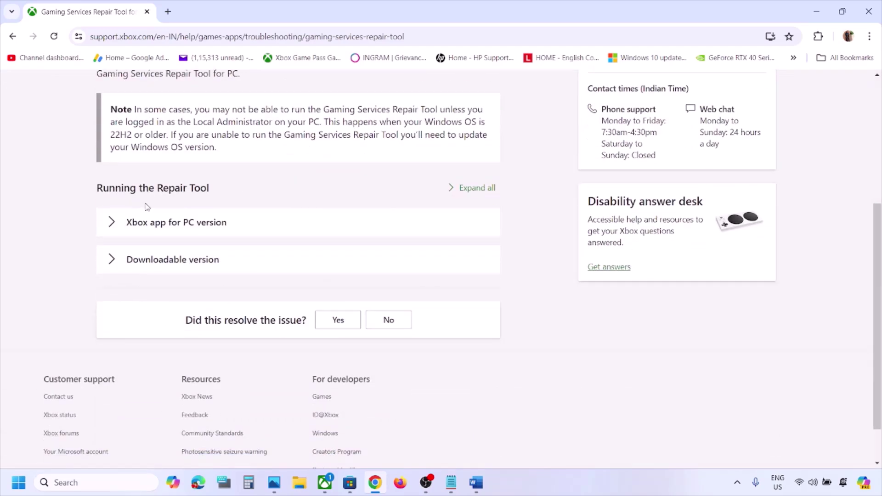
{"action": "left_click", "coordinate": [121, 263]}
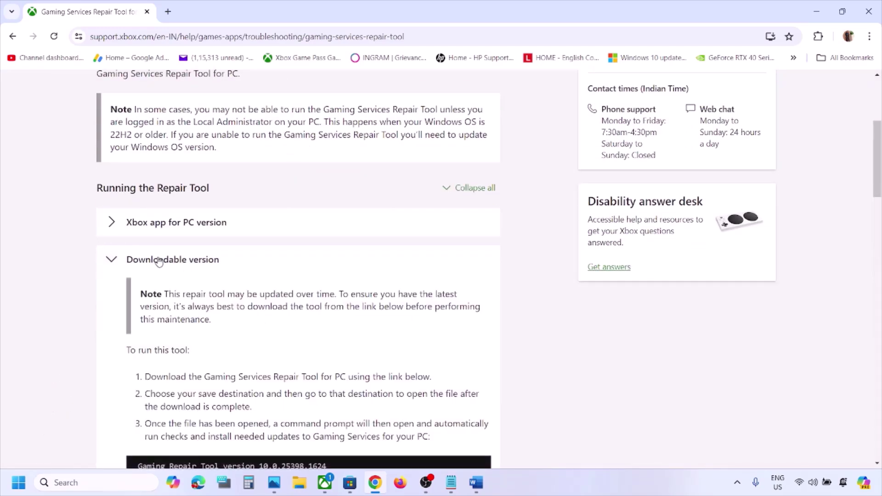
{"action": "scroll", "coordinate": [196, 322], "scroll_direction": "down", "scroll_amount": 1}
{"action": "scroll", "coordinate": [196, 322], "scroll_direction": "down", "scroll_amount": 7}
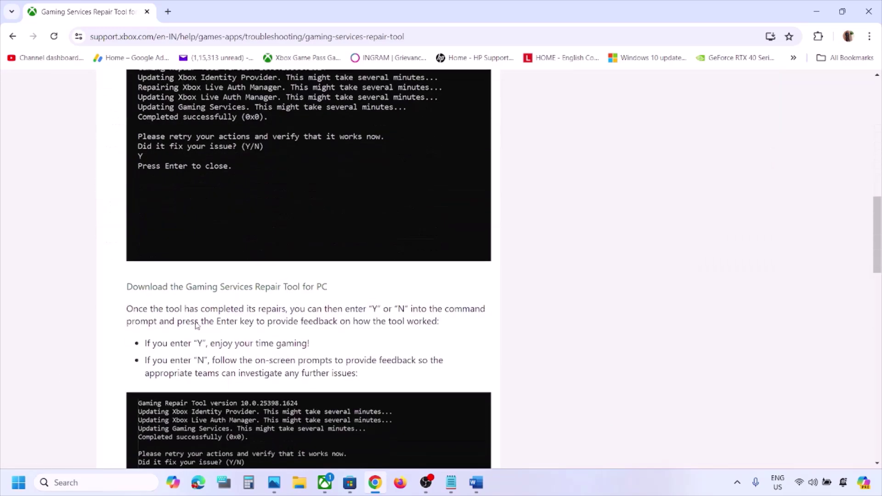
{"action": "left_click", "coordinate": [195, 288]}
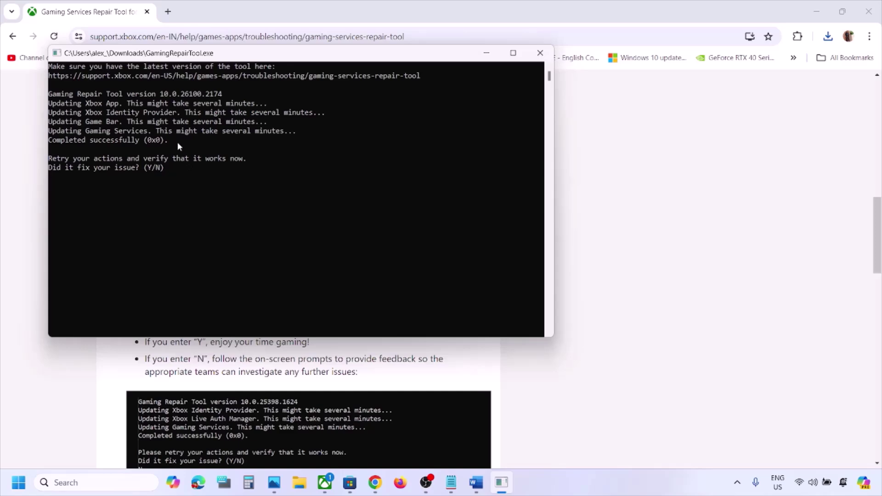
Confirm the tool reported Completed successfully (0x0), close its console and relaunch the Xbox app.
{"action": "left_click_drag", "start_coordinate": [177, 142], "coordinate": [42, 143]}
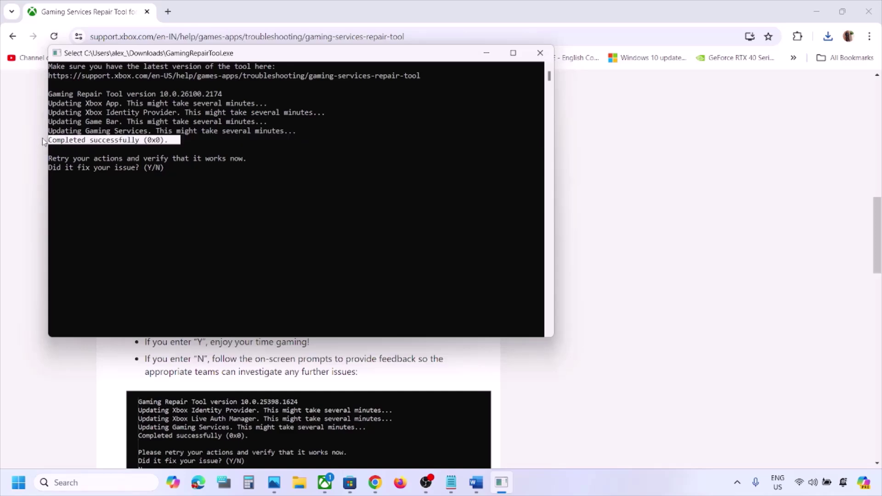
{"action": "left_click", "coordinate": [542, 53]}
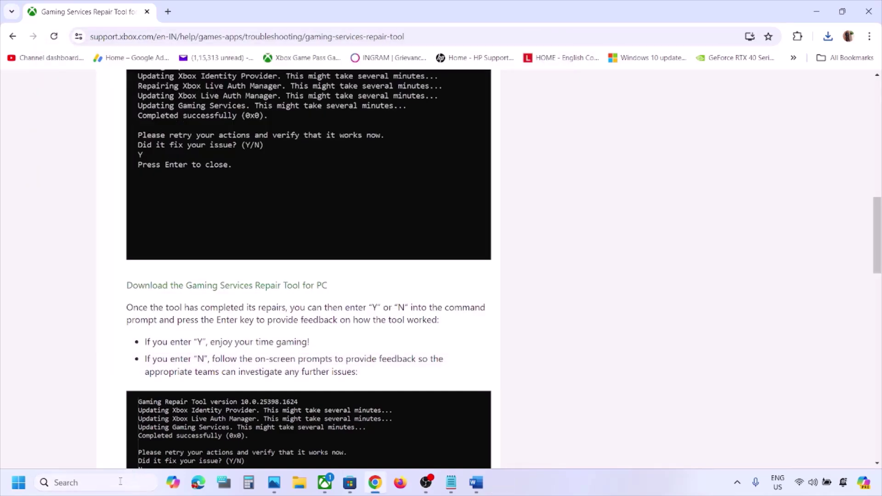
{"action": "left_click", "coordinate": [120, 482]}
{"action": "type", "text": "xbox"}
{"action": "key", "text": "Return"}
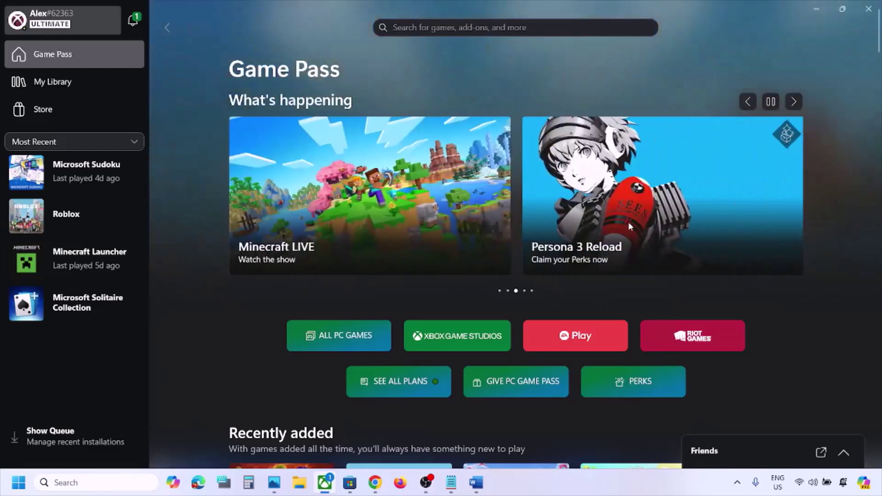
Review the Step 4 restart instruction and show the Start menu power options without restarting.
{"action": "left_click", "coordinate": [476, 482]}
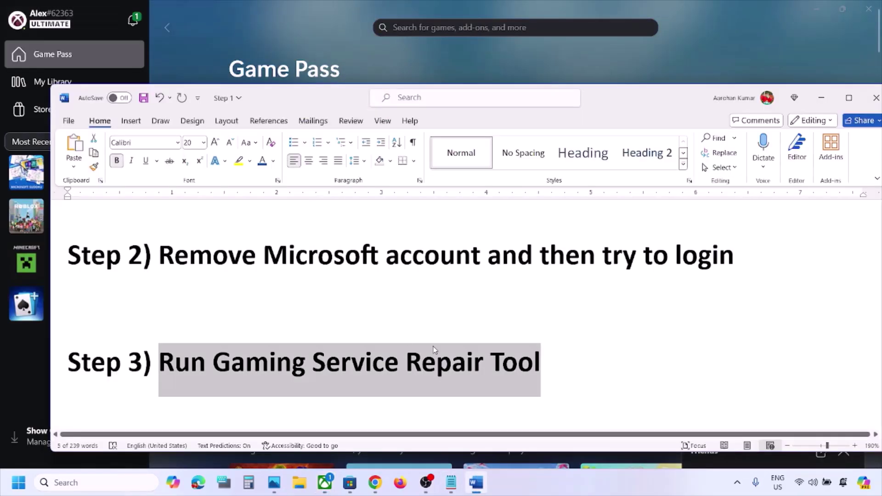
{"action": "scroll", "coordinate": [435, 350], "scroll_direction": "down", "scroll_amount": 3}
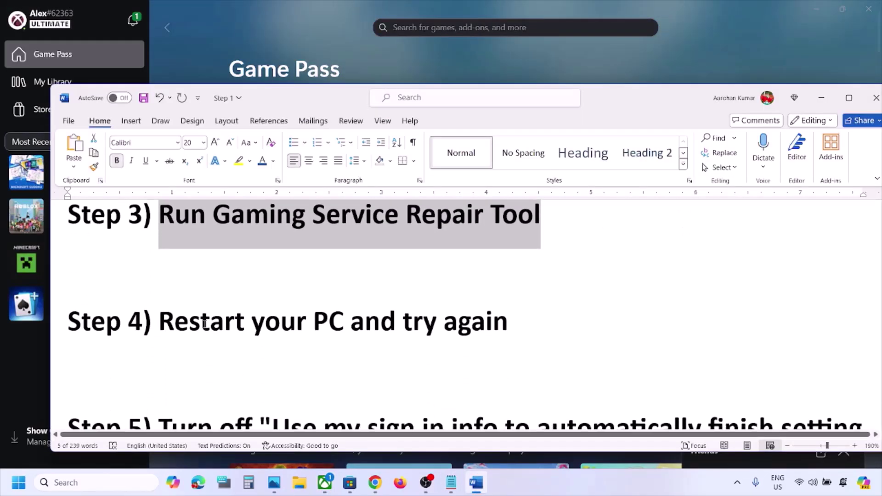
{"action": "left_click_drag", "start_coordinate": [204, 324], "coordinate": [508, 327]}
{"action": "key", "text": "super"}
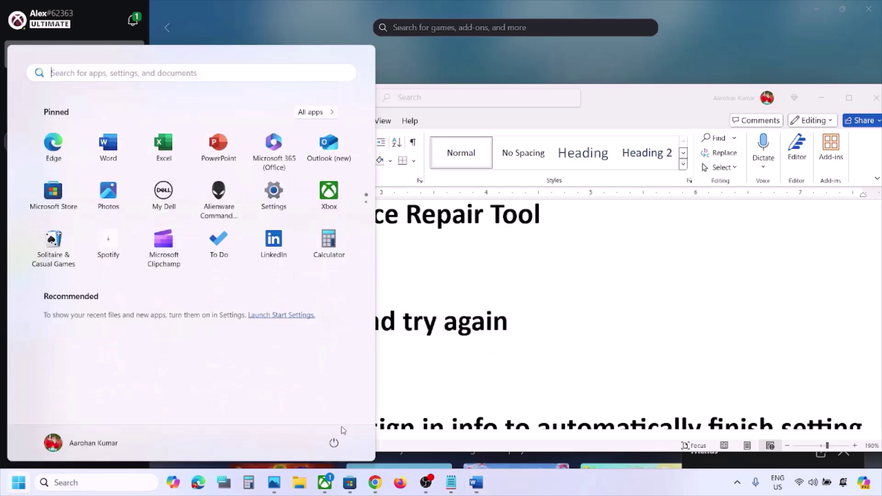
{"action": "left_click", "coordinate": [334, 442]}
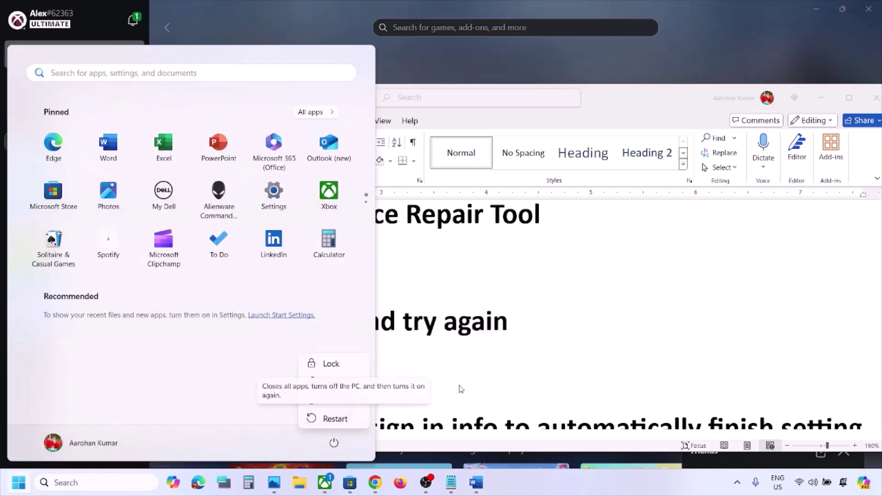
{"action": "left_click", "coordinate": [539, 361]}
Select the Step 5 sign-in setting name and bring up Windows Settings with Win+I.
{"action": "scroll", "coordinate": [541, 361], "scroll_direction": "down", "scroll_amount": 1}
{"action": "scroll", "coordinate": [541, 361], "scroll_direction": "down", "scroll_amount": 2}
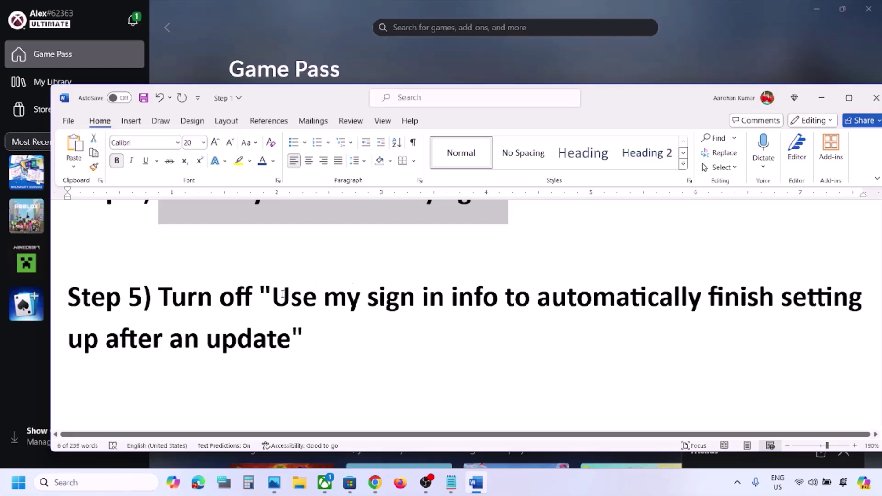
{"action": "left_click_drag", "start_coordinate": [283, 295], "coordinate": [320, 337]}
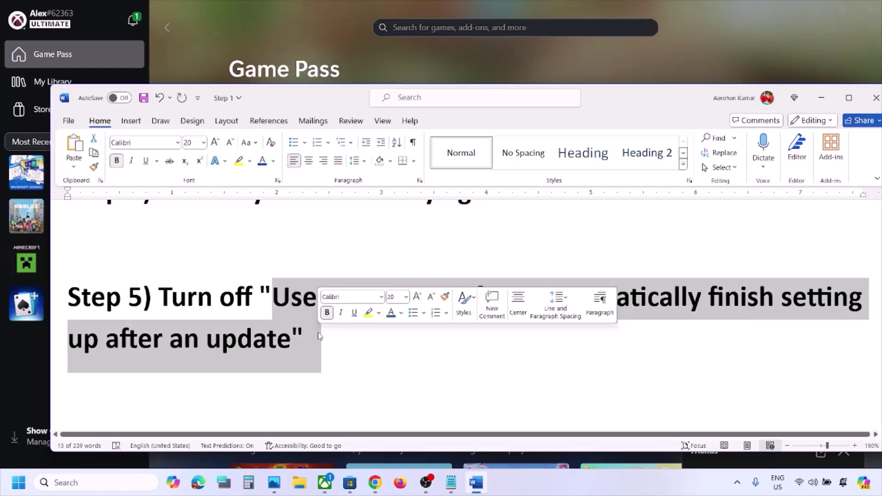
{"action": "key", "text": "super+i"}
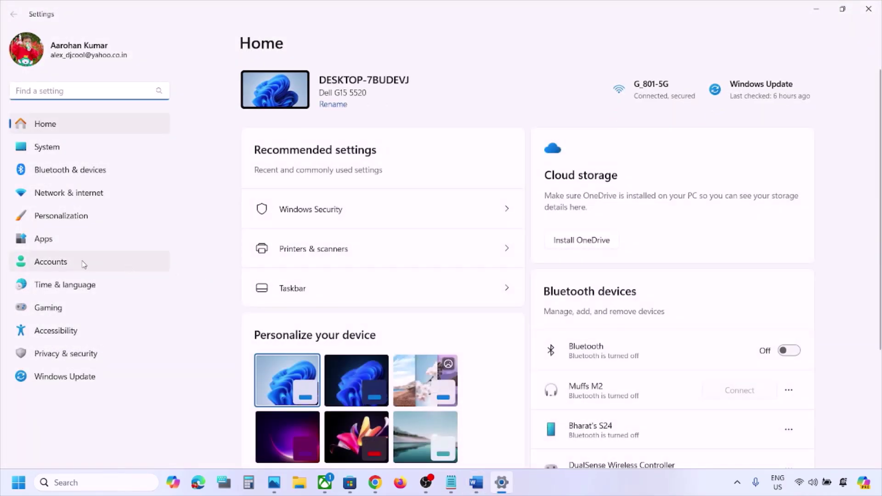
Confirm 'Use my sign-in info' after updates is Off under Accounts > Sign-in options, then close Settings.
{"action": "left_click", "coordinate": [84, 264]}
{"action": "scroll", "coordinate": [376, 256], "scroll_direction": "down", "scroll_amount": 5}
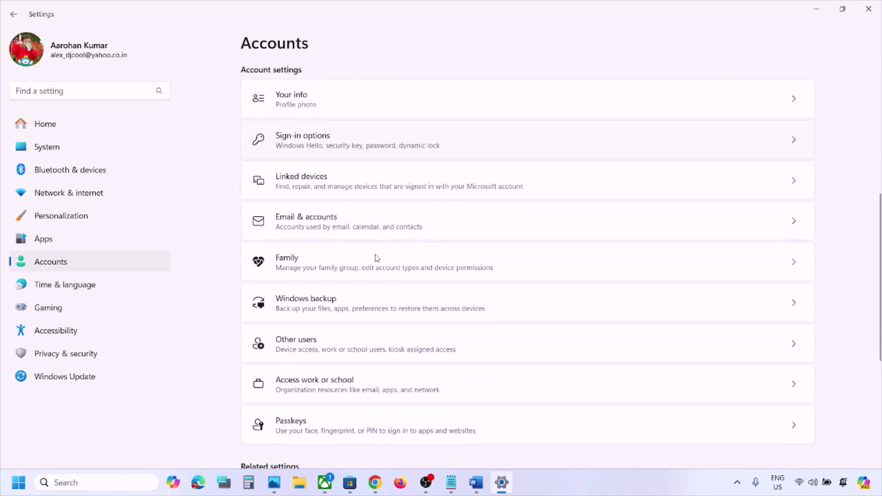
{"action": "left_click", "coordinate": [325, 147]}
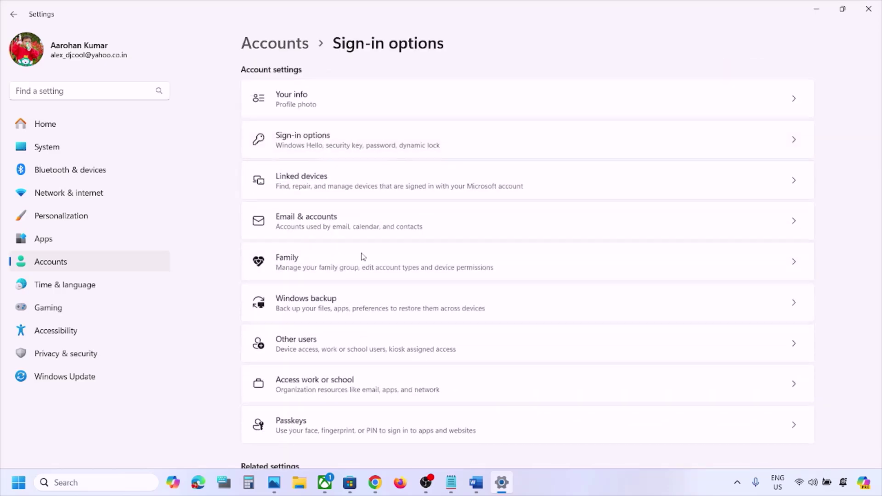
{"action": "scroll", "coordinate": [360, 256], "scroll_direction": "down", "scroll_amount": 5}
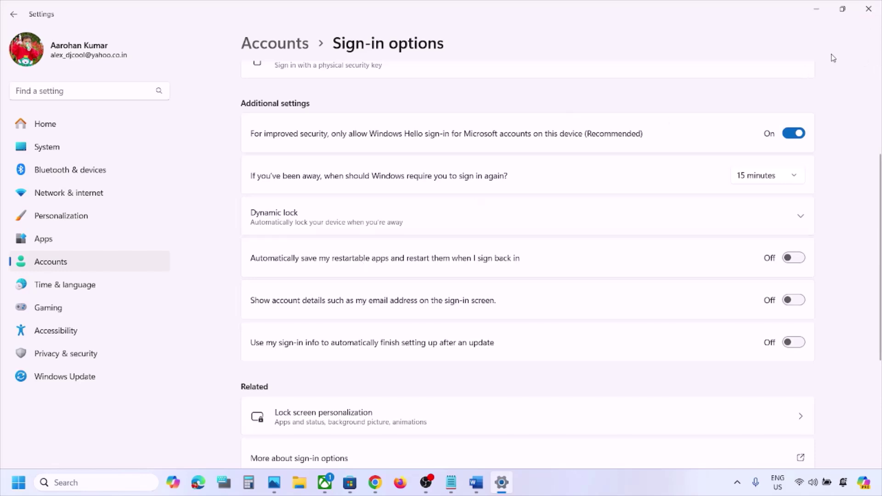
{"action": "left_click", "coordinate": [869, 9]}
{"action": "scroll", "coordinate": [404, 325], "scroll_direction": "down", "scroll_amount": 2}
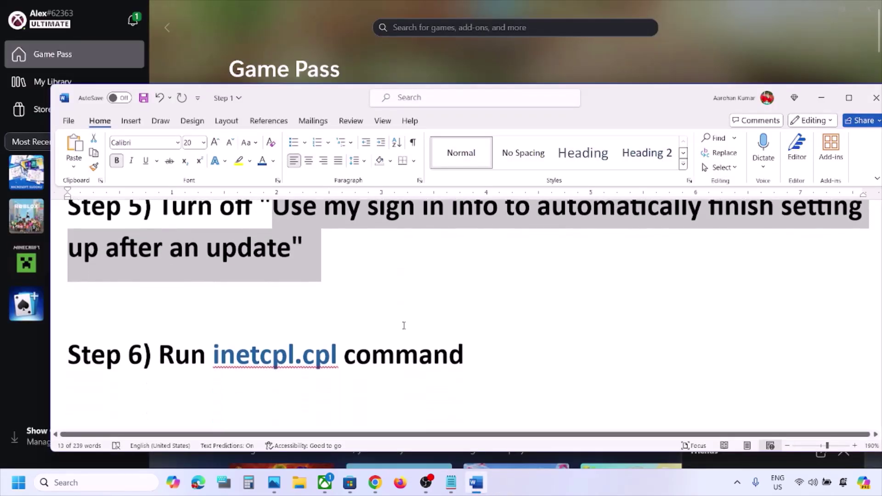
{"action": "scroll", "coordinate": [404, 326], "scroll_direction": "down", "scroll_amount": 1}
{"action": "double_click", "coordinate": [275, 327]}
{"action": "key", "text": "ctrl+c"}
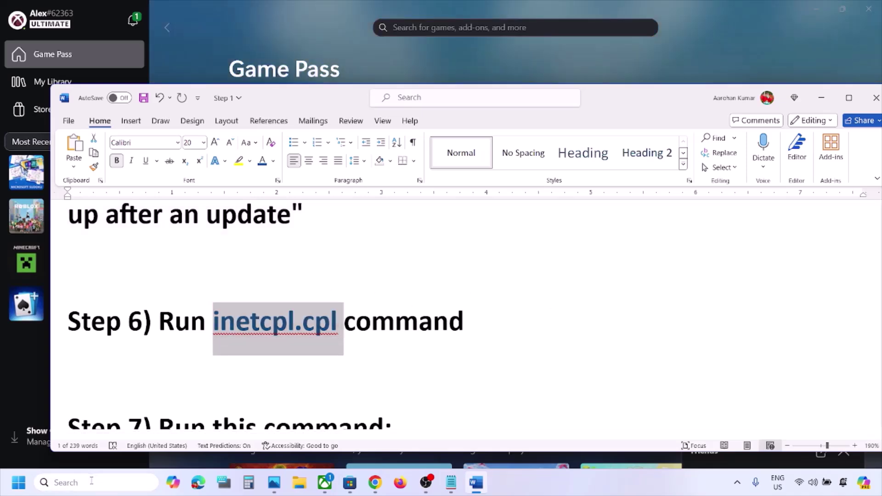
{"action": "left_click", "coordinate": [91, 481]}
{"action": "key", "text": "ctrl+v"}
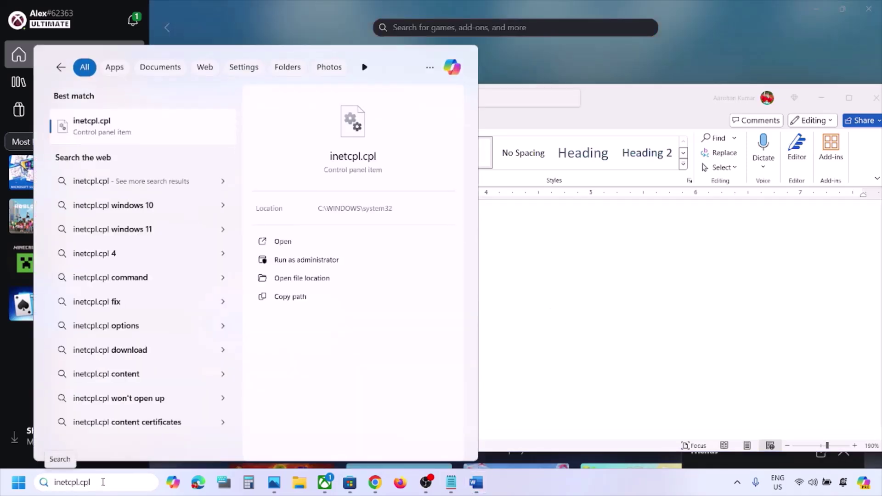
{"action": "left_click", "coordinate": [108, 131]}
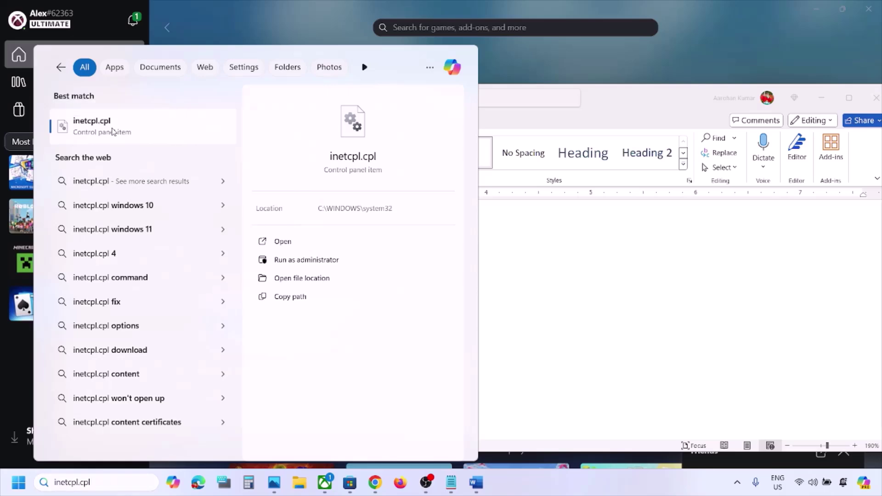
{"action": "left_click", "coordinate": [254, 86]}
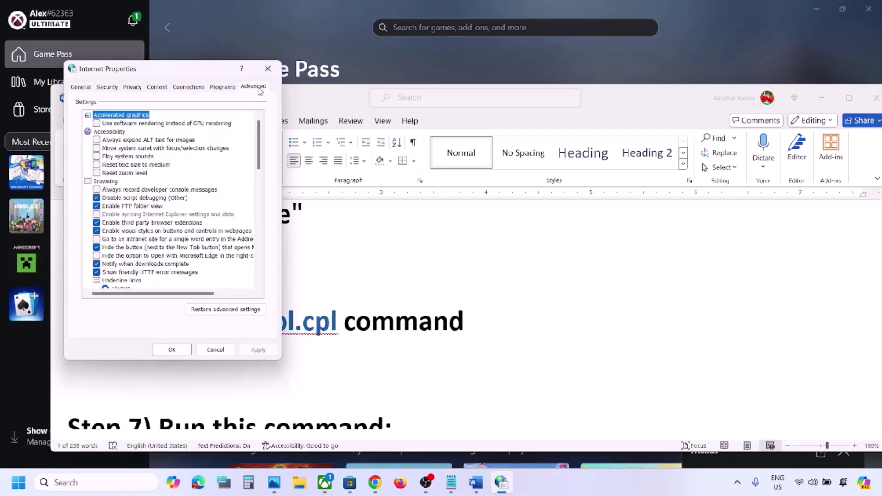
{"action": "scroll", "coordinate": [184, 208], "scroll_direction": "down", "scroll_amount": 10}
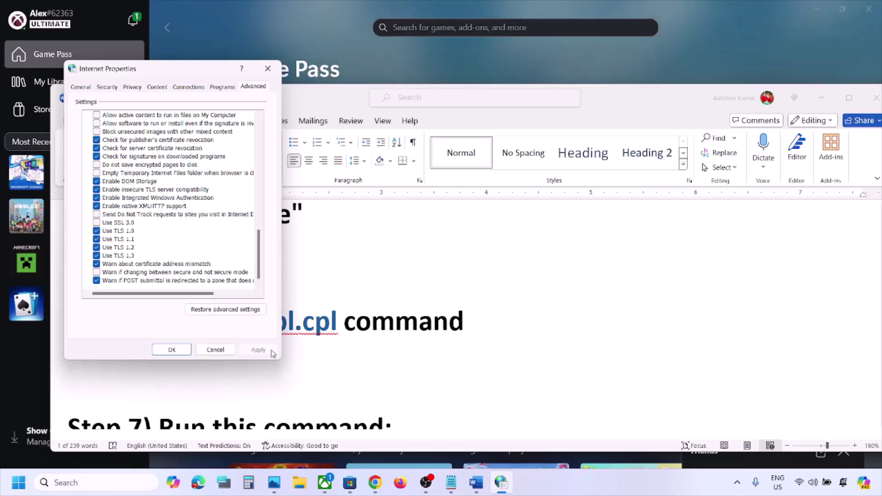
{"action": "left_click", "coordinate": [184, 350]}
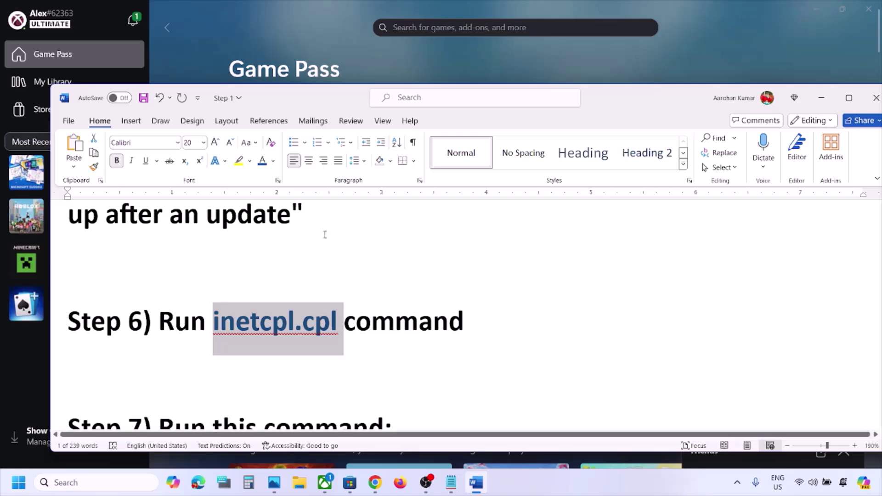
Select the full Step 7 Get-AppxPackage re-registration command in the Word notes.
{"action": "scroll", "coordinate": [325, 232], "scroll_direction": "down", "scroll_amount": 3}
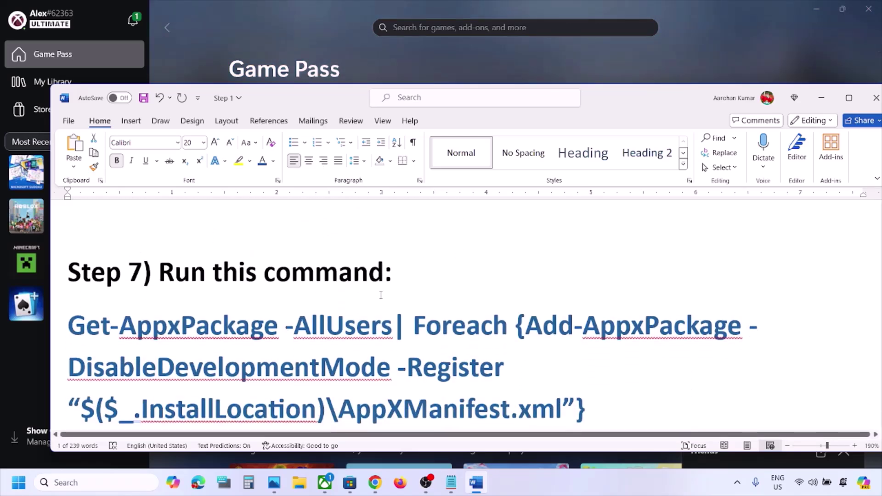
{"action": "scroll", "coordinate": [325, 234], "scroll_direction": "down", "scroll_amount": 1}
{"action": "left_click_drag", "start_coordinate": [587, 381], "coordinate": [184, 313]}
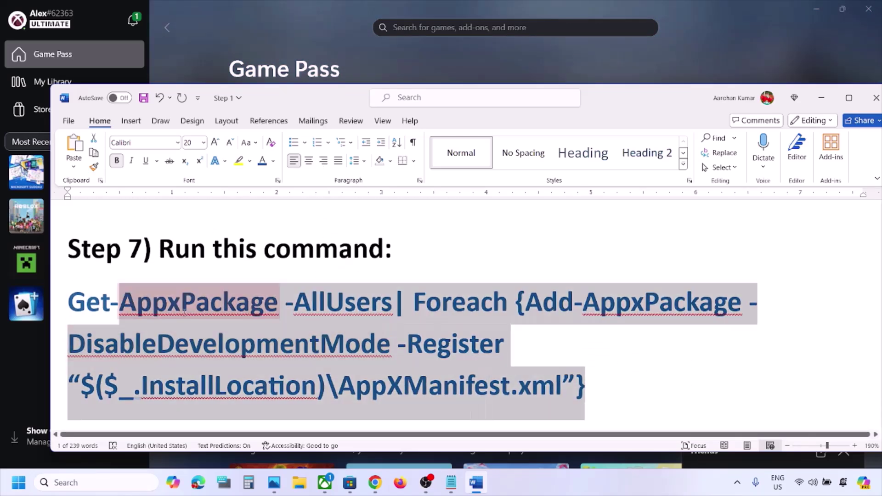
{"action": "left_click_drag", "start_coordinate": [130, 311], "coordinate": [67, 305]}
{"action": "key", "text": "super+c"}
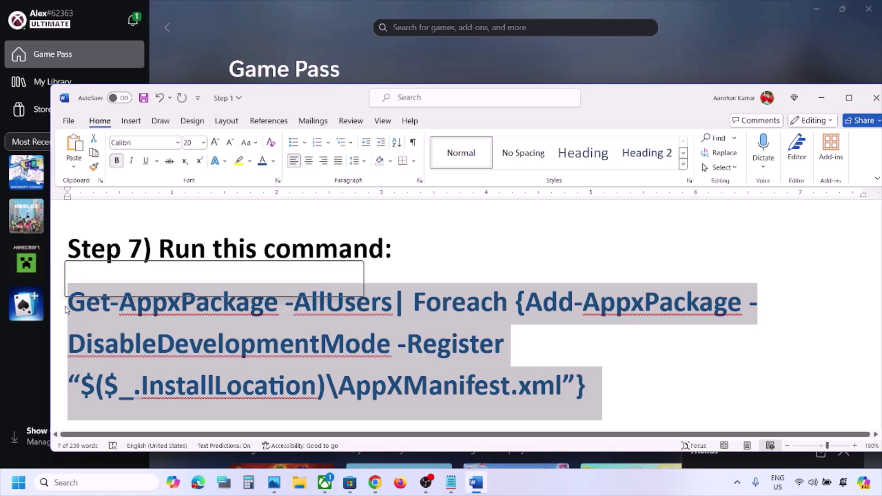
Paste and run the command in an administrator Windows PowerShell, then close the window.
{"action": "left_click", "coordinate": [67, 484]}
{"action": "type", "text": "powershell"}
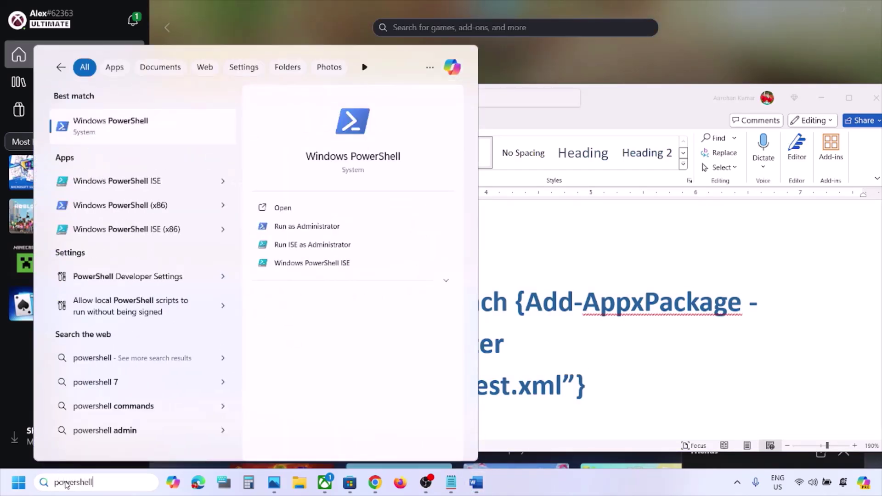
{"action": "right_click", "coordinate": [130, 134]}
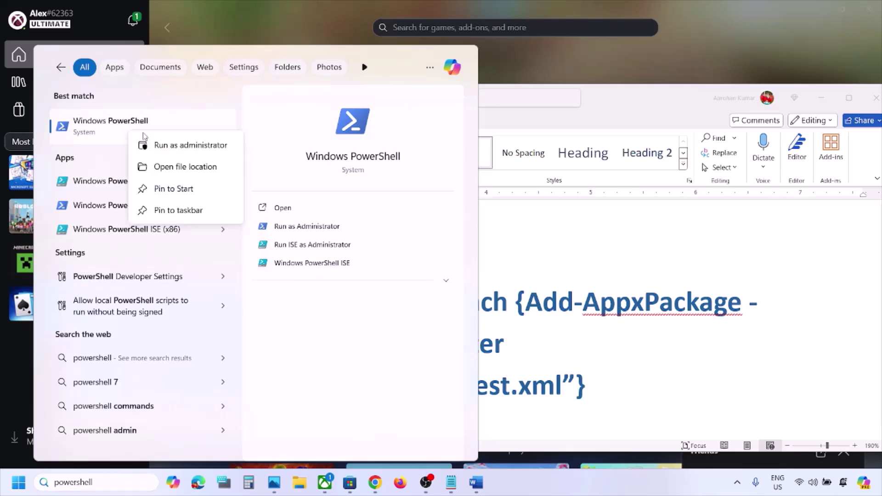
{"action": "left_click", "coordinate": [186, 145]}
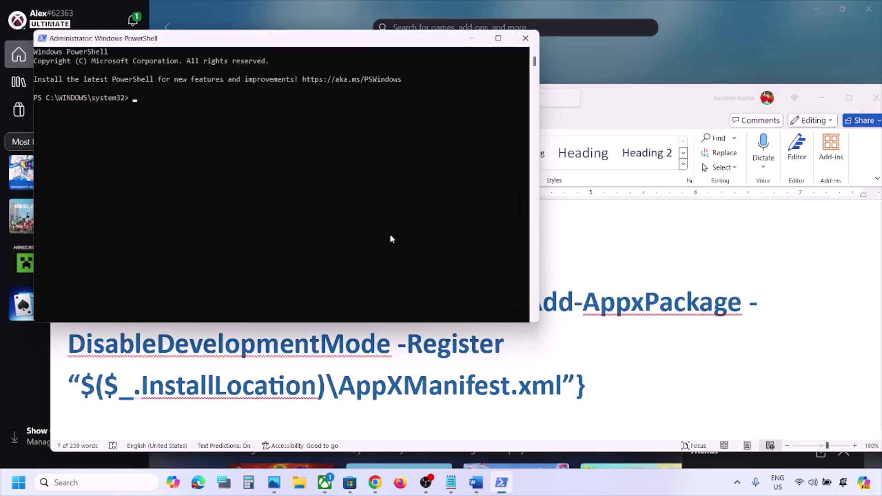
{"action": "right_click", "coordinate": [390, 236]}
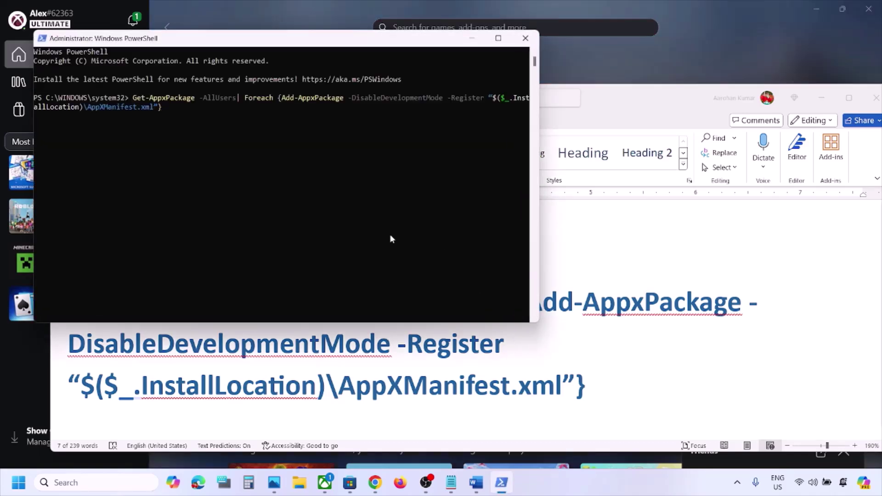
{"action": "key", "text": "Return"}
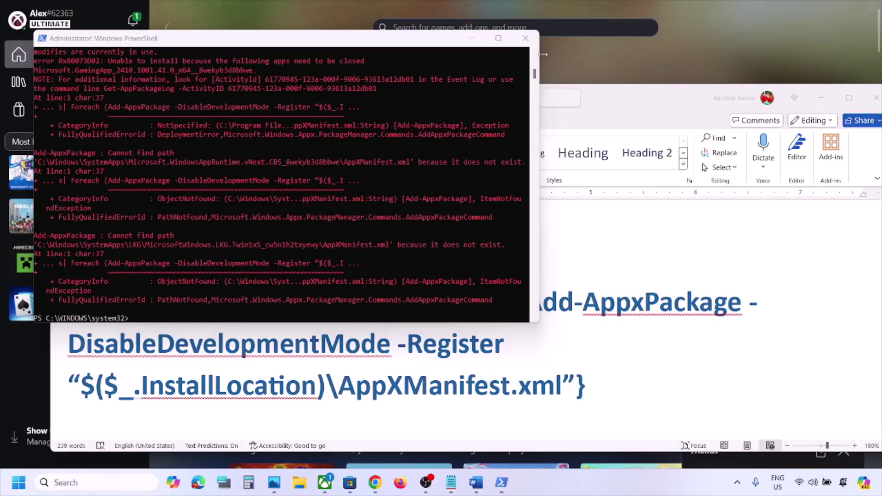
{"action": "left_click", "coordinate": [527, 38]}
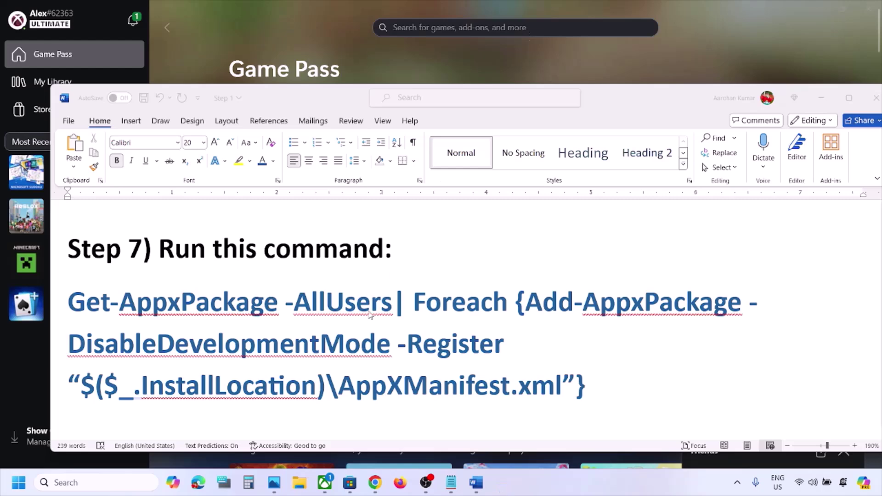
Scroll the notes to Step 8 and open the Services console via a 'services' search.
{"action": "scroll", "coordinate": [371, 315], "scroll_direction": "down", "scroll_amount": 3}
{"action": "scroll", "coordinate": [370, 315], "scroll_direction": "down", "scroll_amount": 3}
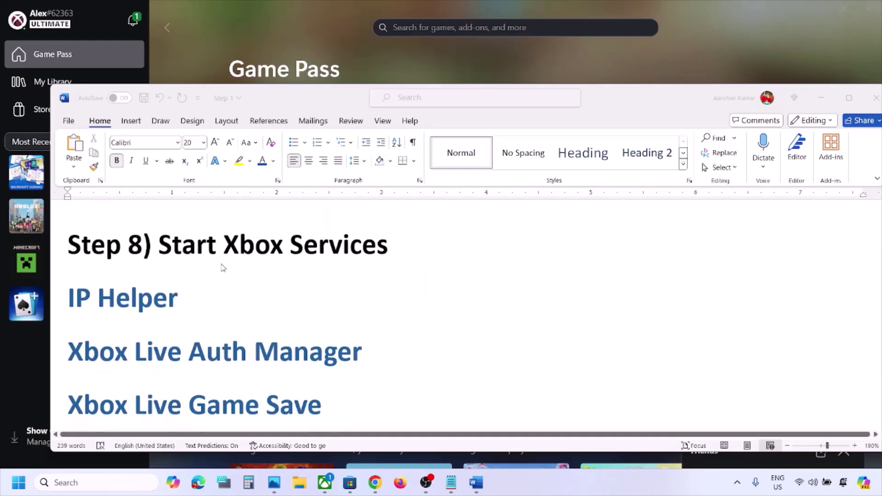
{"action": "left_click", "coordinate": [103, 483]}
{"action": "type", "text": "services"}
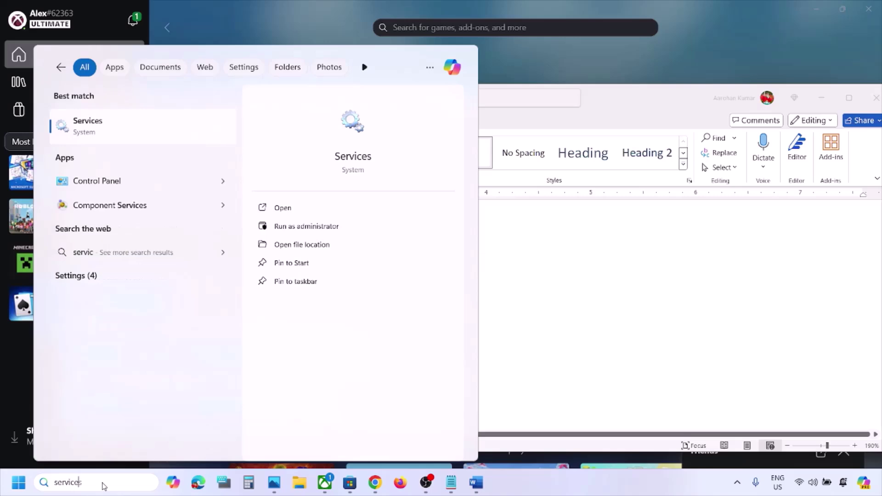
{"action": "left_click", "coordinate": [106, 113]}
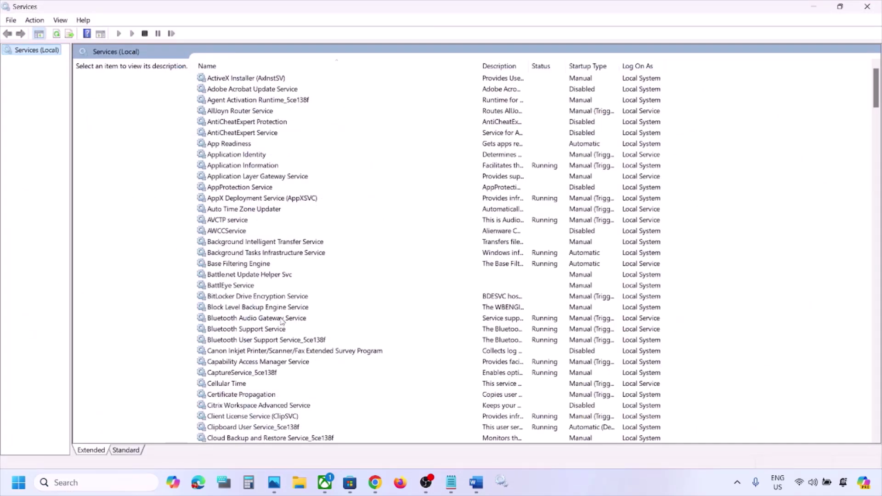
Set IP Helper's startup type to Automatic and apply it, then jump to the Xbox services.
{"action": "left_click", "coordinate": [282, 318]}
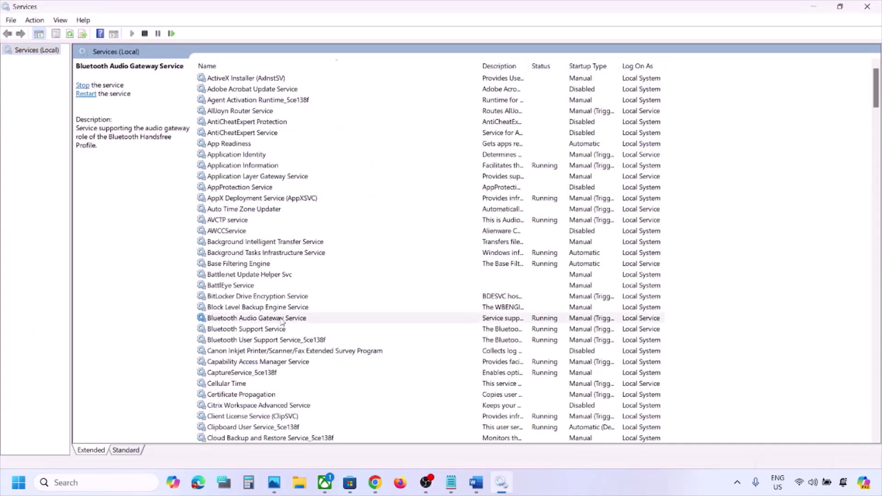
{"action": "key", "text": "i"}
{"action": "left_click", "coordinate": [228, 284]}
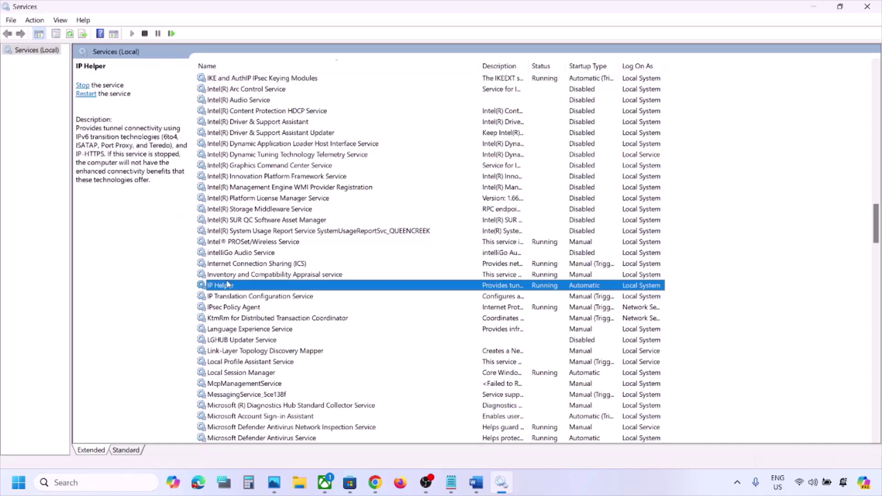
{"action": "double_click", "coordinate": [248, 287]}
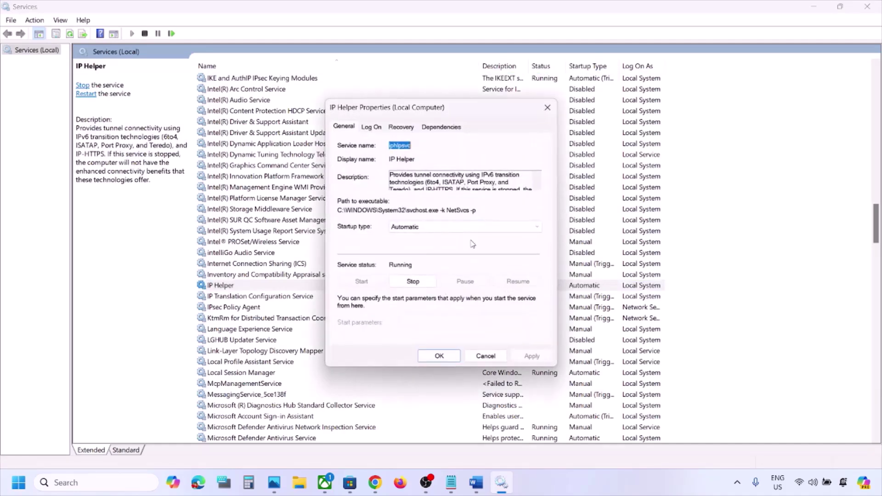
{"action": "left_click", "coordinate": [428, 227]}
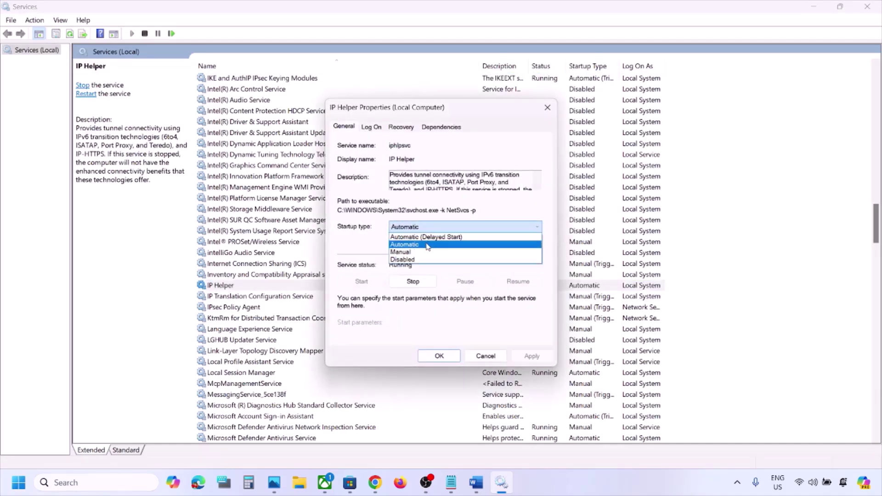
{"action": "left_click", "coordinate": [431, 244]}
{"action": "left_click", "coordinate": [526, 357]}
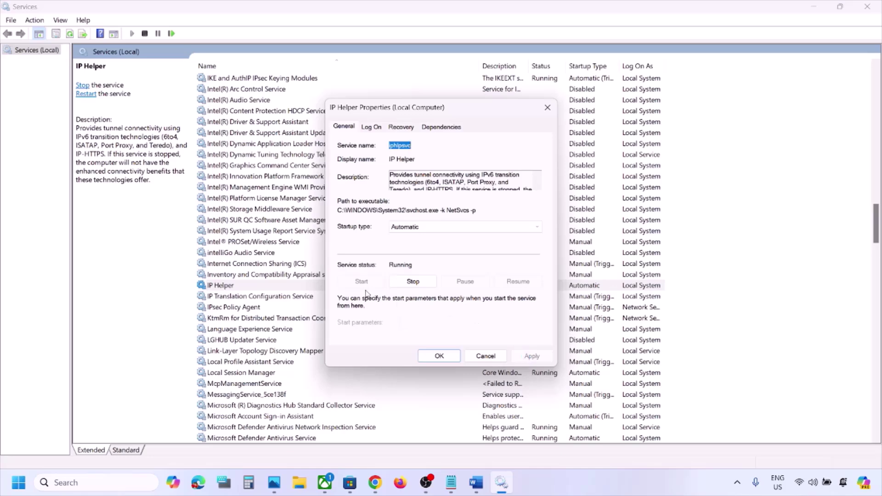
{"action": "left_click", "coordinate": [436, 357]}
{"action": "left_click", "coordinate": [336, 361]}
{"action": "key", "text": "x"}
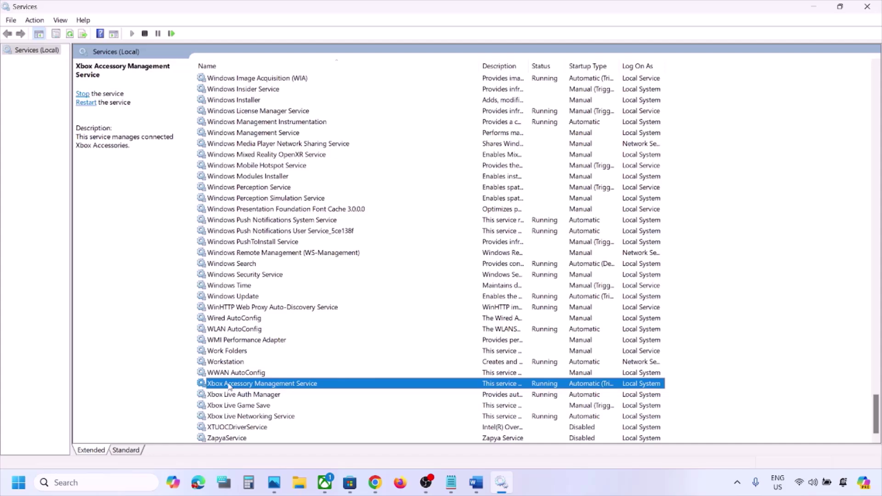
Keep Xbox Accessory Management Service and Xbox Live Auth Manager on Automatic startup and apply.
{"action": "double_click", "coordinate": [285, 385]}
{"action": "left_click", "coordinate": [408, 231]}
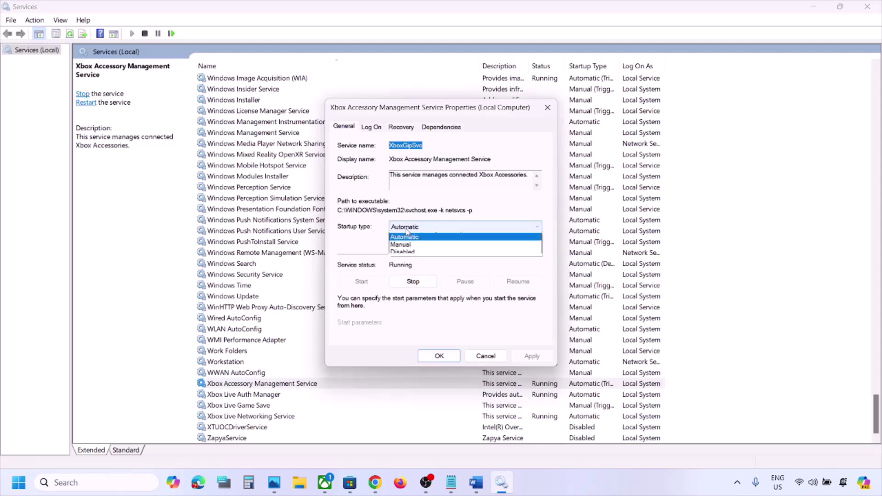
{"action": "left_click", "coordinate": [413, 236]}
{"action": "left_click", "coordinate": [530, 357]}
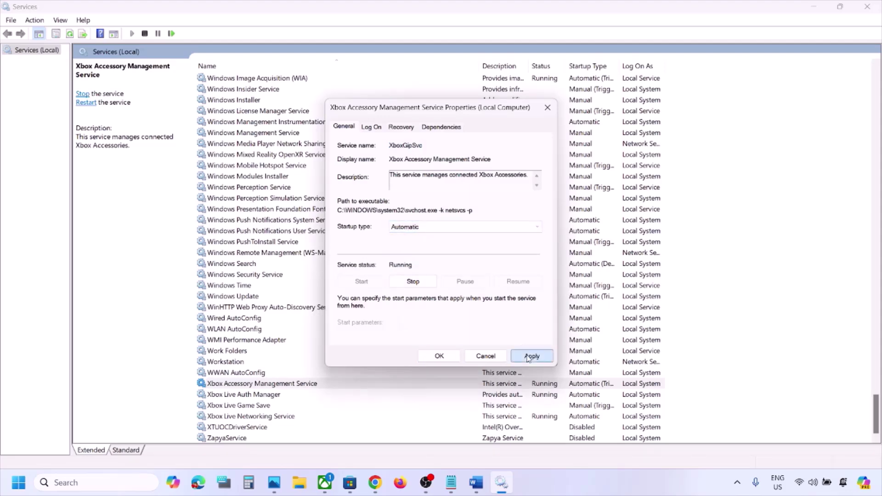
{"action": "left_click", "coordinate": [439, 356]}
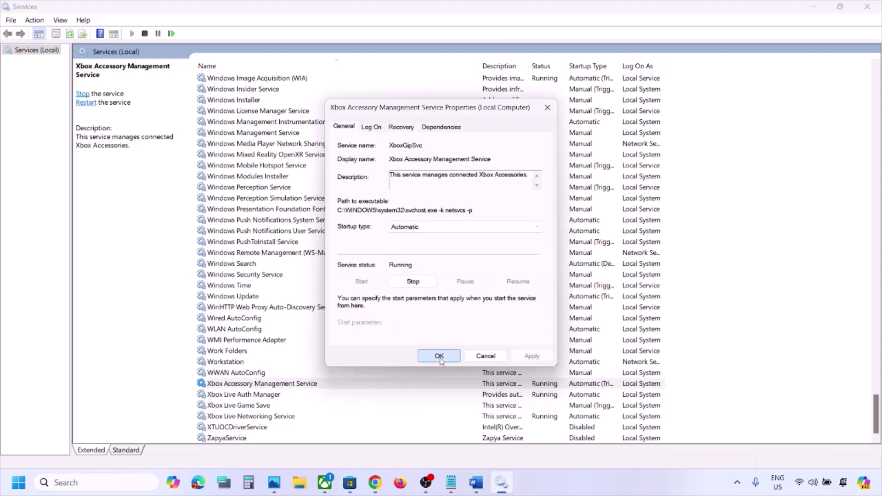
{"action": "double_click", "coordinate": [266, 395]}
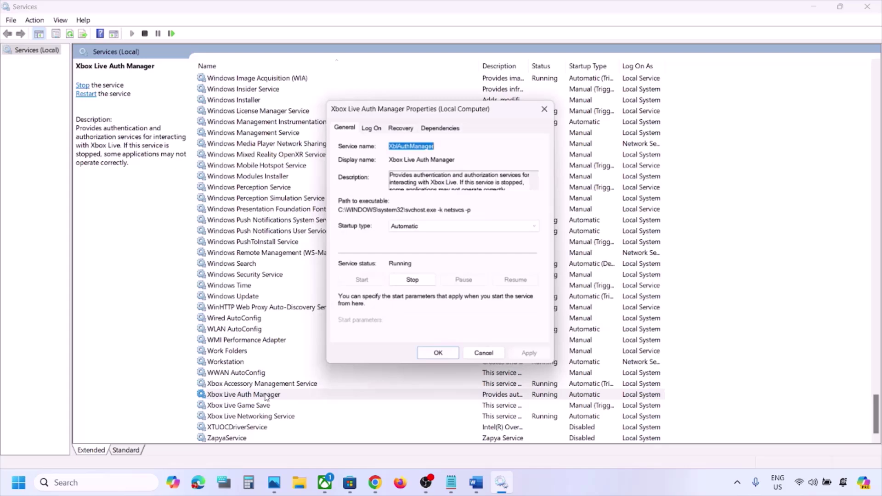
{"action": "left_click", "coordinate": [448, 228]}
{"action": "left_click", "coordinate": [435, 245]}
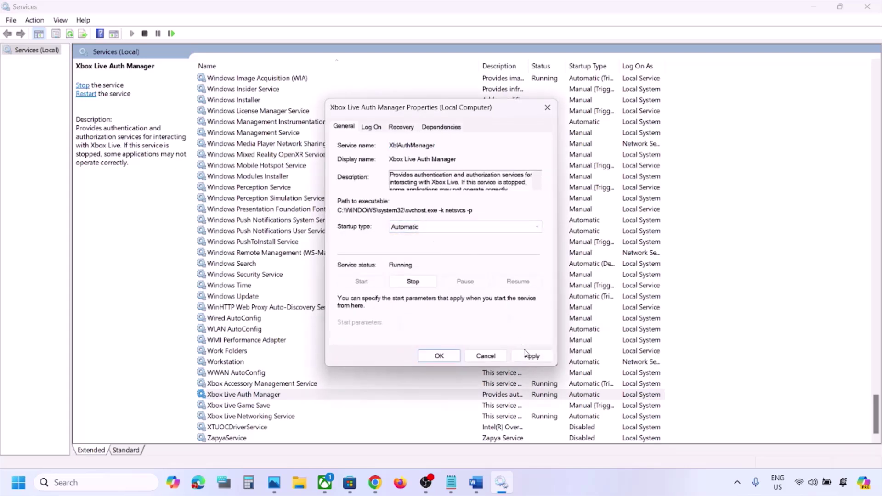
{"action": "left_click", "coordinate": [532, 356]}
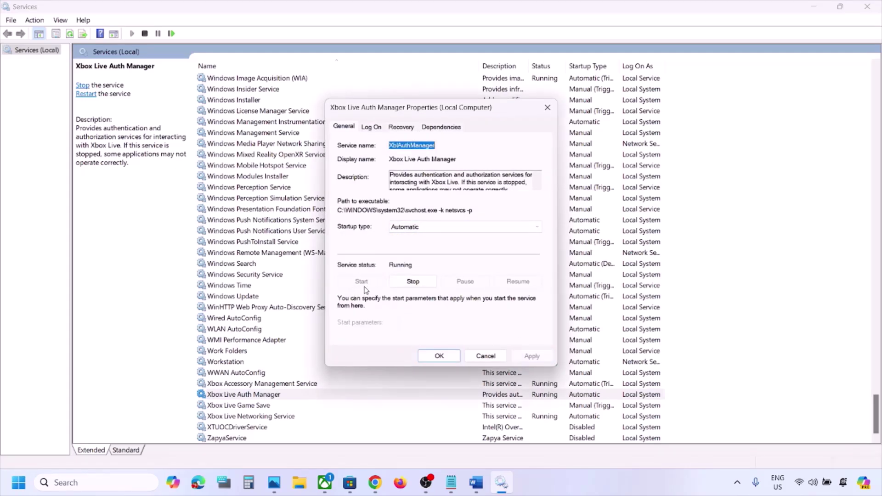
{"action": "left_click", "coordinate": [434, 357]}
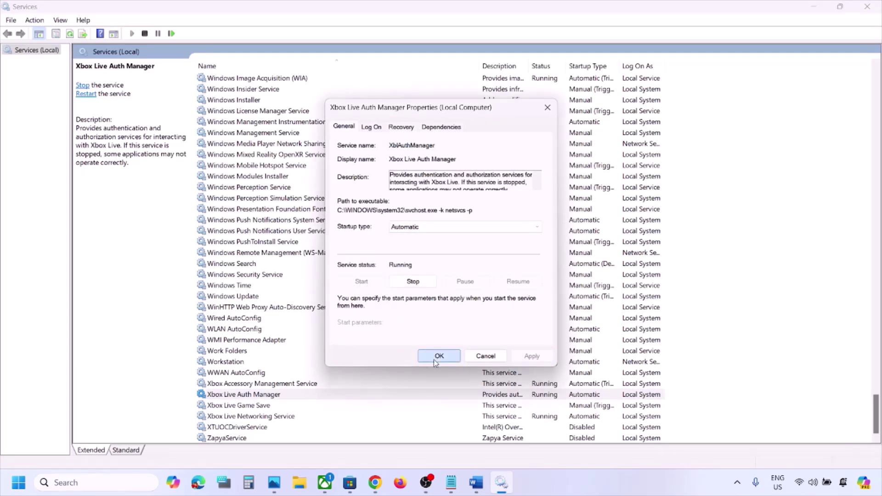
Switch Xbox Live Game Save to Automatic startup, apply it, and start the service.
{"action": "double_click", "coordinate": [253, 406]}
{"action": "left_click", "coordinate": [415, 227]}
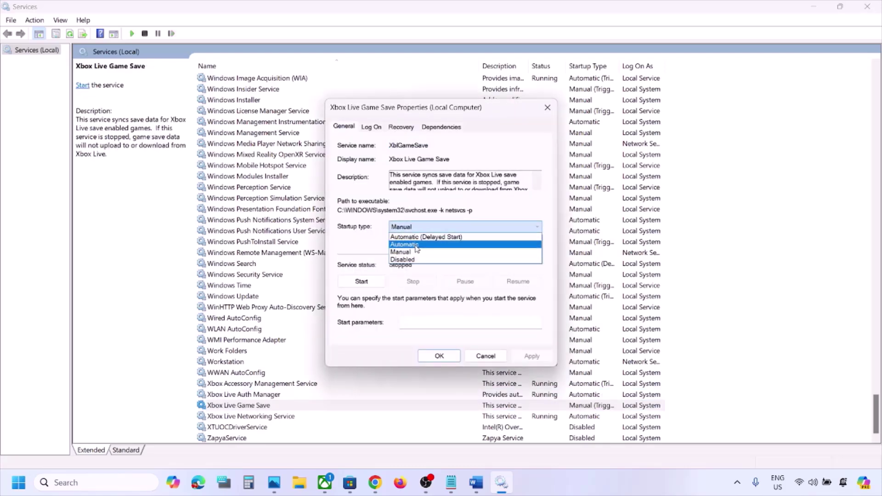
{"action": "left_click", "coordinate": [416, 246]}
{"action": "left_click", "coordinate": [532, 356]}
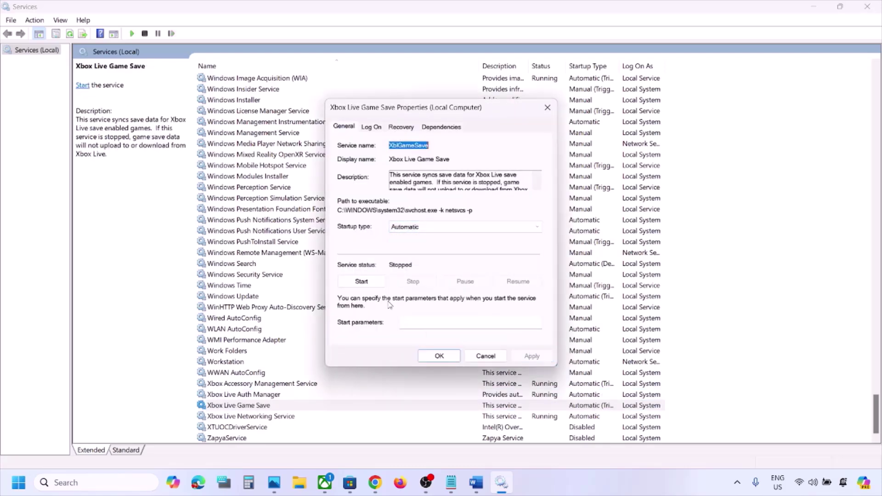
{"action": "left_click", "coordinate": [365, 282]}
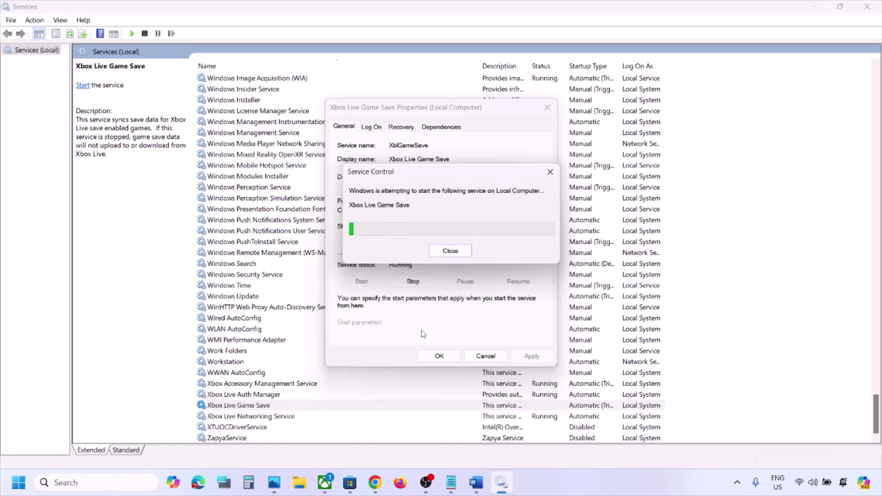
{"action": "left_click", "coordinate": [440, 356]}
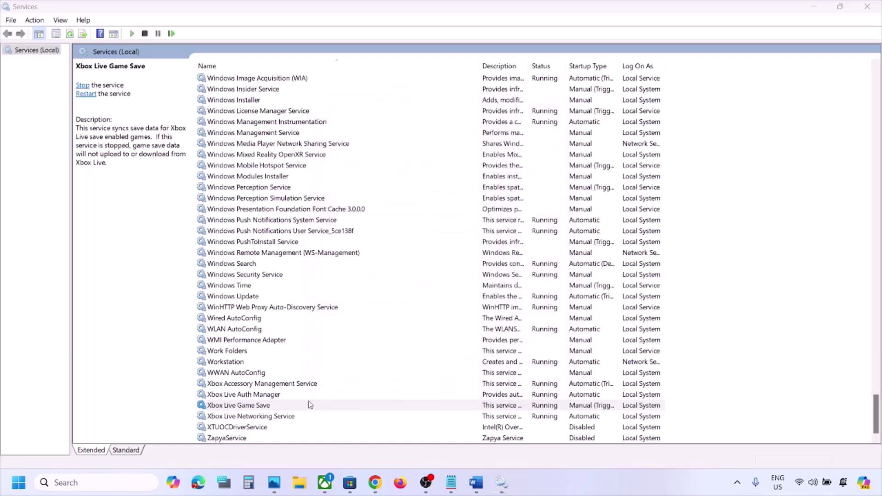
Set Xbox Live Networking Service and Windows Update to Automatic startup.
{"action": "double_click", "coordinate": [276, 418]}
{"action": "left_click", "coordinate": [448, 227]}
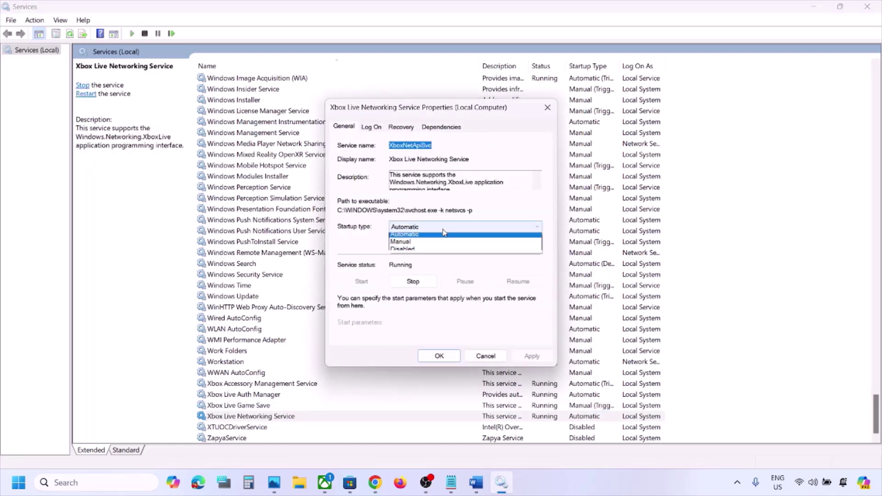
{"action": "left_click", "coordinate": [430, 248]}
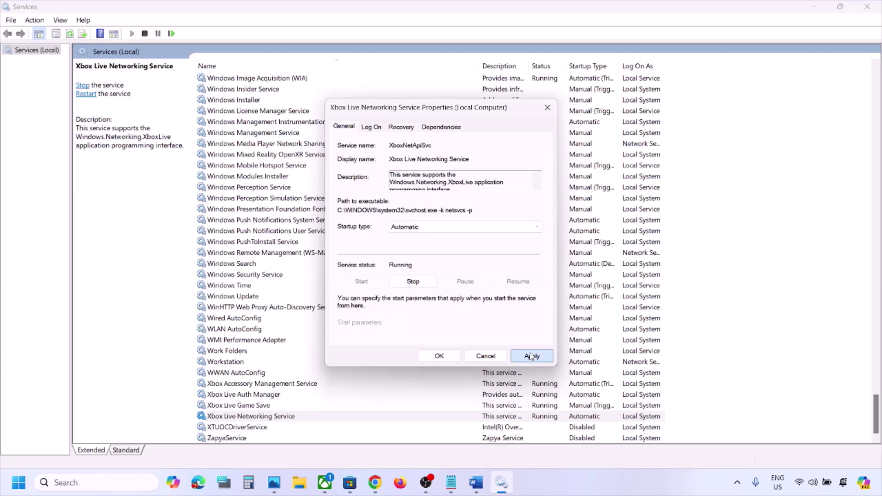
{"action": "left_click", "coordinate": [439, 355]}
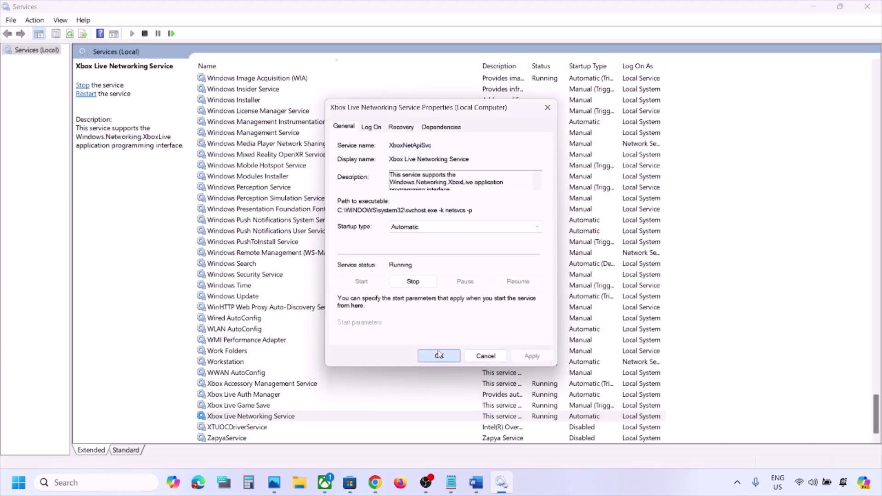
{"action": "left_click", "coordinate": [239, 297]}
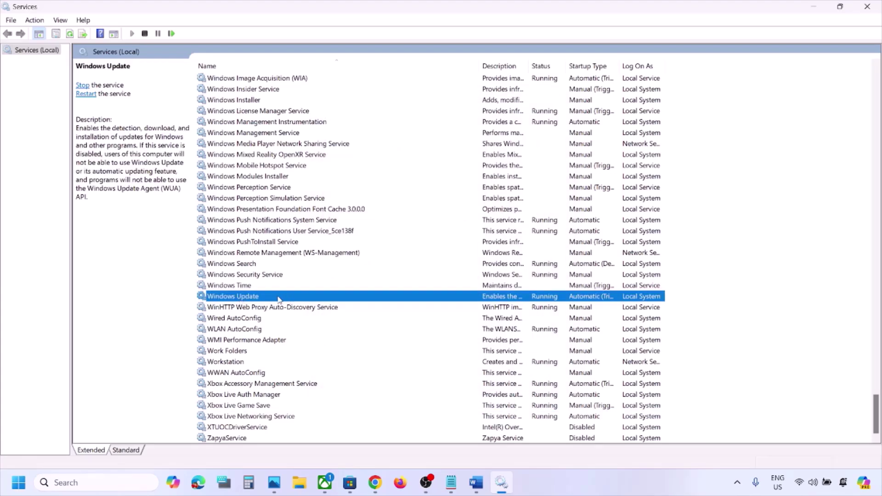
{"action": "double_click", "coordinate": [275, 298]}
{"action": "left_click", "coordinate": [416, 230]}
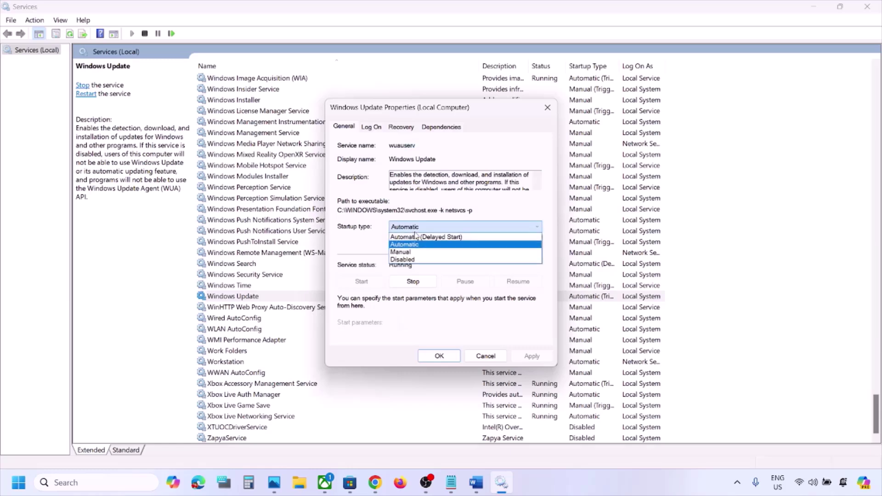
{"action": "left_click", "coordinate": [417, 246]}
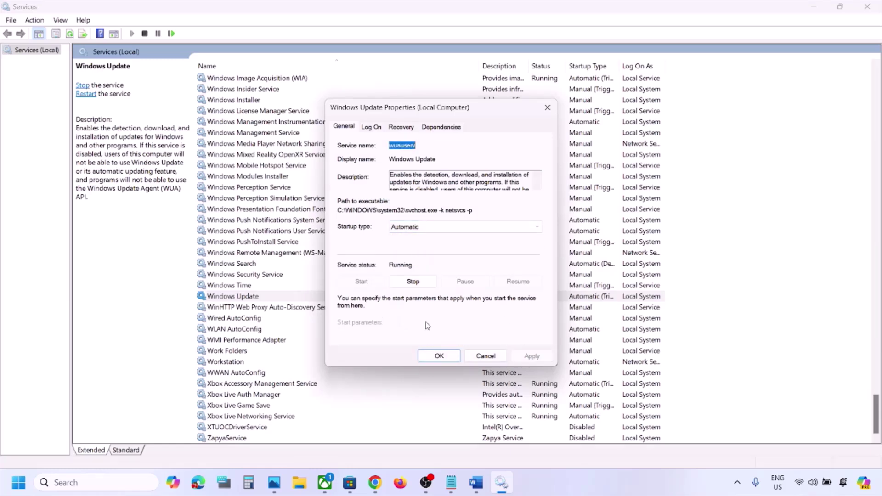
{"action": "left_click", "coordinate": [439, 356]}
Locate the two Gaming Services entries and restart each from its context menu.
{"action": "left_click", "coordinate": [317, 275]}
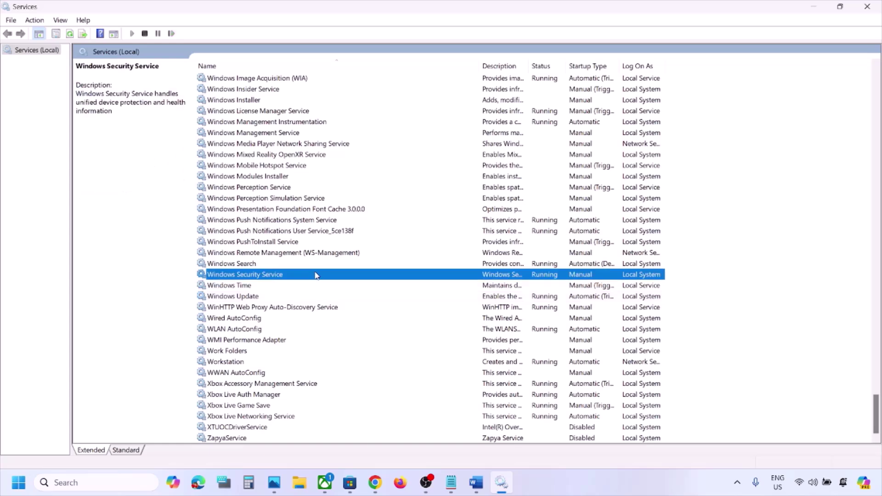
{"action": "key", "text": "g"}
{"action": "scroll", "coordinate": [316, 275], "scroll_direction": "up", "scroll_amount": 4}
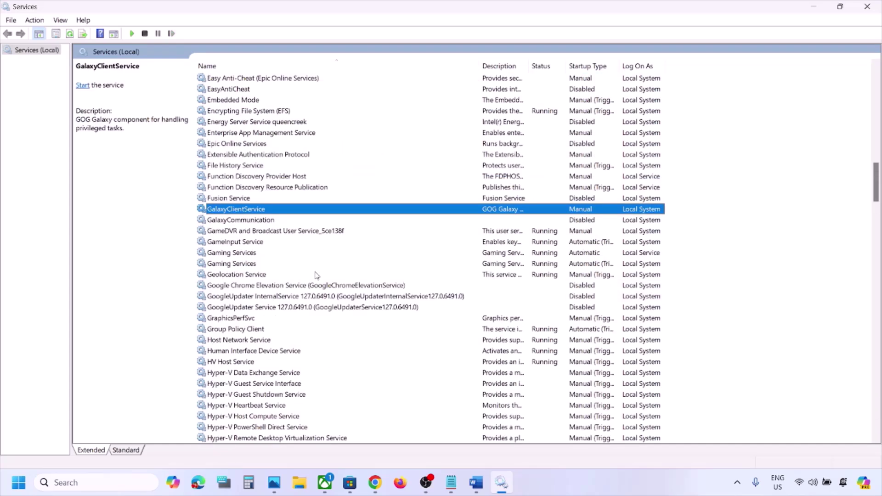
{"action": "left_click", "coordinate": [247, 244]}
{"action": "left_click", "coordinate": [244, 254]}
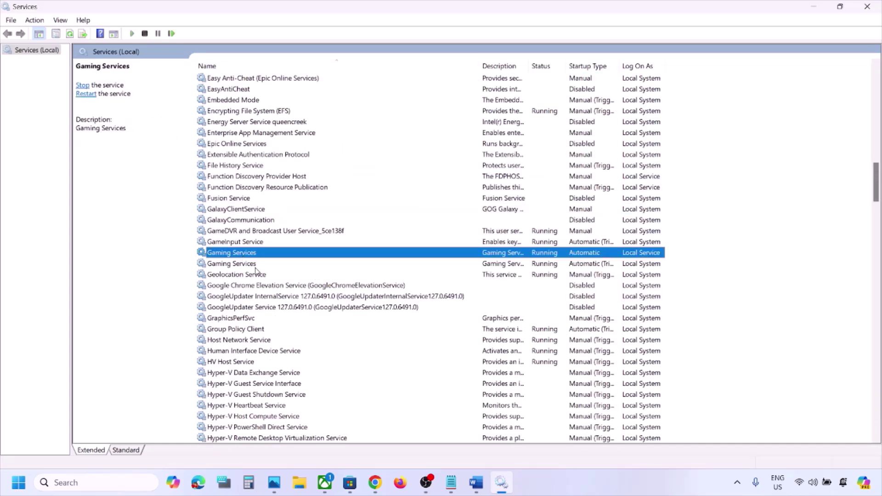
{"action": "double_click", "coordinate": [462, 256]}
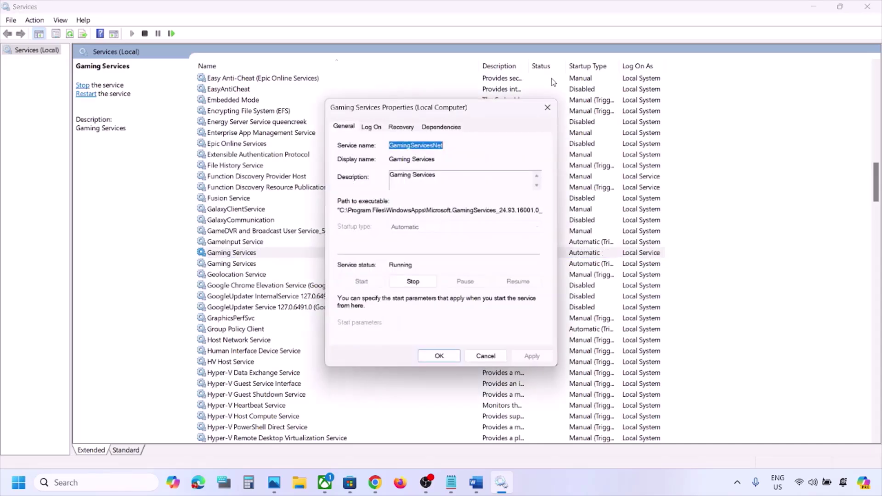
{"action": "left_click", "coordinate": [547, 107]}
{"action": "right_click", "coordinate": [480, 256]}
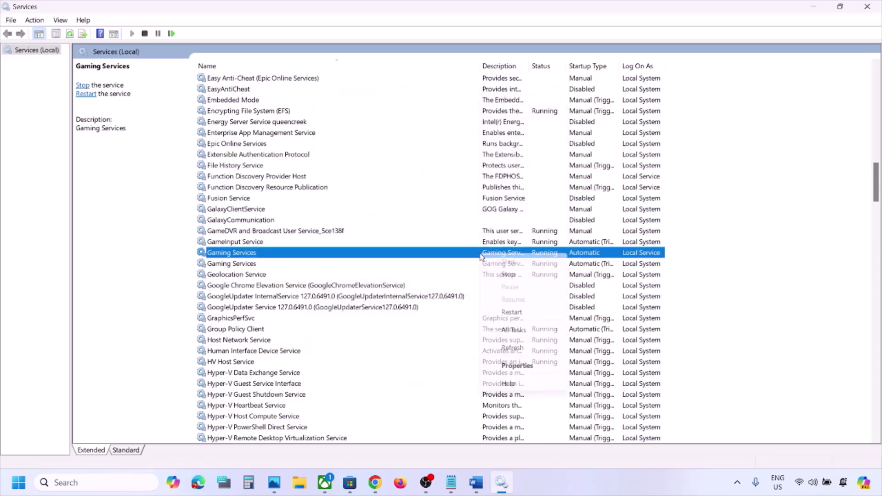
{"action": "left_click", "coordinate": [509, 312]}
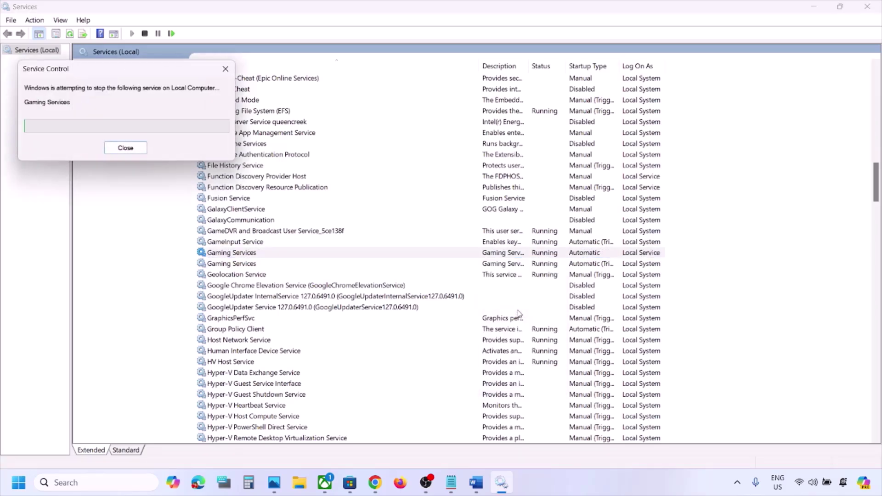
{"action": "right_click", "coordinate": [509, 269]}
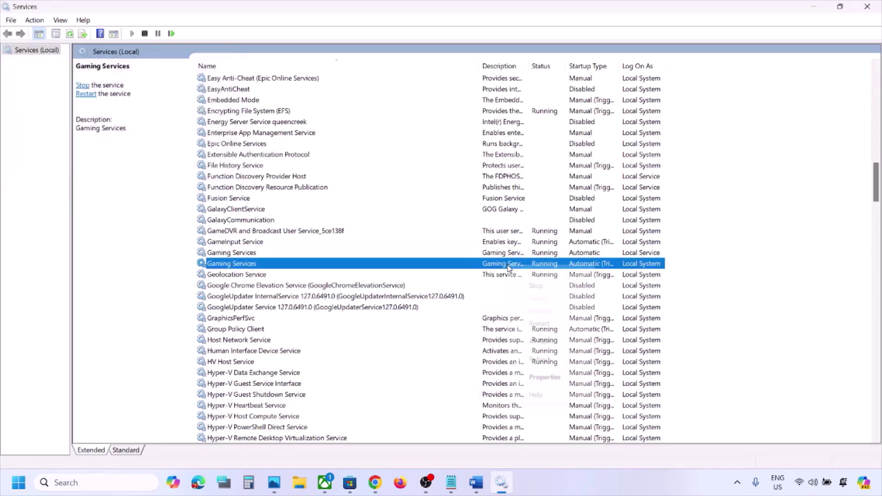
{"action": "left_click", "coordinate": [541, 321]}
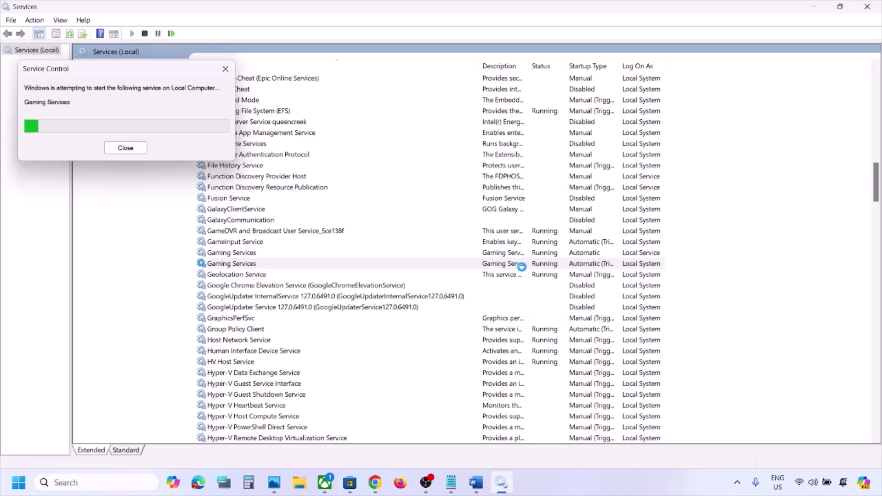
Stop both Gaming Services entries, then restart Gaming Services so both show Running.
{"action": "left_click", "coordinate": [504, 256]}
{"action": "right_click", "coordinate": [497, 257]}
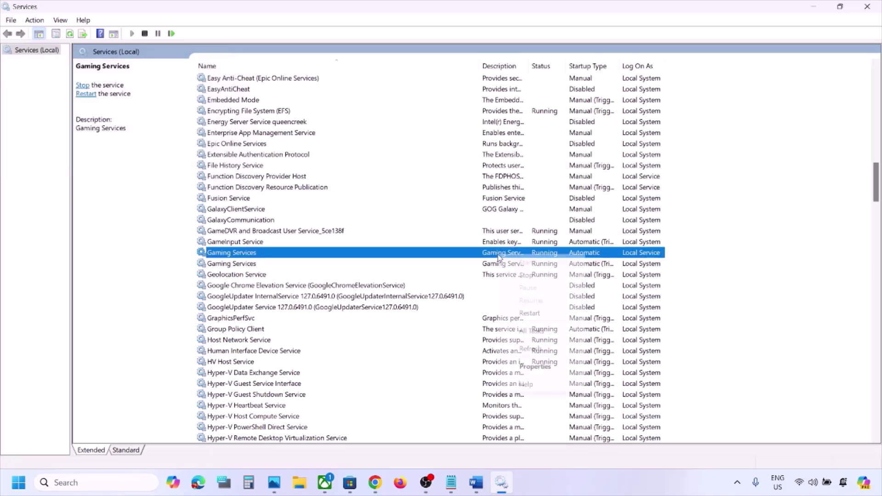
{"action": "left_click", "coordinate": [533, 278]}
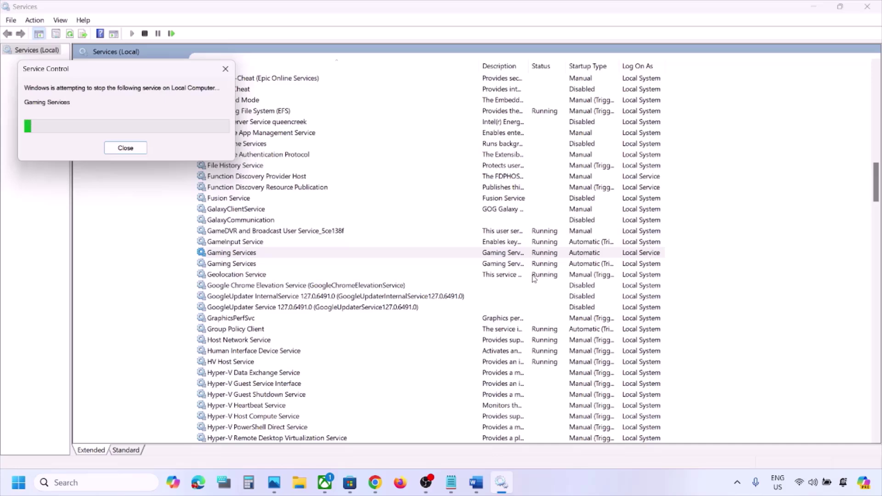
{"action": "right_click", "coordinate": [506, 264]}
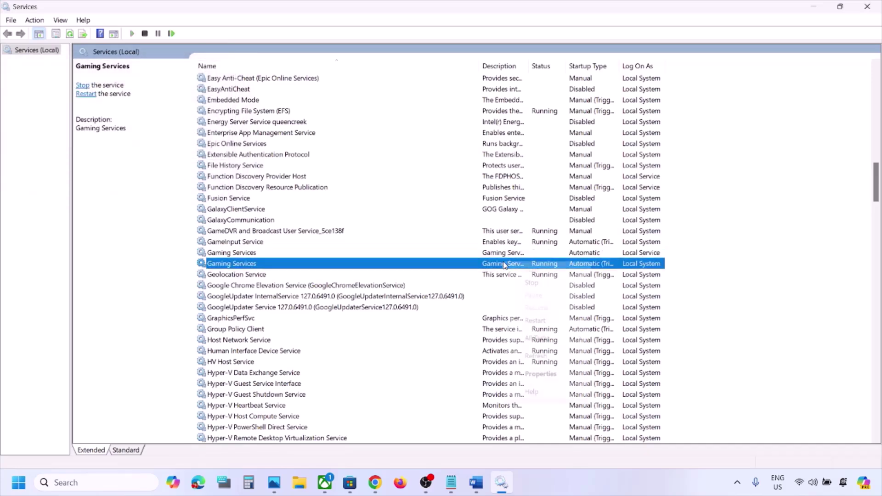
{"action": "left_click", "coordinate": [532, 283]}
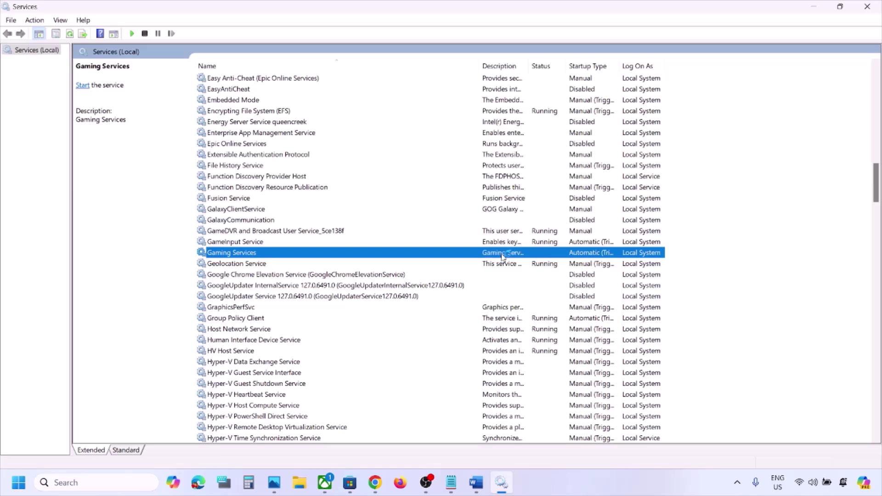
{"action": "right_click", "coordinate": [503, 255]}
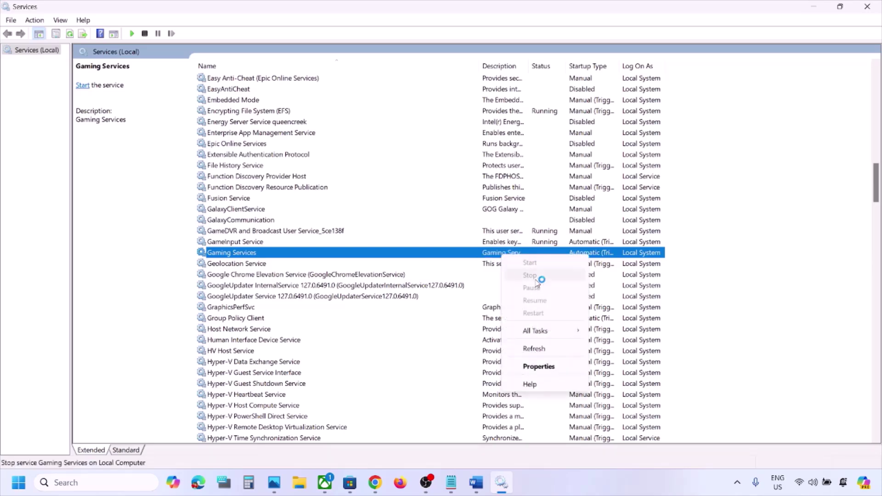
{"action": "right_click", "coordinate": [498, 257]}
{"action": "left_click", "coordinate": [529, 314]}
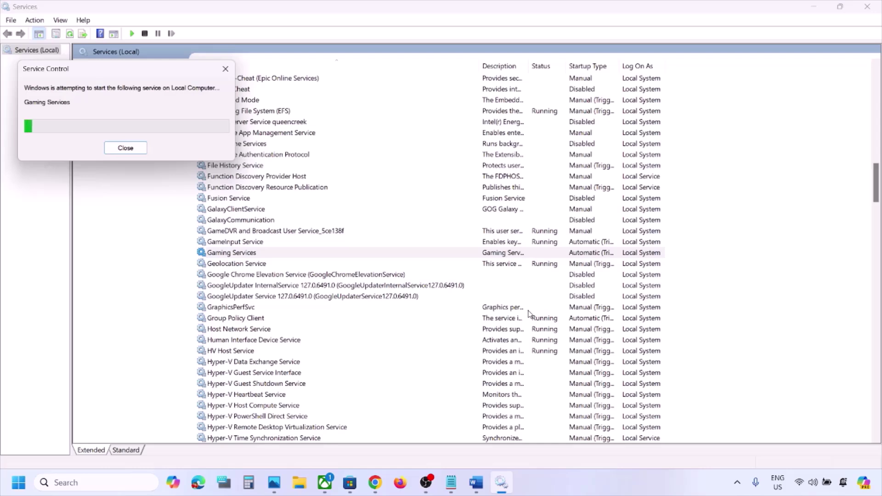
{"action": "left_click", "coordinate": [509, 264]}
{"action": "left_click", "coordinate": [509, 257]}
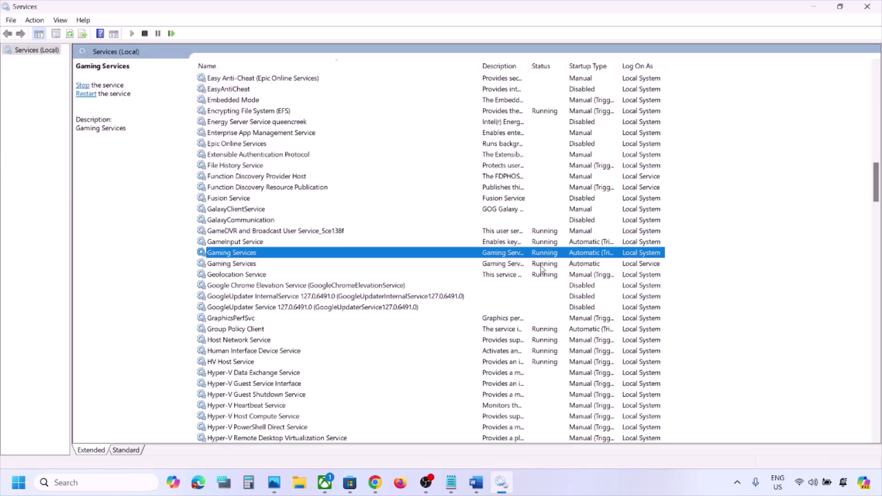
Give Microsoft Store Install Service Automatic startup, applying and confirming the change.
{"action": "left_click", "coordinate": [502, 198]}
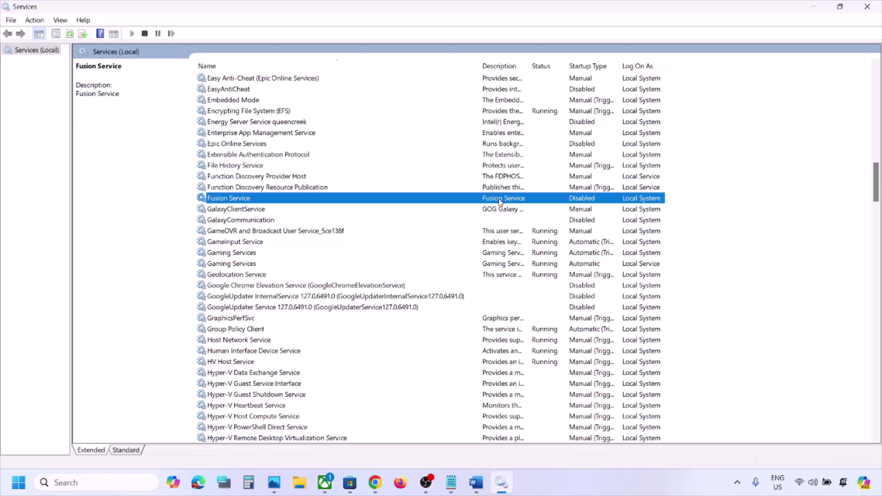
{"action": "key", "text": "m"}
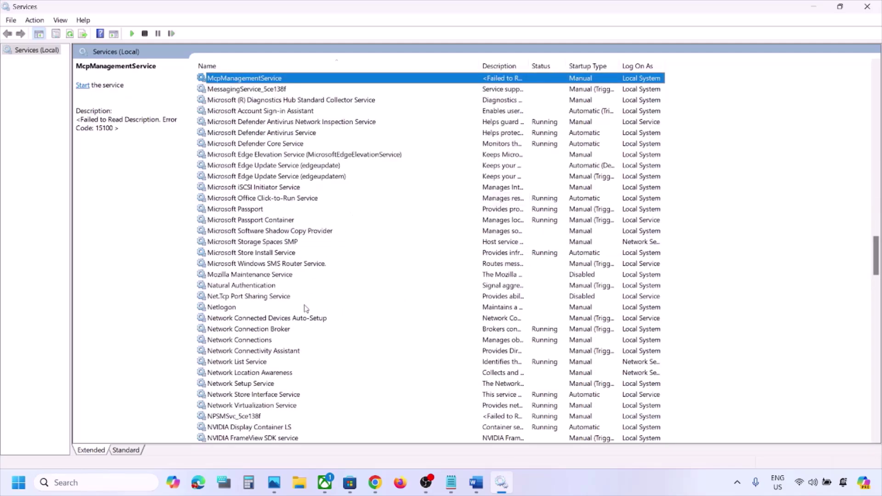
{"action": "left_click", "coordinate": [269, 254]}
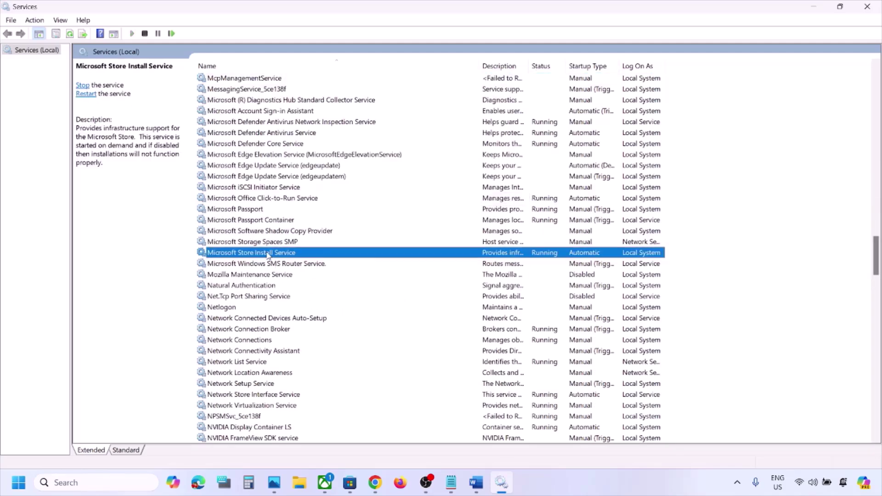
{"action": "double_click", "coordinate": [316, 256]}
{"action": "left_click", "coordinate": [423, 227]}
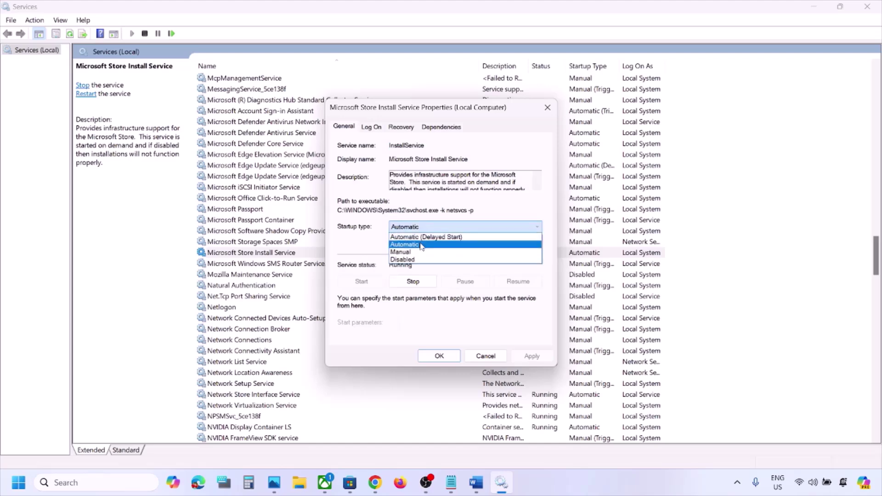
{"action": "left_click", "coordinate": [421, 245]}
{"action": "left_click", "coordinate": [530, 357]}
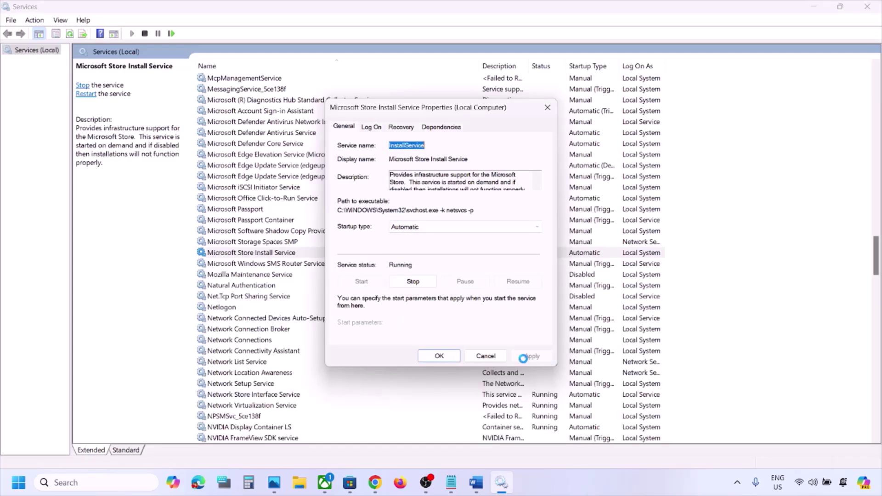
{"action": "left_click", "coordinate": [439, 356]}
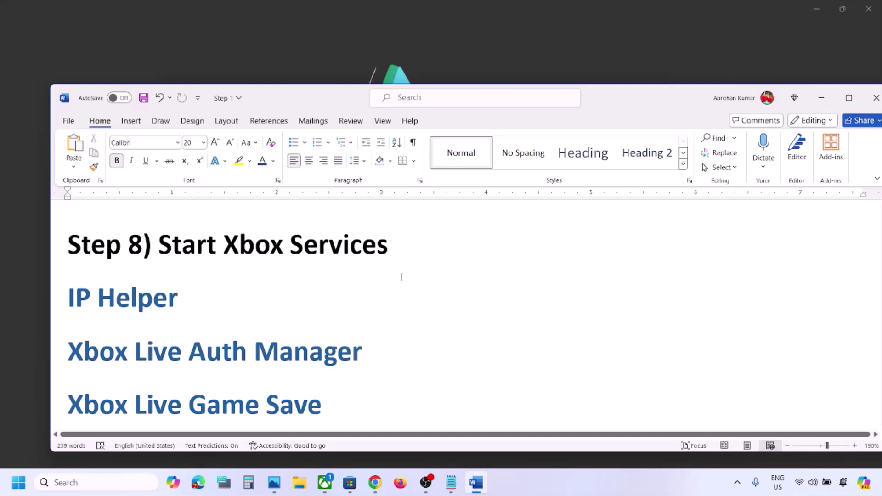
{"action": "scroll", "coordinate": [402, 277], "scroll_direction": "down", "scroll_amount": 5}
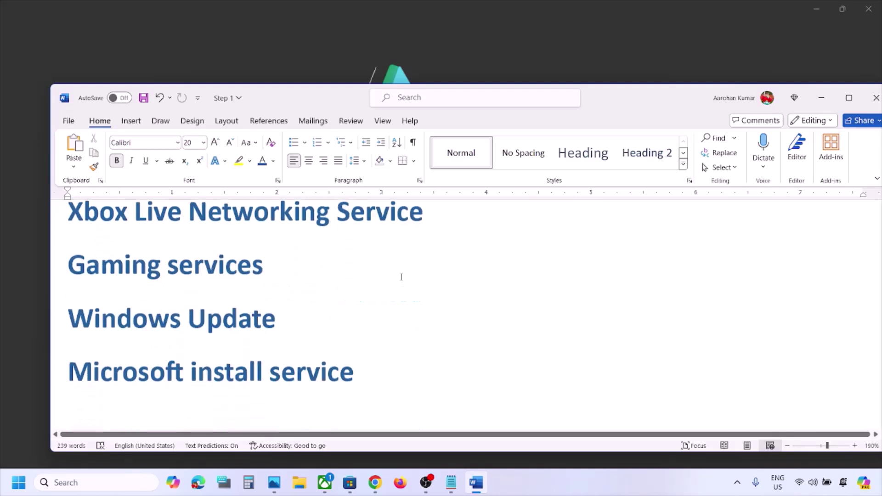
{"action": "scroll", "coordinate": [401, 277], "scroll_direction": "down", "scroll_amount": 5}
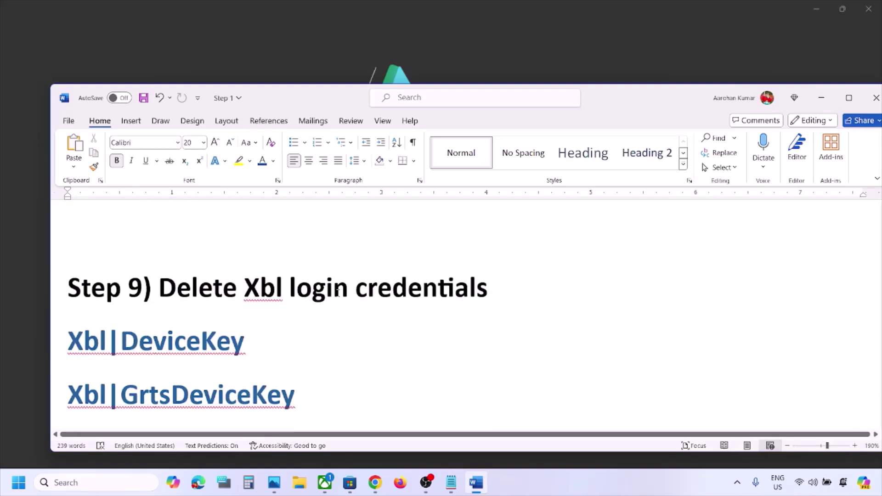
Highlight 'login credentials' in Step 9 and launch Credential Manager via a 'credential' search.
{"action": "scroll", "coordinate": [338, 293], "scroll_direction": "down", "scroll_amount": 1}
{"action": "left_click_drag", "start_coordinate": [303, 262], "coordinate": [506, 265]}
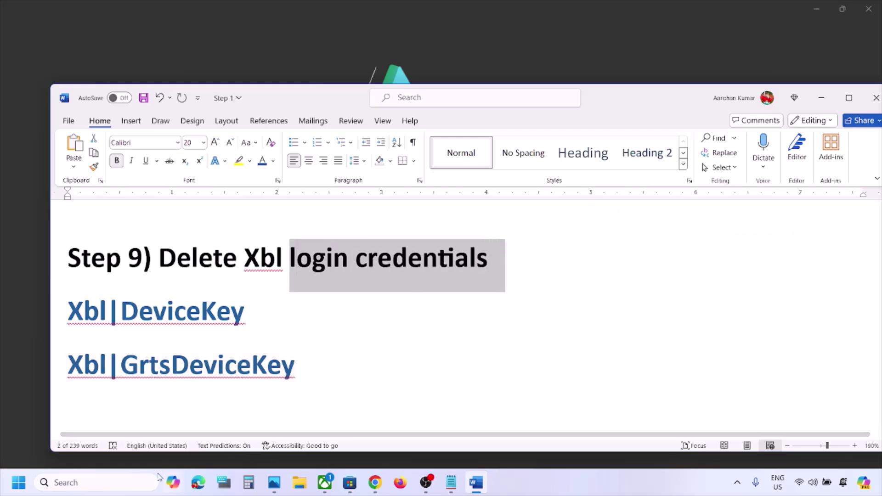
{"action": "left_click", "coordinate": [111, 484]}
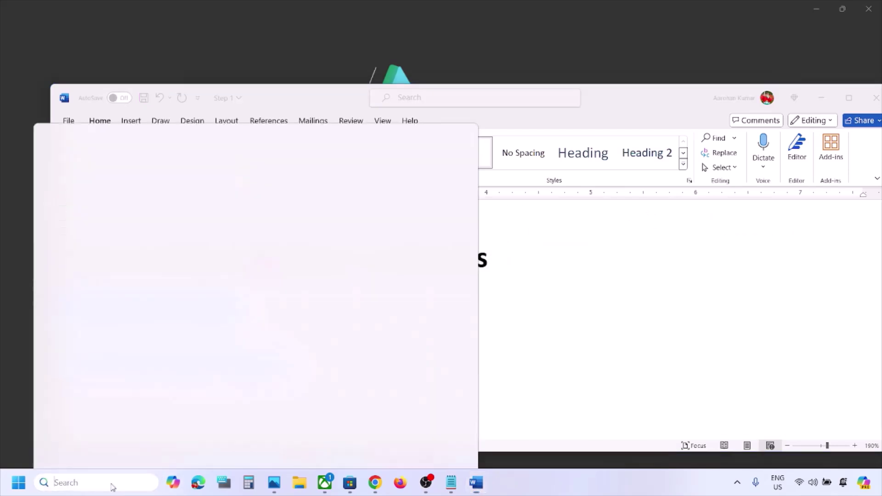
{"action": "type", "text": "credential"}
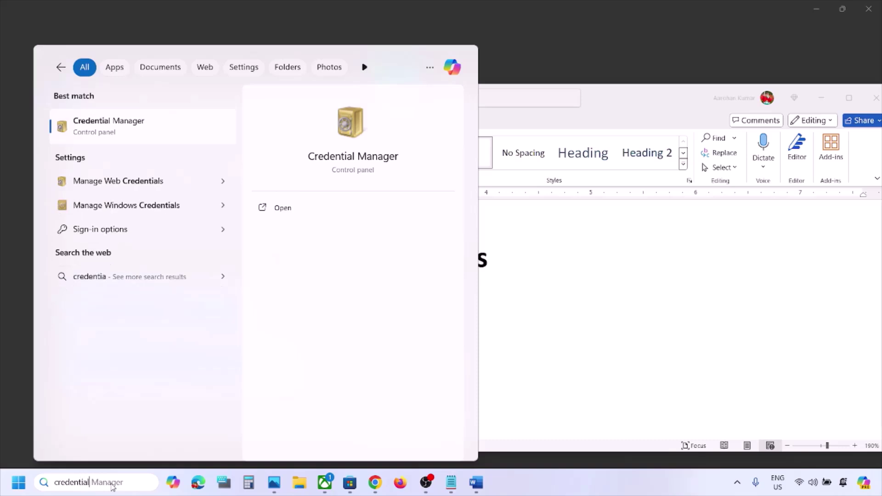
{"action": "left_click", "coordinate": [125, 134]}
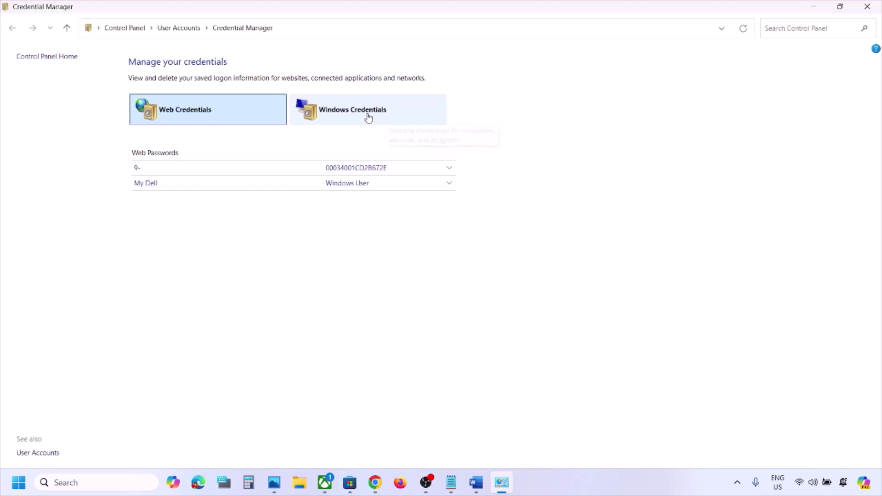
Show the saved Windows Credentials and scroll to the bottom of the list.
{"action": "left_click", "coordinate": [368, 118]}
{"action": "scroll", "coordinate": [259, 309], "scroll_direction": "down", "scroll_amount": 20}
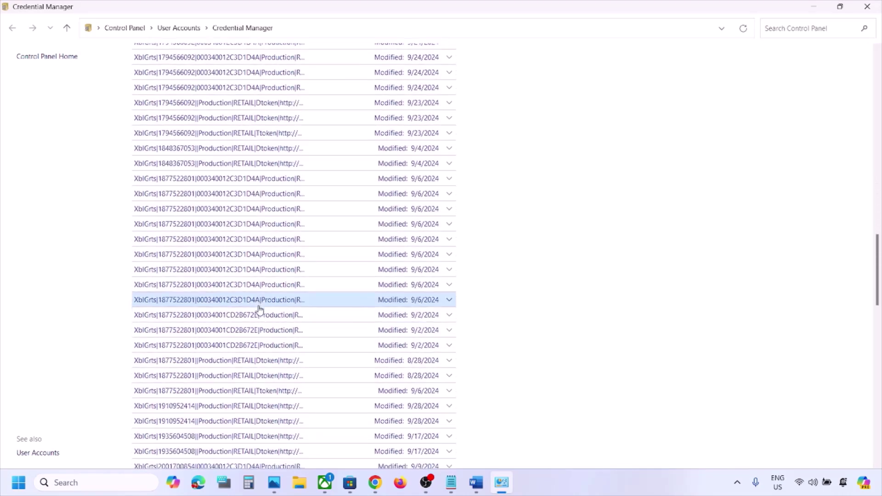
{"action": "scroll", "coordinate": [259, 309], "scroll_direction": "down", "scroll_amount": 15}
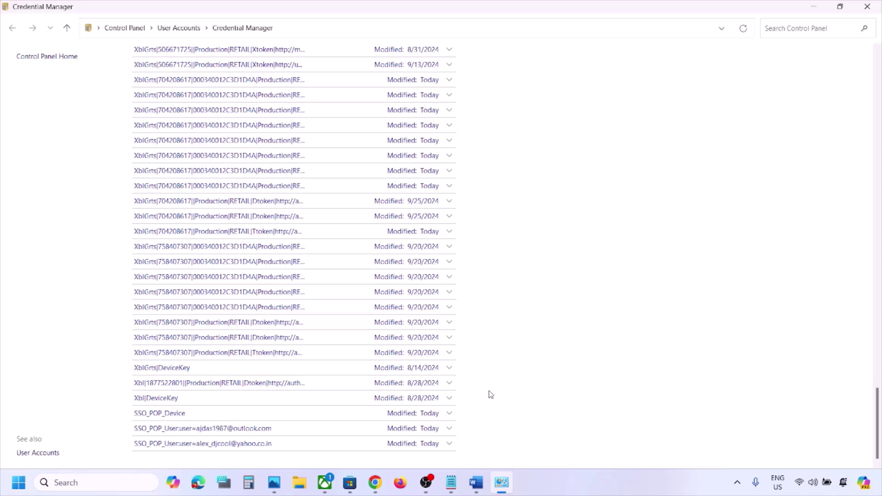
Check the Xbl|DeviceKey and XblGrts|DeviceKey names in the Word notes, then return to Credential Manager.
{"action": "left_click", "coordinate": [476, 483]}
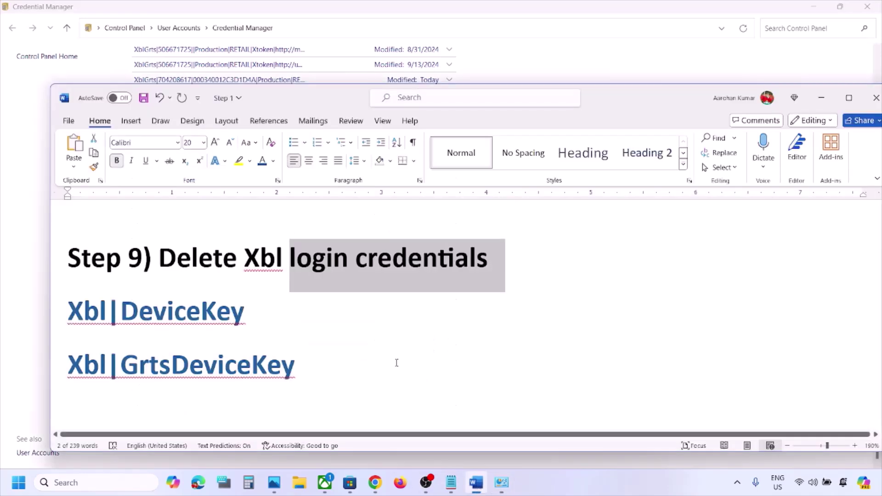
{"action": "left_click_drag", "start_coordinate": [246, 313], "coordinate": [69, 314]}
{"action": "left_click_drag", "start_coordinate": [68, 366], "coordinate": [297, 366]}
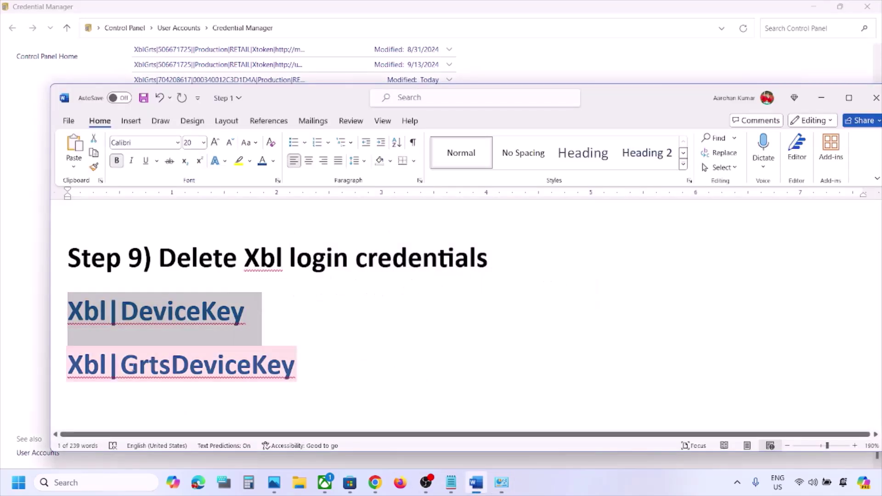
{"action": "left_click_drag", "start_coordinate": [69, 367], "coordinate": [296, 364]}
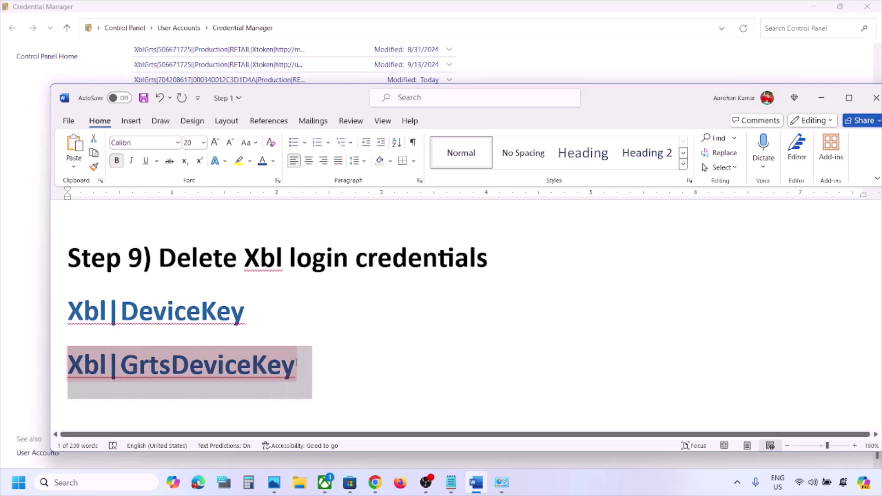
{"action": "left_click_drag", "start_coordinate": [81, 317], "coordinate": [297, 363]}
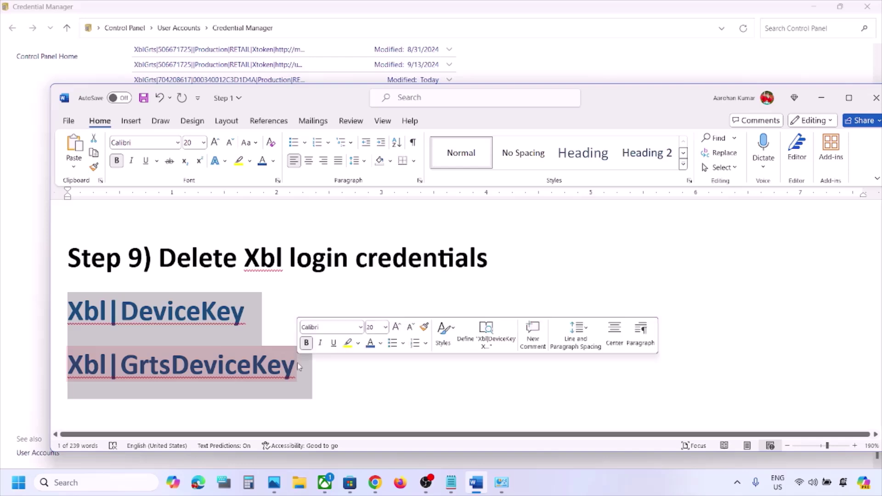
{"action": "left_click", "coordinate": [13, 316]}
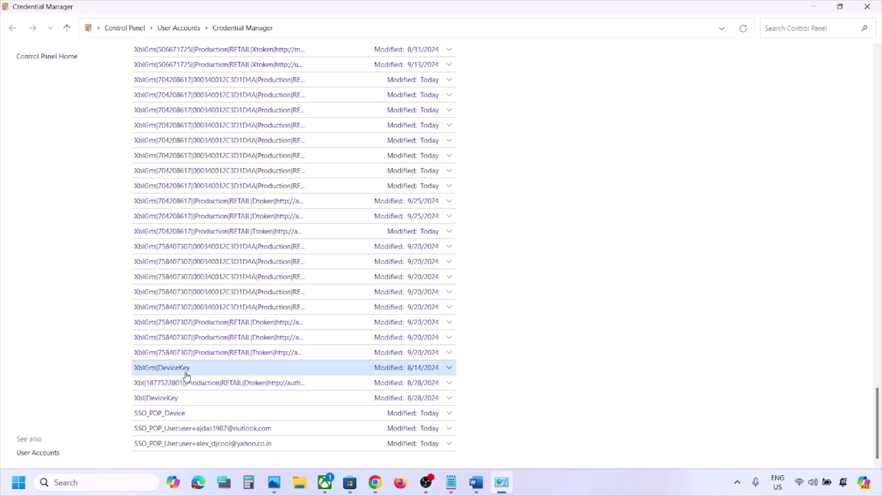
Remove the XblGrts|DeviceKey generic credential and confirm the deletion.
{"action": "left_click", "coordinate": [449, 367]}
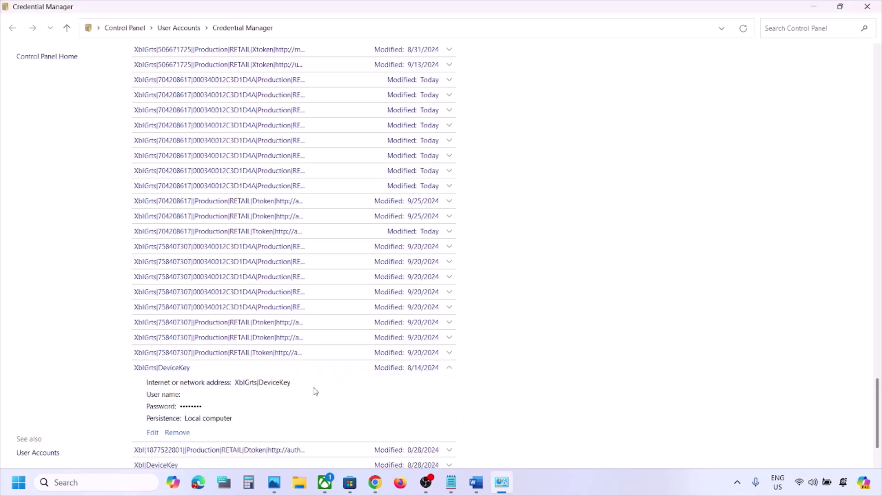
{"action": "left_click", "coordinate": [177, 433]}
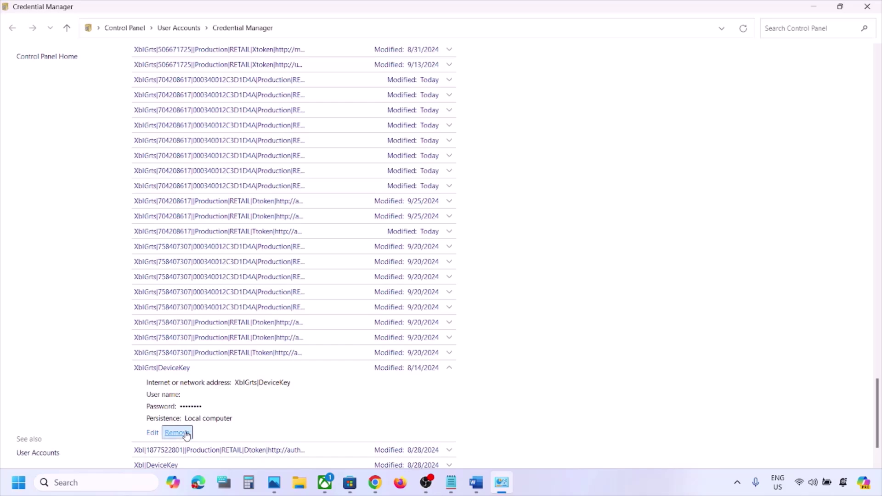
{"action": "left_click", "coordinate": [498, 259]}
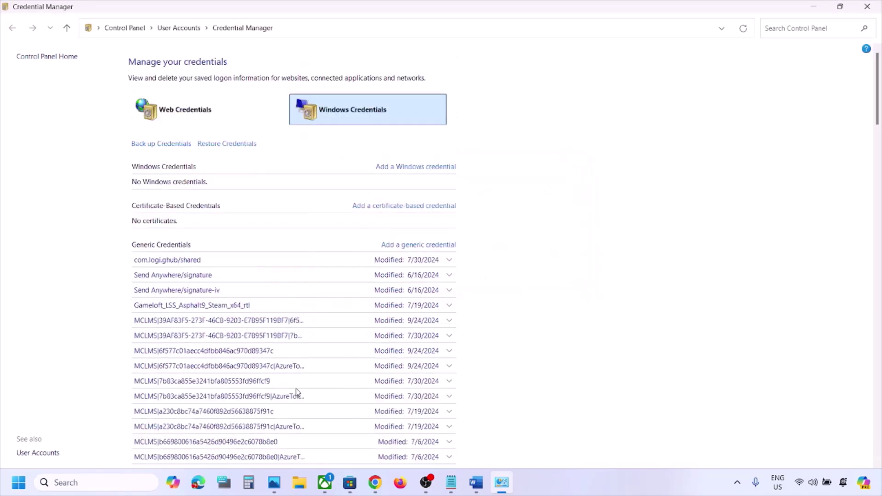
Remove the Xbl|DeviceKey generic credential and confirm the deletion.
{"action": "scroll", "coordinate": [296, 393], "scroll_direction": "down", "scroll_amount": 20}
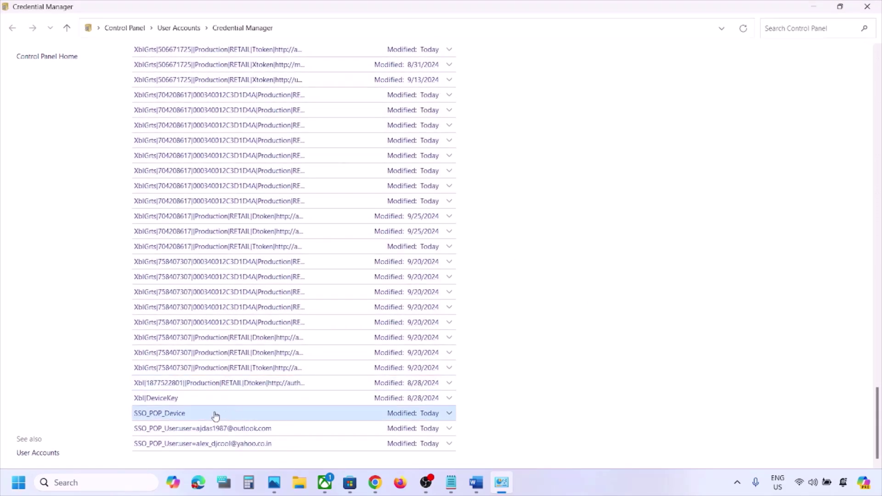
{"action": "left_click", "coordinate": [164, 400]}
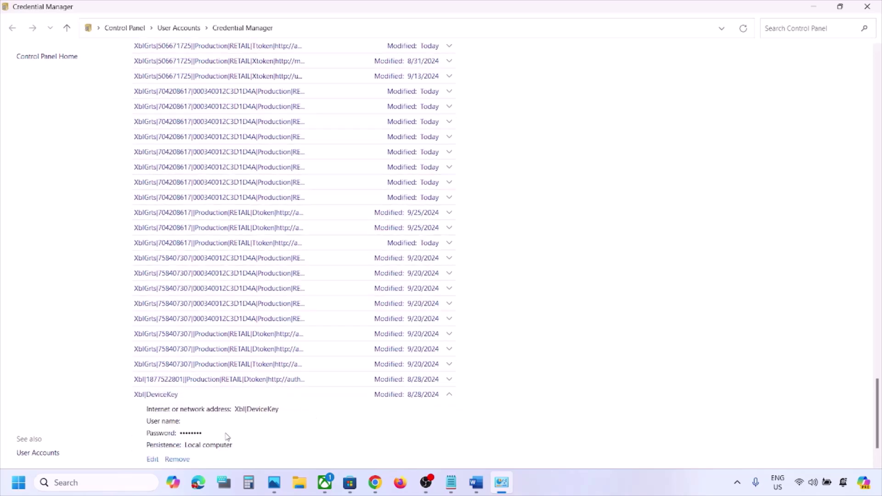
{"action": "scroll", "coordinate": [216, 437], "scroll_direction": "down", "scroll_amount": 2}
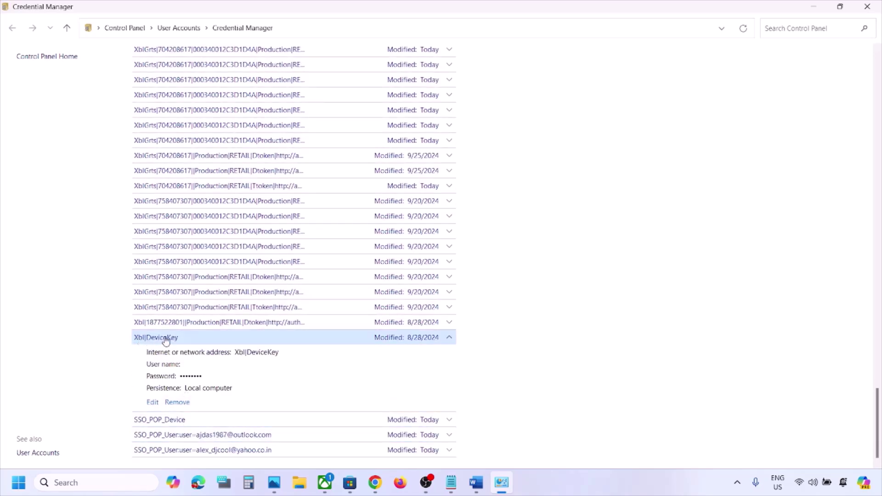
{"action": "left_click", "coordinate": [177, 402]}
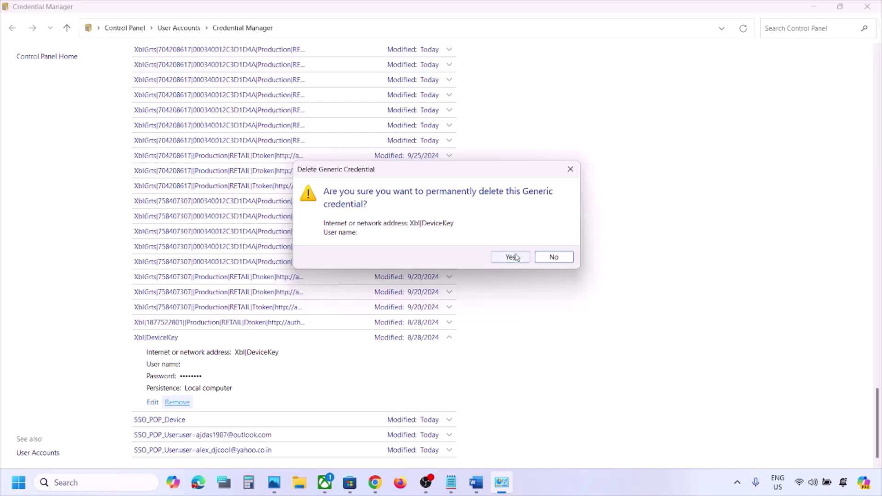
{"action": "left_click", "coordinate": [512, 257]}
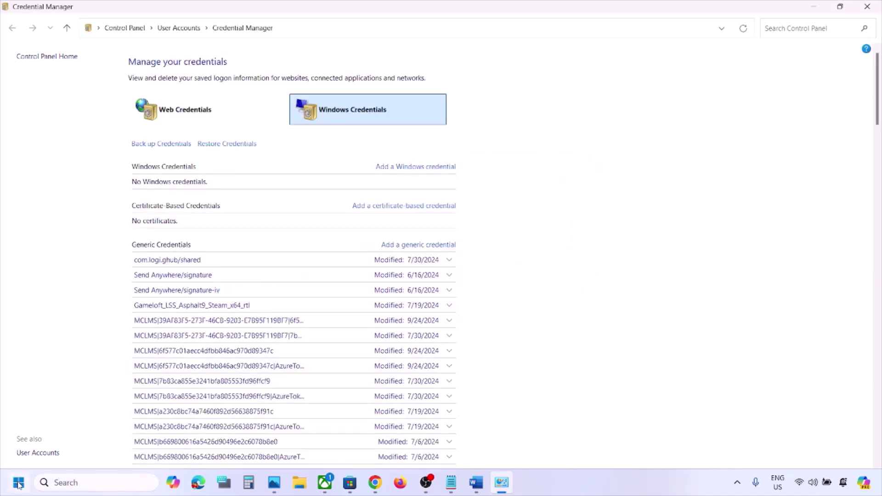
{"action": "left_click", "coordinate": [19, 483]}
Dismiss the Start menu, review Step 10 on clearing TokenBroker in Word, and open File Explorer.
{"action": "left_click", "coordinate": [335, 444]}
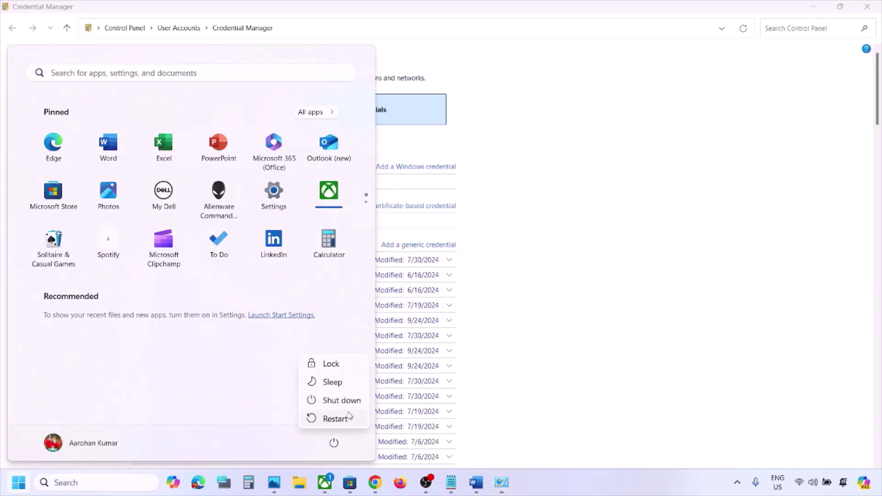
{"action": "left_click", "coordinate": [475, 482]}
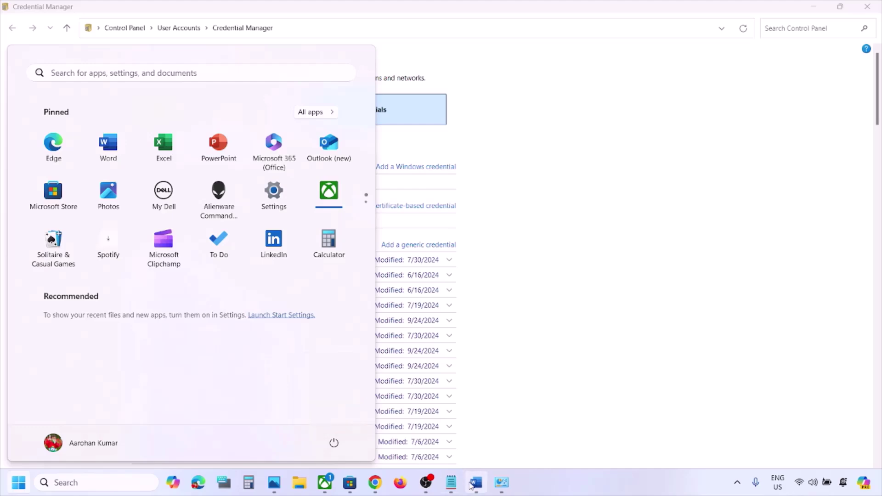
{"action": "left_click", "coordinate": [473, 485]}
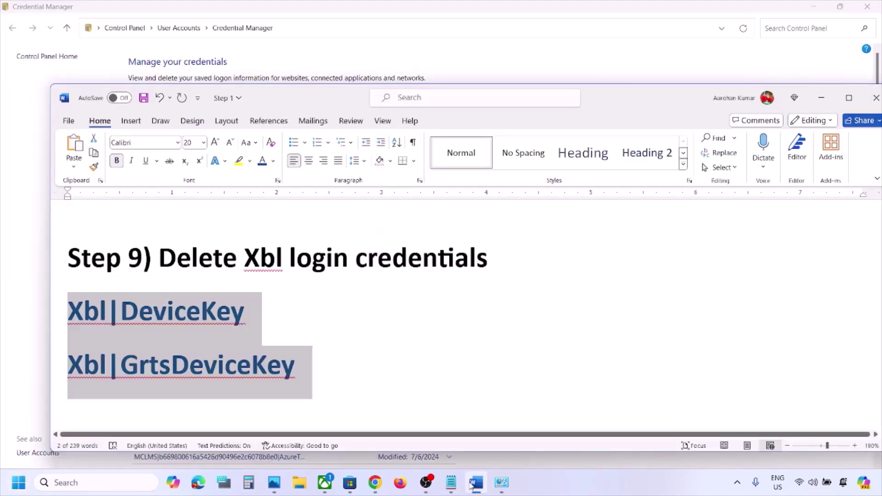
{"action": "left_click", "coordinate": [361, 319]}
{"action": "scroll", "coordinate": [360, 316], "scroll_direction": "down", "scroll_amount": 5}
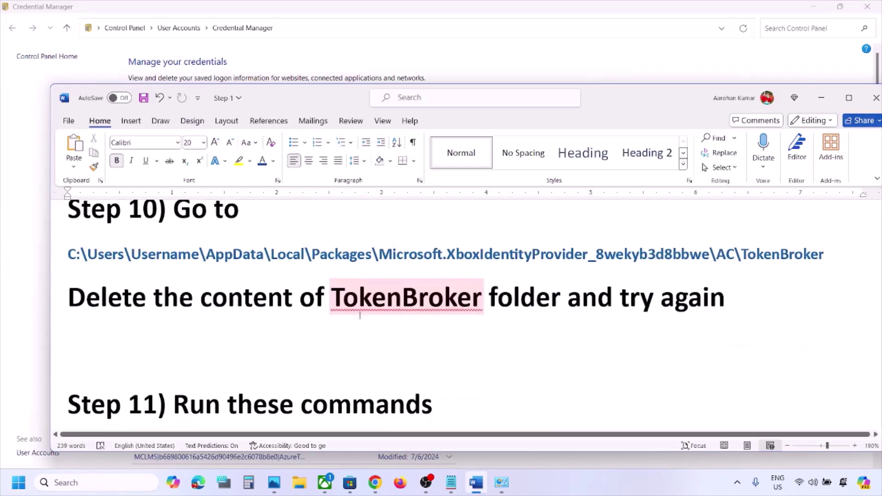
{"action": "scroll", "coordinate": [360, 317], "scroll_direction": "up", "scroll_amount": 2}
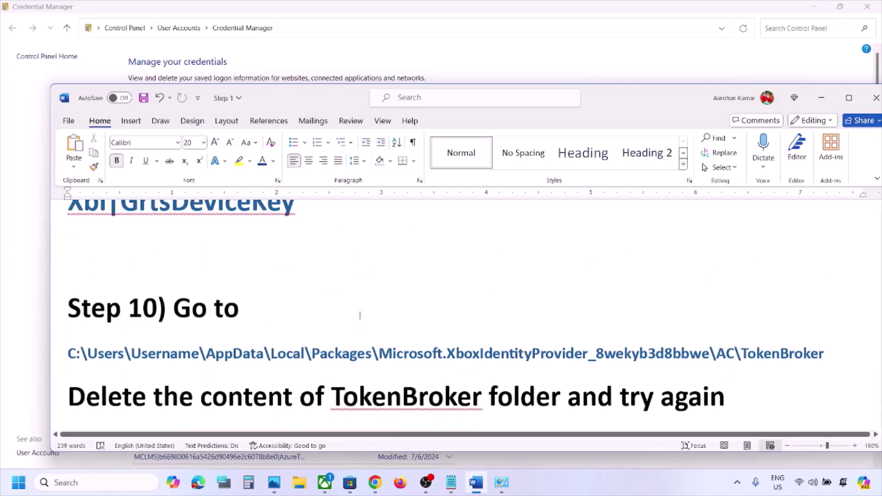
{"action": "left_click", "coordinate": [299, 482]}
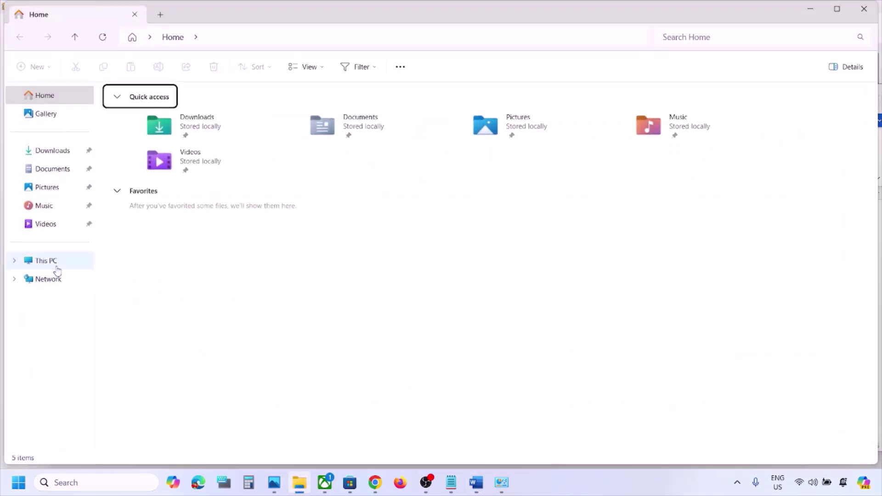
Browse This PC > OS (C:) > Users and open the user's profile folder.
{"action": "left_click", "coordinate": [56, 267]}
{"action": "double_click", "coordinate": [285, 115]}
{"action": "scroll", "coordinate": [221, 260], "scroll_direction": "down", "scroll_amount": 2}
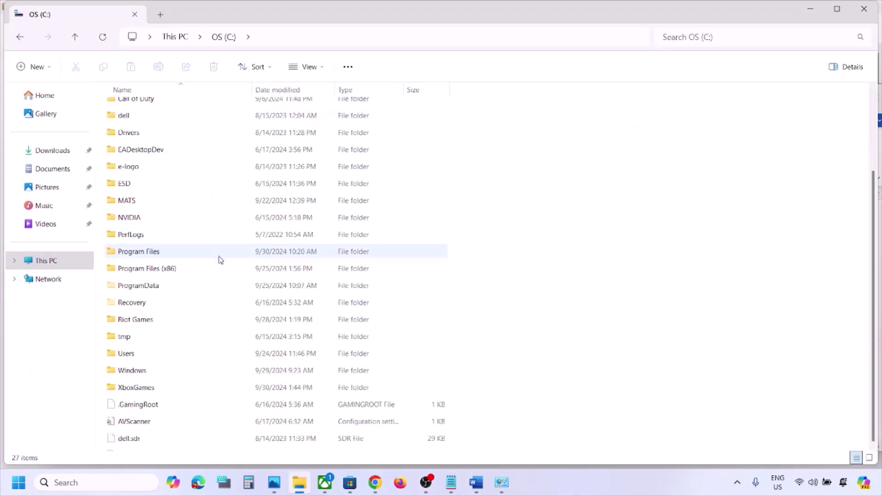
{"action": "scroll", "coordinate": [207, 271], "scroll_direction": "down", "scroll_amount": 1}
{"action": "double_click", "coordinate": [142, 349]}
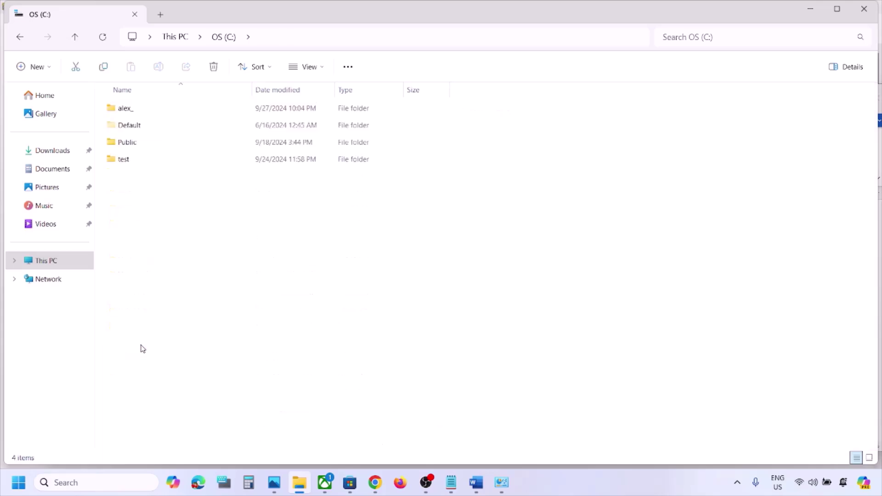
{"action": "left_click", "coordinate": [135, 161]}
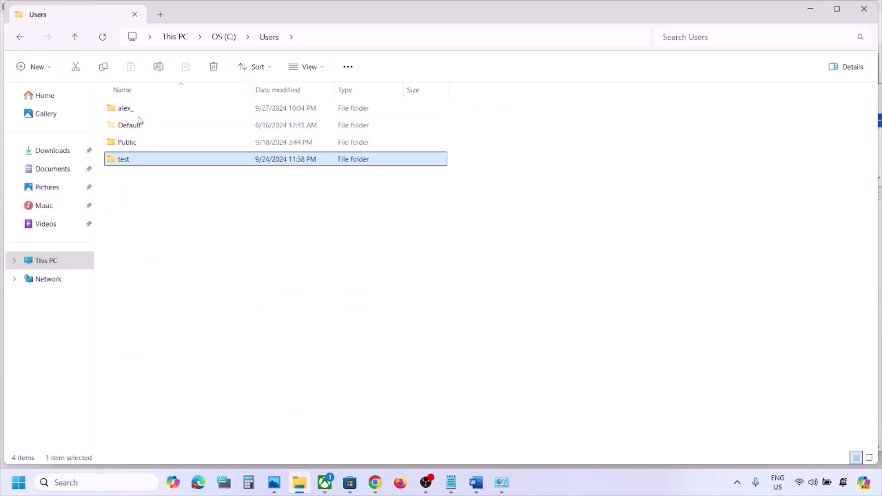
{"action": "left_click", "coordinate": [162, 113]}
{"action": "double_click", "coordinate": [162, 112]}
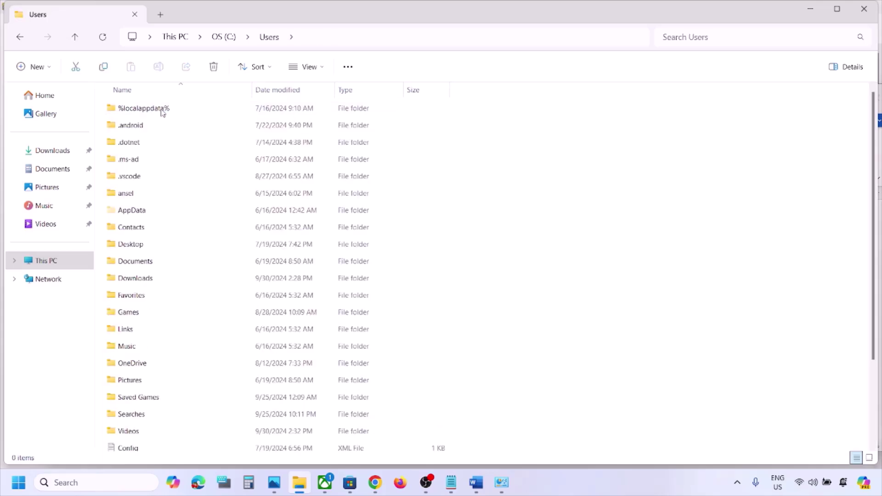
Make hidden items visible, then open AppData\Local and select the Packages folder.
{"action": "left_click", "coordinate": [158, 209]}
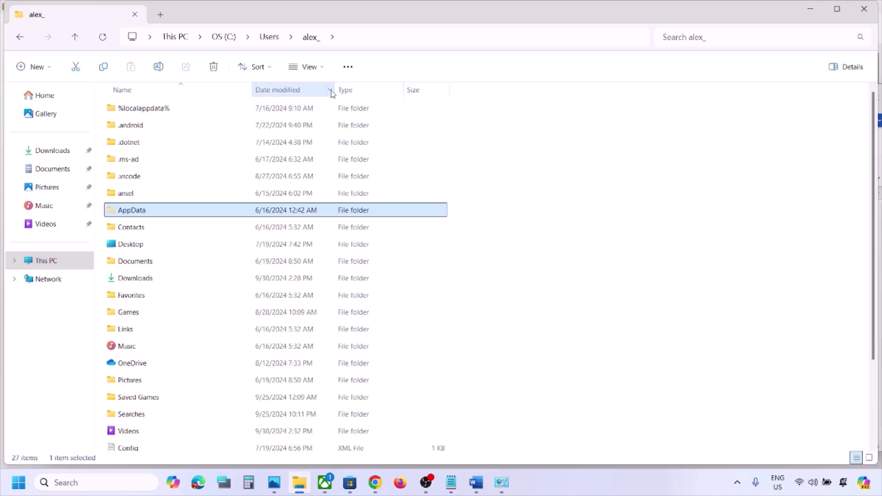
{"action": "left_click", "coordinate": [324, 68]}
{"action": "mouse_move", "coordinate": [318, 280]}
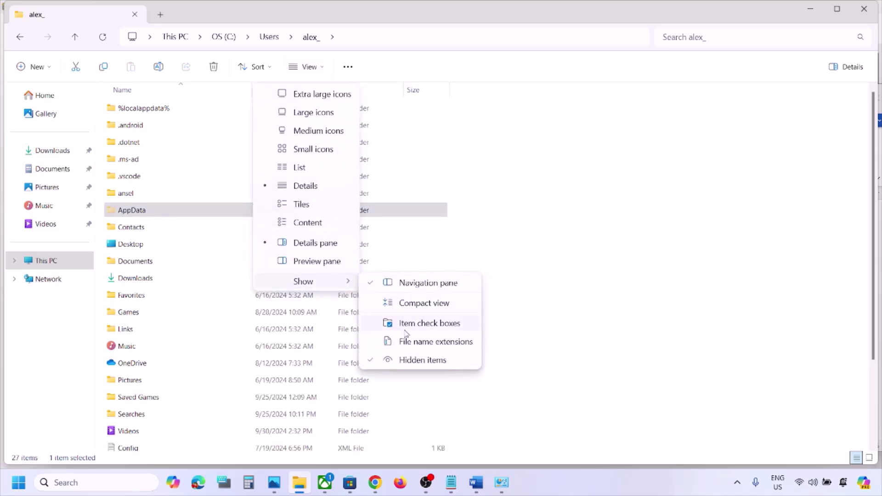
{"action": "left_click", "coordinate": [178, 210]}
{"action": "double_click", "coordinate": [178, 210]}
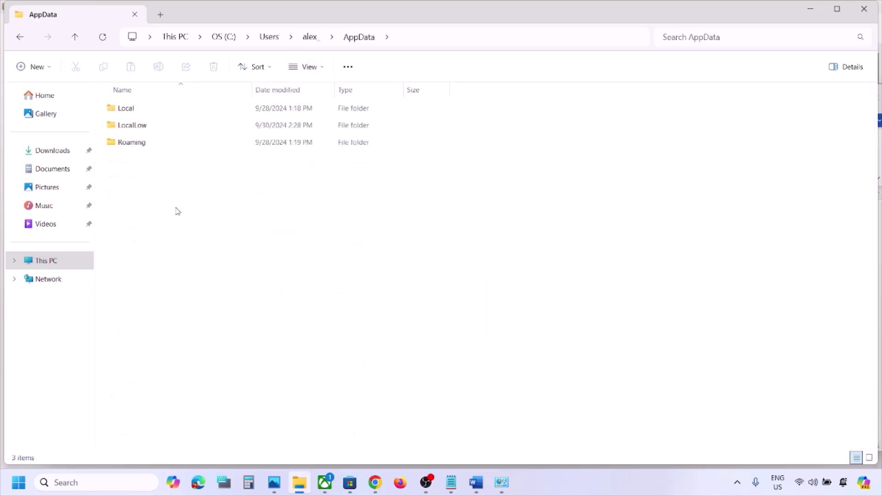
{"action": "double_click", "coordinate": [130, 110]}
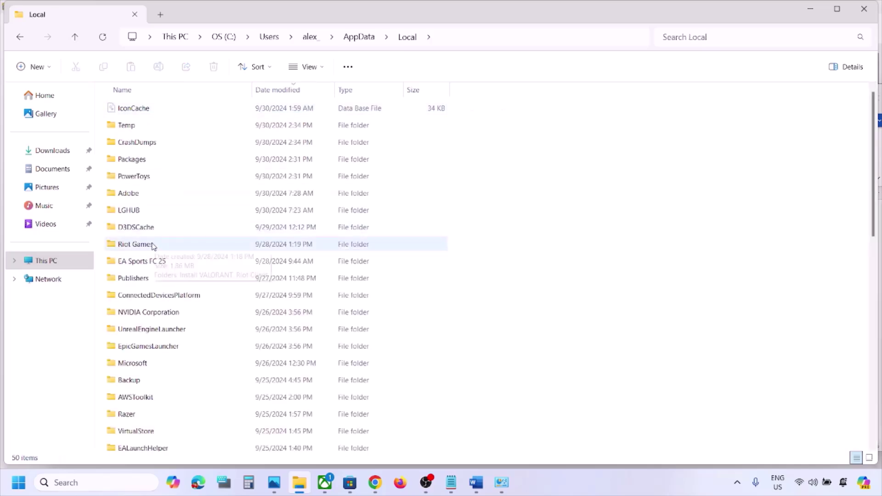
{"action": "left_click_drag", "start_coordinate": [154, 159], "coordinate": [183, 162]}
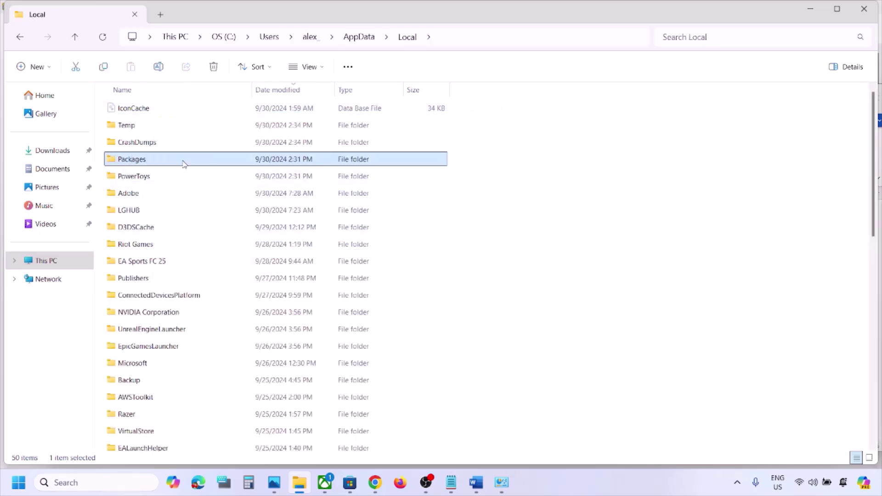
Open Packages\Microsoft.XboxIdentityProvider_8wekyb3d8bbwe\AC and select its TokenBroker folder.
{"action": "double_click", "coordinate": [183, 161]}
{"action": "scroll", "coordinate": [208, 230], "scroll_direction": "down", "scroll_amount": 4}
{"action": "scroll", "coordinate": [208, 254], "scroll_direction": "down", "scroll_amount": 15}
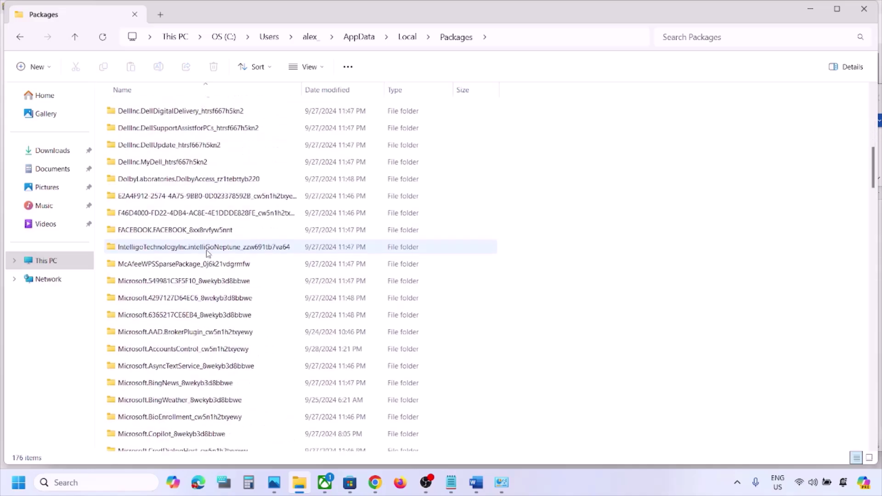
{"action": "scroll", "coordinate": [206, 253], "scroll_direction": "down", "scroll_amount": 4}
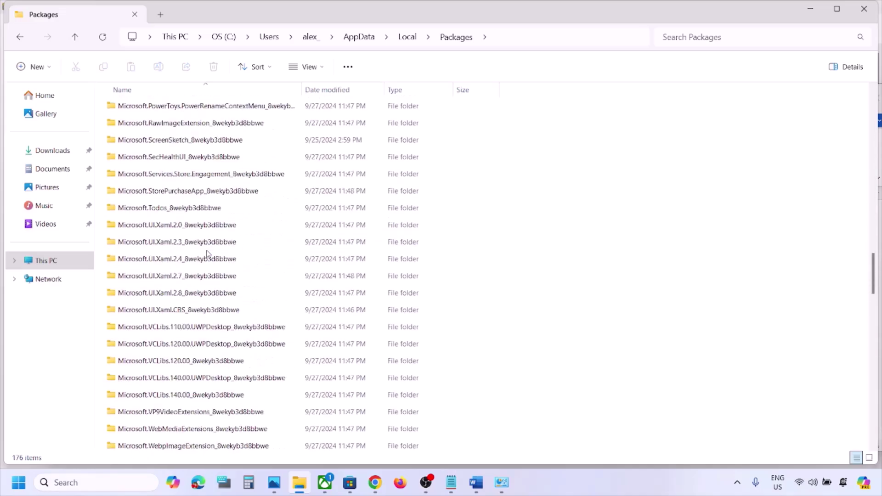
{"action": "scroll", "coordinate": [207, 254], "scroll_direction": "down", "scroll_amount": 12}
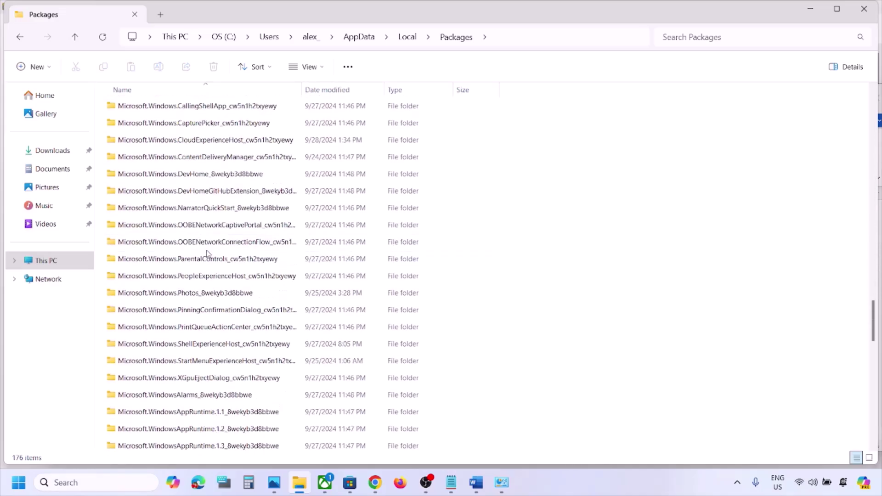
{"action": "scroll", "coordinate": [207, 254], "scroll_direction": "down", "scroll_amount": 7}
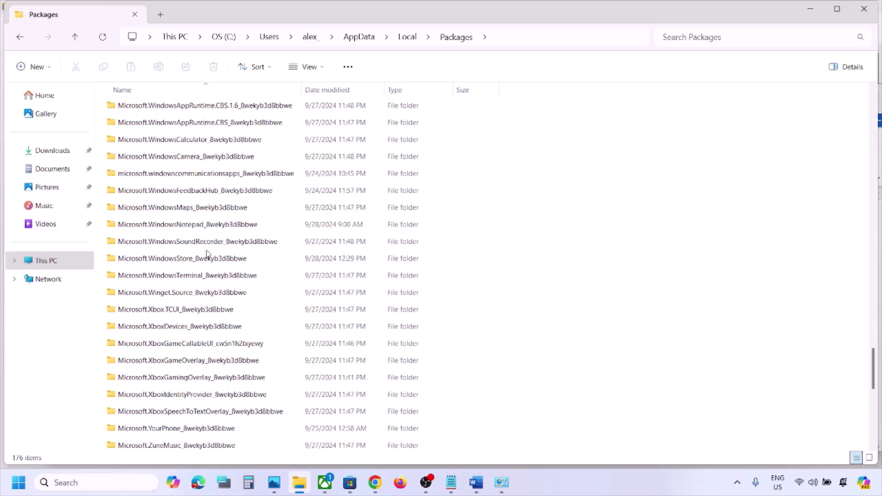
{"action": "left_click", "coordinate": [176, 367]}
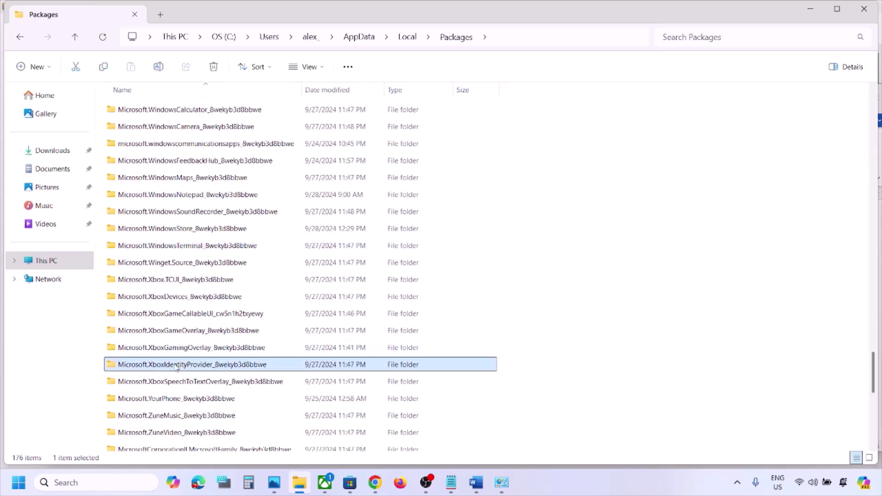
{"action": "double_click", "coordinate": [199, 367]}
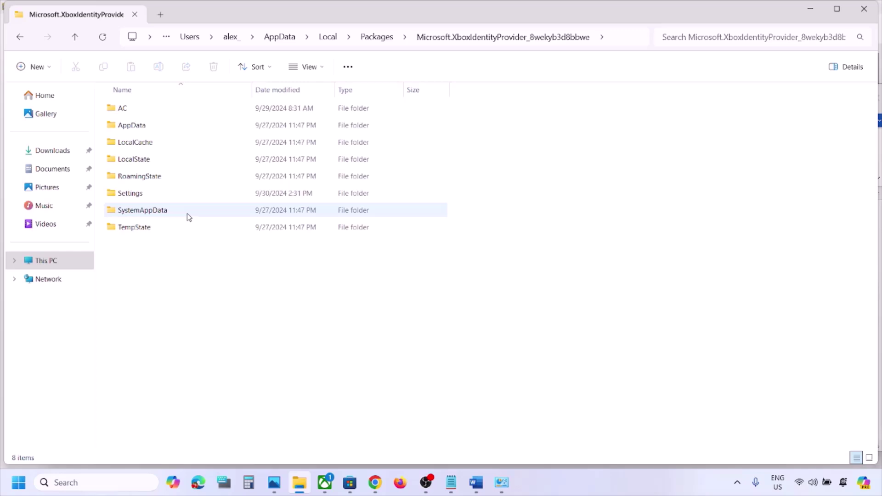
{"action": "double_click", "coordinate": [122, 108]}
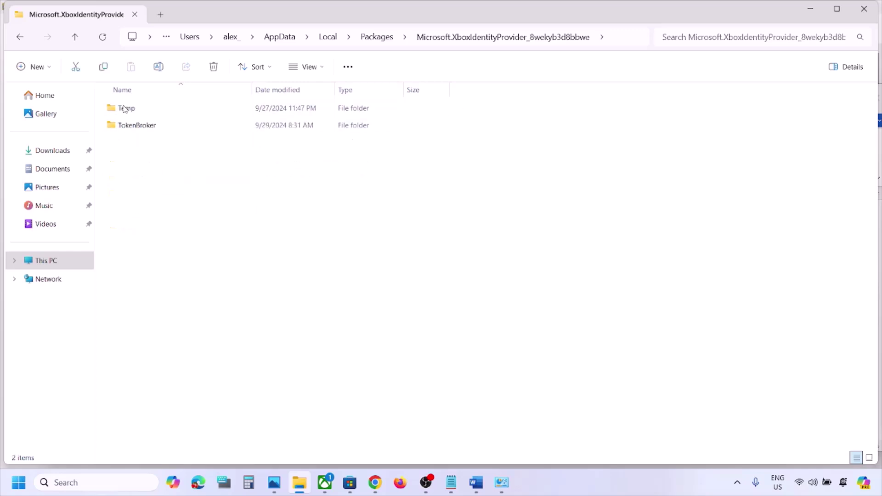
{"action": "left_click", "coordinate": [147, 126]}
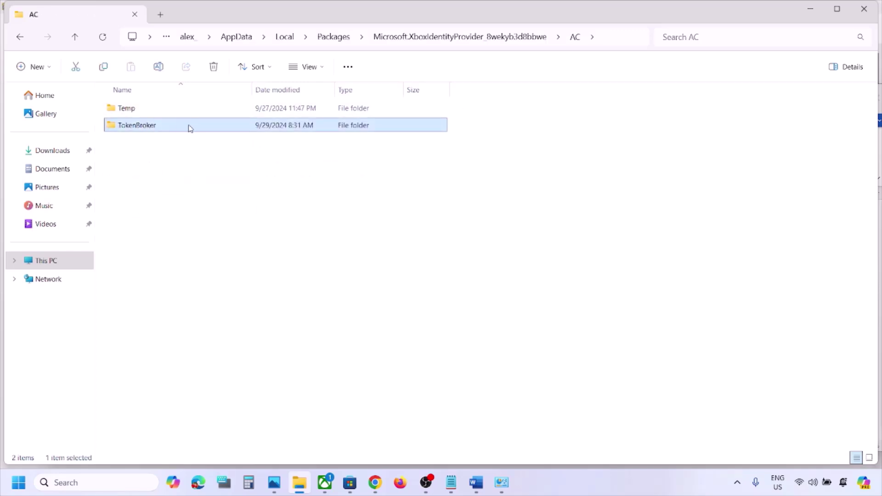
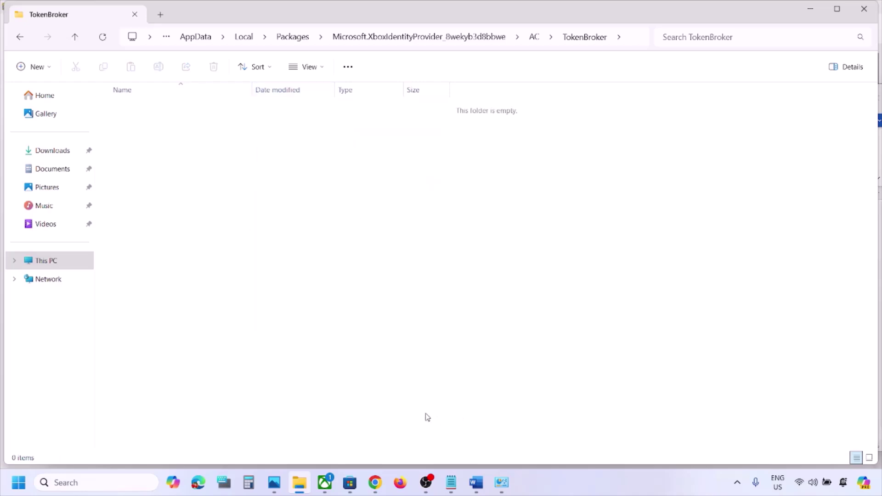
Launch Command Prompt as administrator from a 'cmd' search.
{"action": "left_click", "coordinate": [469, 482]}
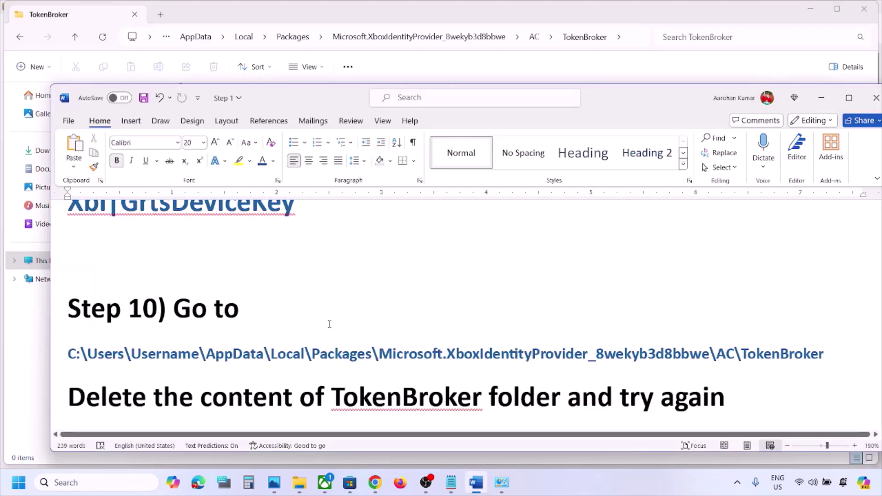
{"action": "scroll", "coordinate": [330, 322], "scroll_direction": "down", "scroll_amount": 2}
{"action": "scroll", "coordinate": [329, 324], "scroll_direction": "down", "scroll_amount": 4}
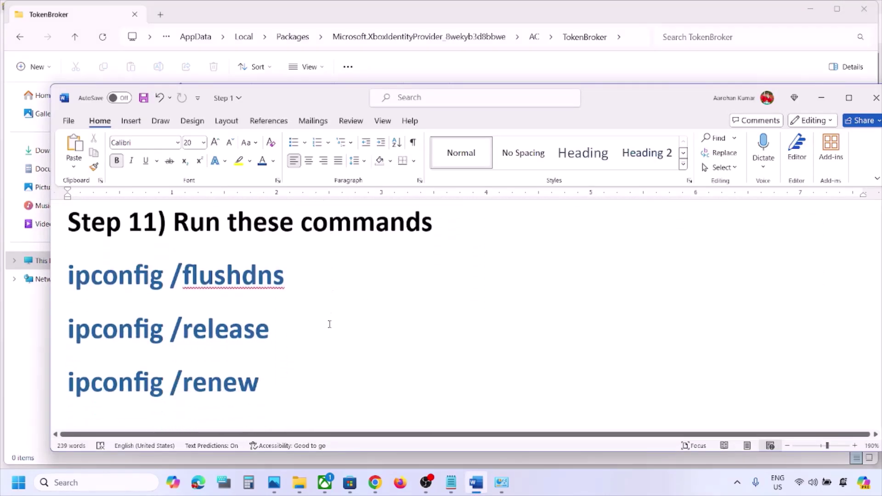
{"action": "left_click", "coordinate": [106, 480]}
{"action": "type", "text": "cmd"}
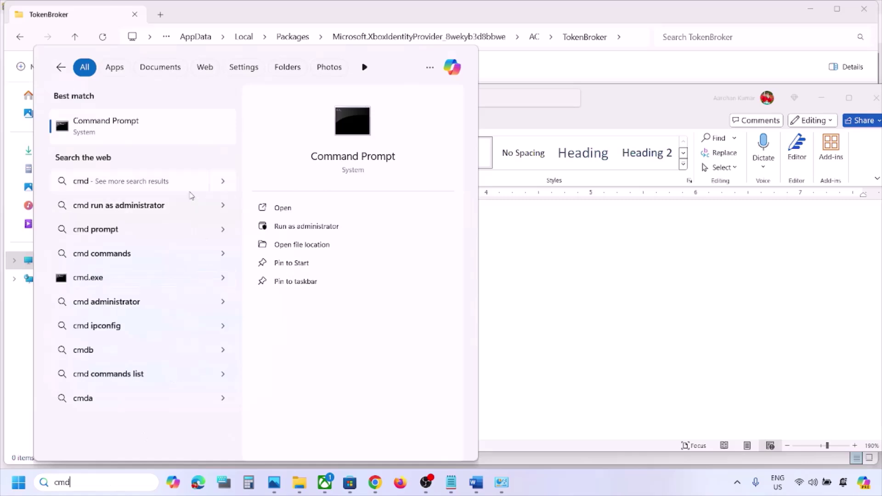
{"action": "right_click", "coordinate": [124, 130]}
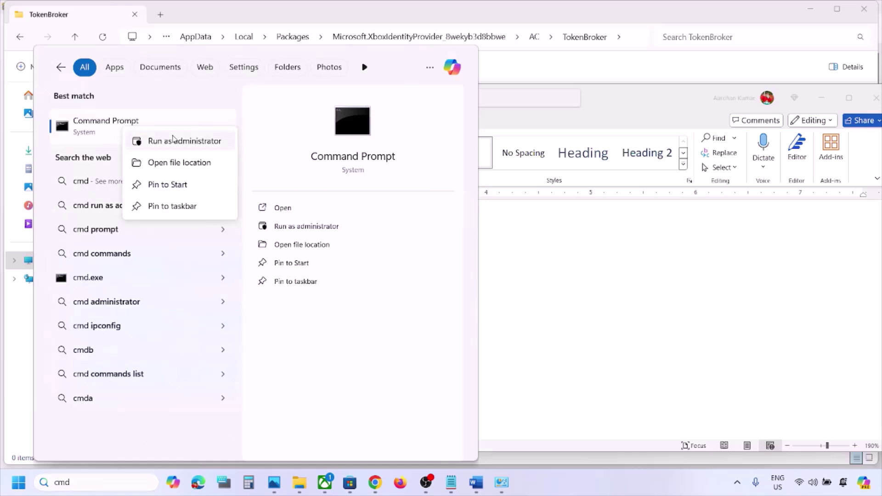
{"action": "left_click", "coordinate": [209, 143]}
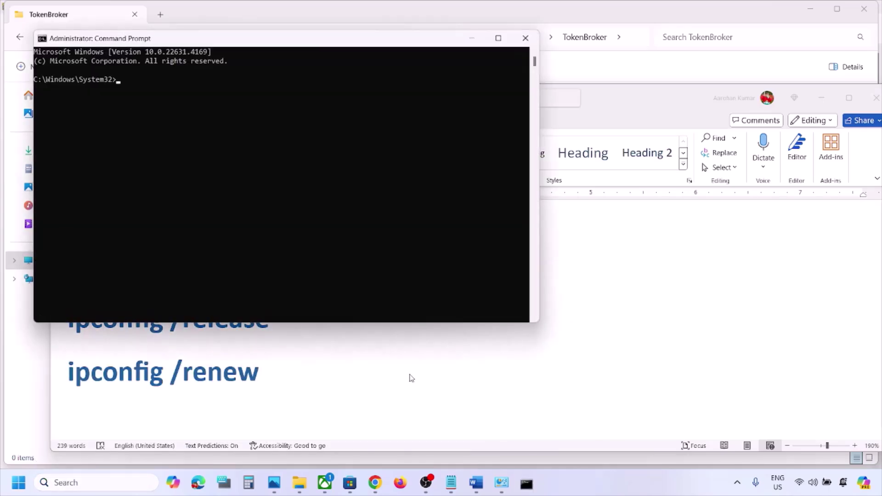
Paste the ipconfig /flushdns command from the guide and run it.
{"action": "left_click", "coordinate": [410, 377]}
{"action": "left_click_drag", "start_coordinate": [300, 270], "coordinate": [68, 269]}
{"action": "key", "text": "super+c"}
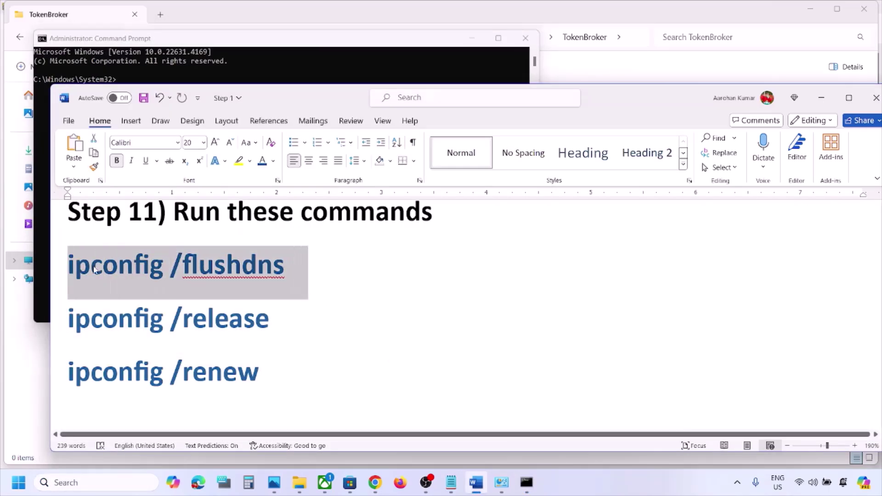
{"action": "key", "text": "alt+Tab"}
{"action": "right_click", "coordinate": [277, 236]}
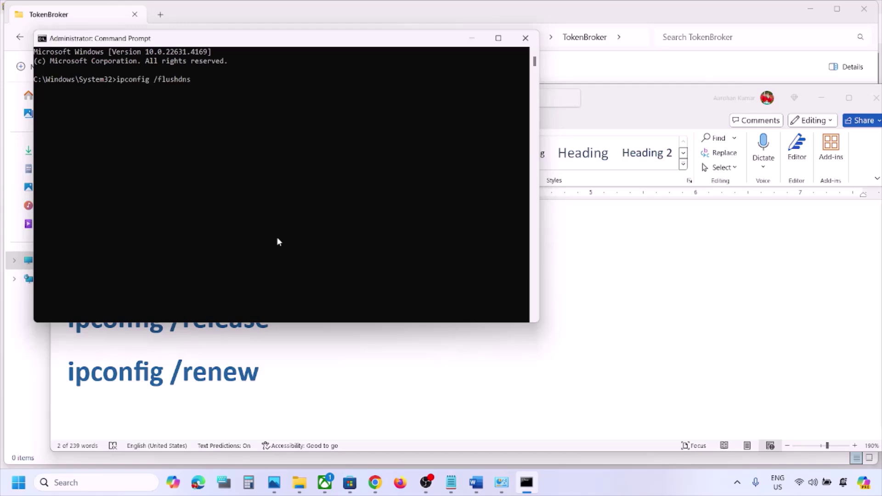
{"action": "key", "text": "Return"}
Paste and run ipconfig /release, then ipconfig /renew, from the guide.
{"action": "key", "text": "alt+Tab"}
{"action": "left_click_drag", "start_coordinate": [276, 315], "coordinate": [72, 321]}
{"action": "key", "text": "super+c"}
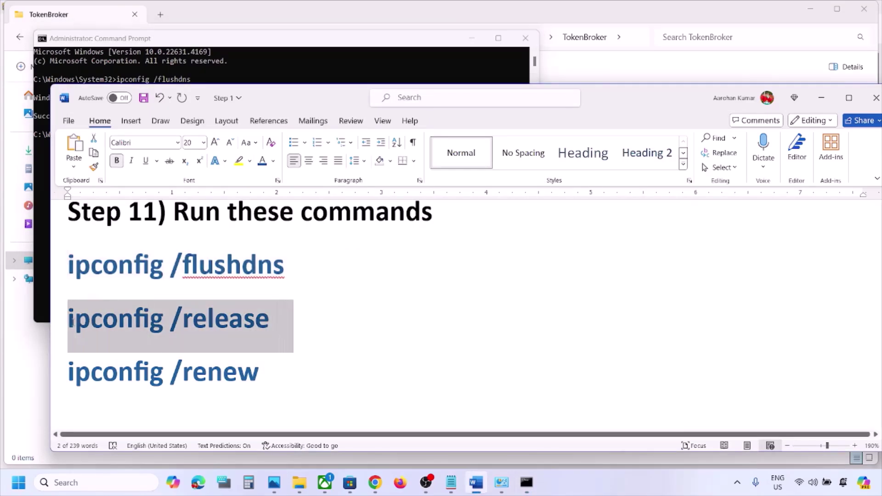
{"action": "key", "text": "alt+Tab"}
{"action": "right_click", "coordinate": [328, 285]}
{"action": "key", "text": "Return"}
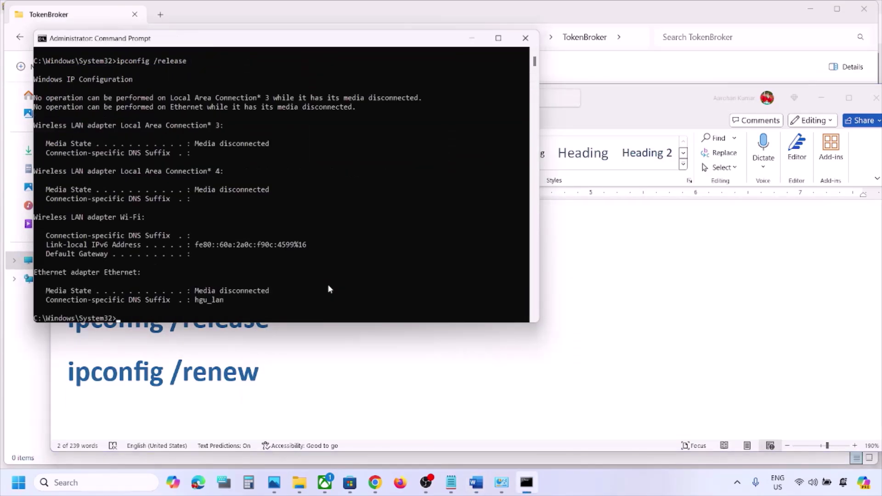
{"action": "key", "text": "alt+Tab"}
{"action": "left_click_drag", "start_coordinate": [285, 366], "coordinate": [69, 373]}
{"action": "key", "text": "super+c"}
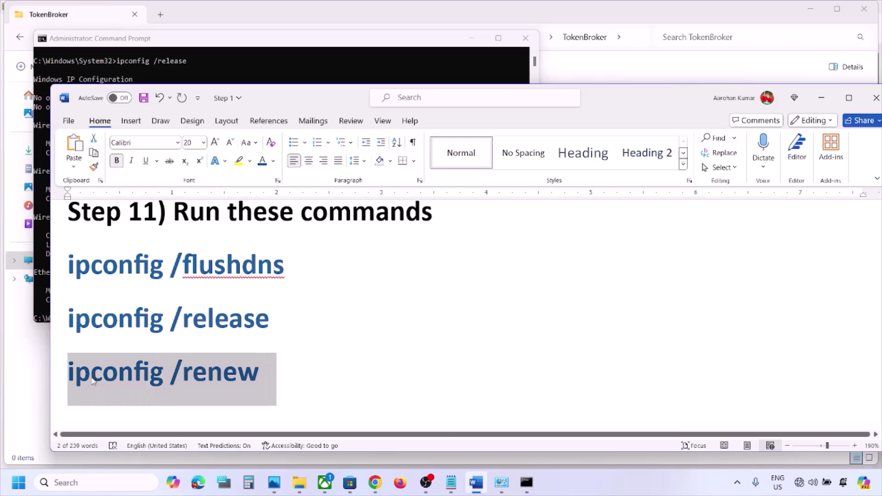
{"action": "key", "text": "alt+Tab"}
{"action": "right_click", "coordinate": [384, 320]}
{"action": "key", "text": "Return"}
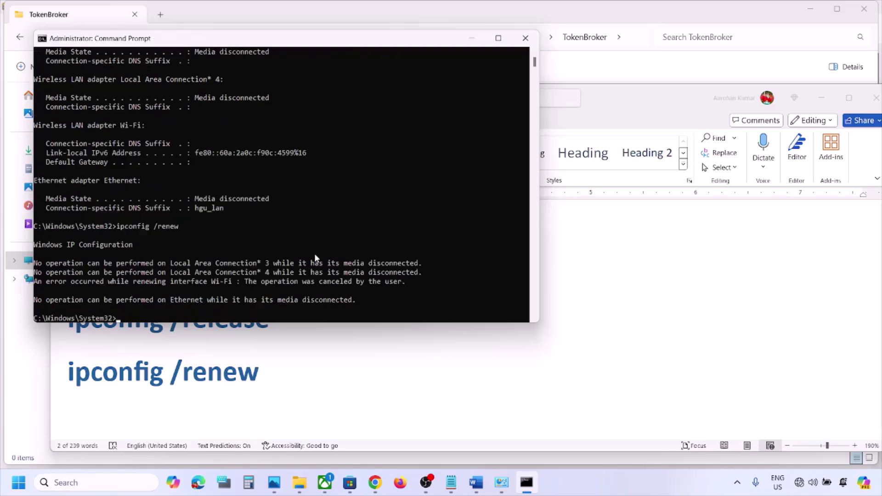
{"action": "mouse_move", "coordinate": [803, 486]}
Close Command Prompt, then copy 'wsreset' from the guide and run it from search.
{"action": "left_click", "coordinate": [526, 38]}
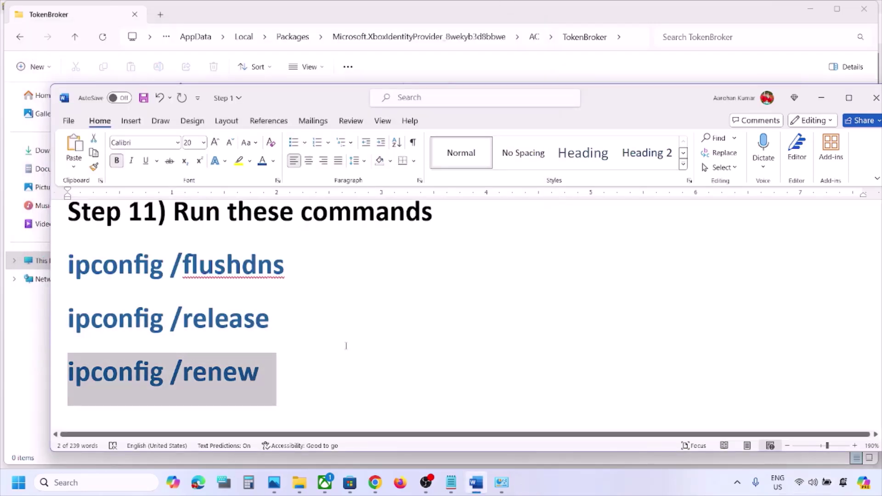
{"action": "scroll", "coordinate": [346, 345], "scroll_direction": "down", "scroll_amount": 3}
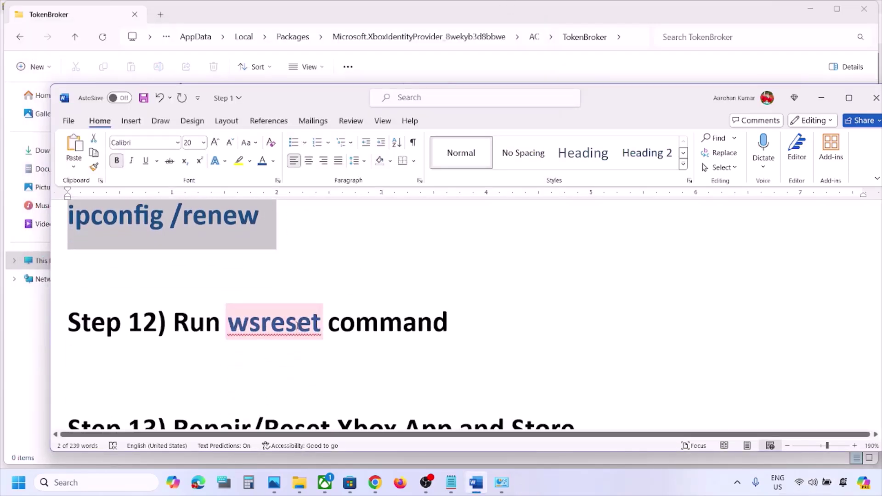
{"action": "double_click", "coordinate": [298, 325]}
{"action": "key", "text": "ctrl+c"}
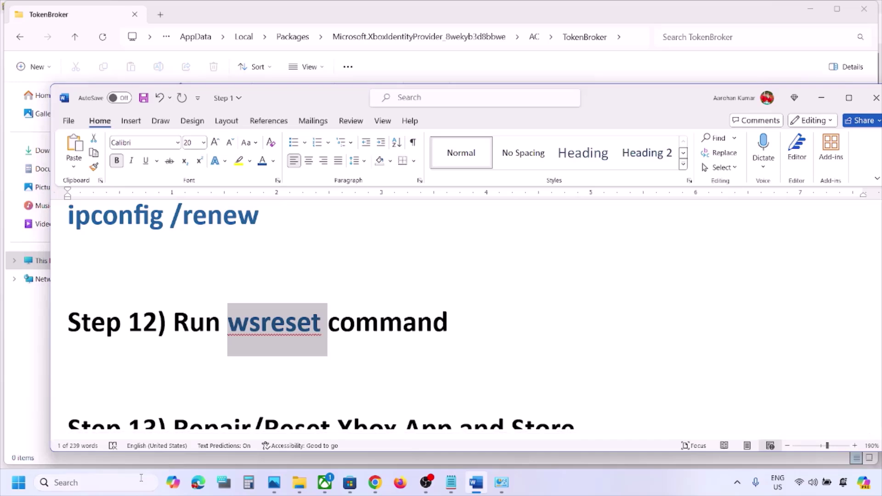
{"action": "left_click", "coordinate": [141, 478]}
{"action": "key", "text": "ctrl+v"}
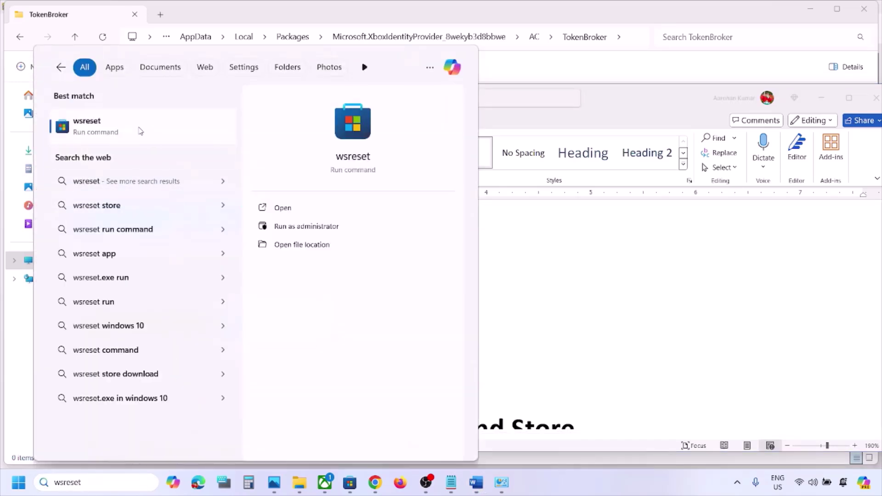
{"action": "left_click", "coordinate": [140, 131]}
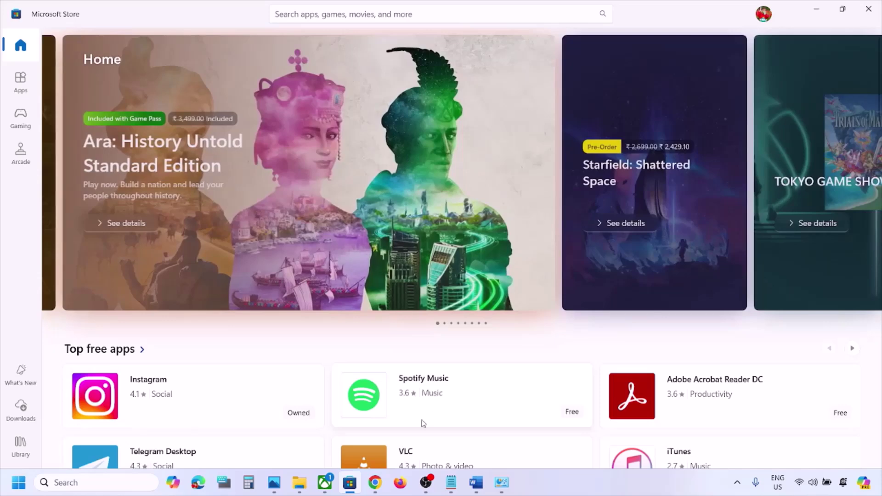
{"action": "left_click", "coordinate": [477, 484]}
Open the Xbox app's App settings page from a search for 'xbox'.
{"action": "scroll", "coordinate": [345, 307], "scroll_direction": "down", "scroll_amount": 3}
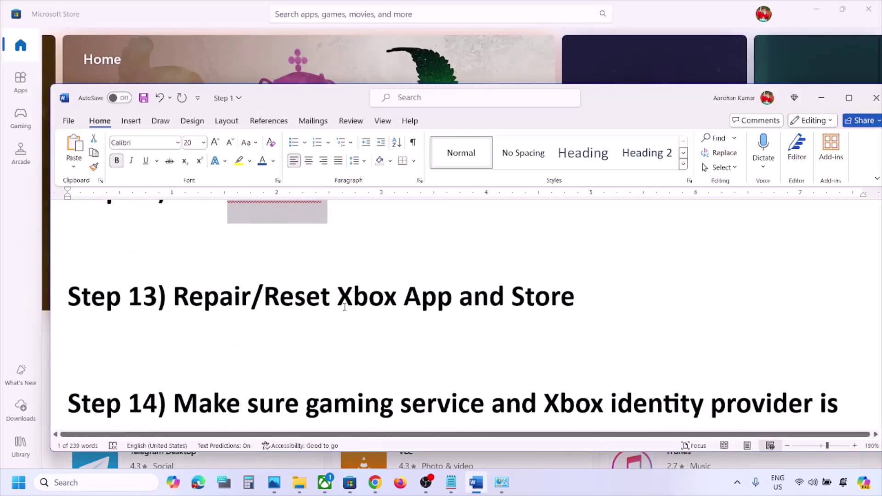
{"action": "scroll", "coordinate": [344, 307], "scroll_direction": "up", "scroll_amount": 2}
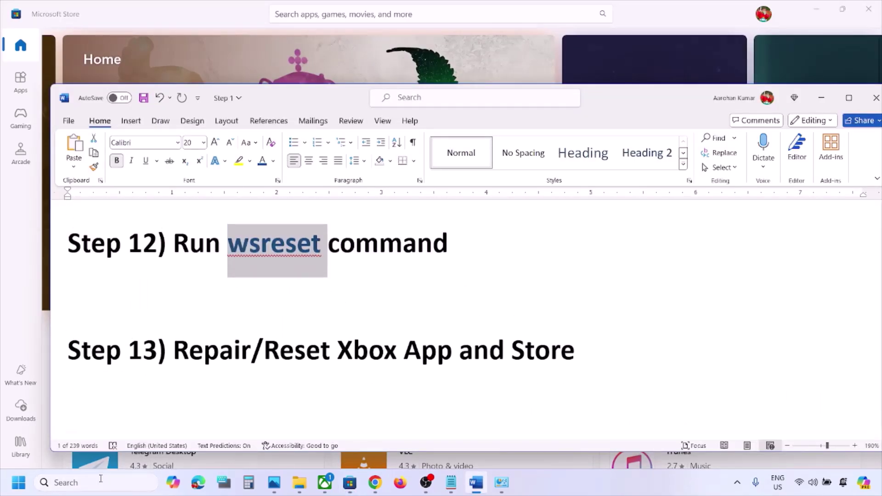
{"action": "left_click", "coordinate": [93, 490]}
{"action": "type", "text": "xbox"}
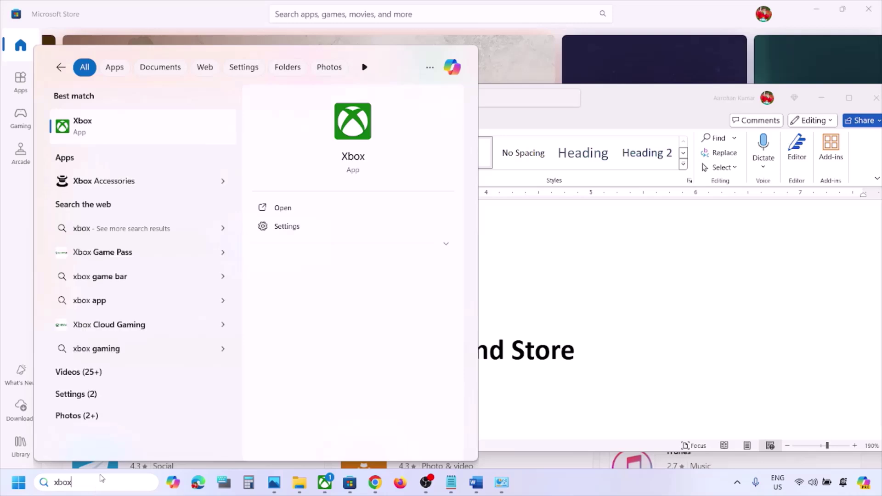
{"action": "right_click", "coordinate": [105, 127]}
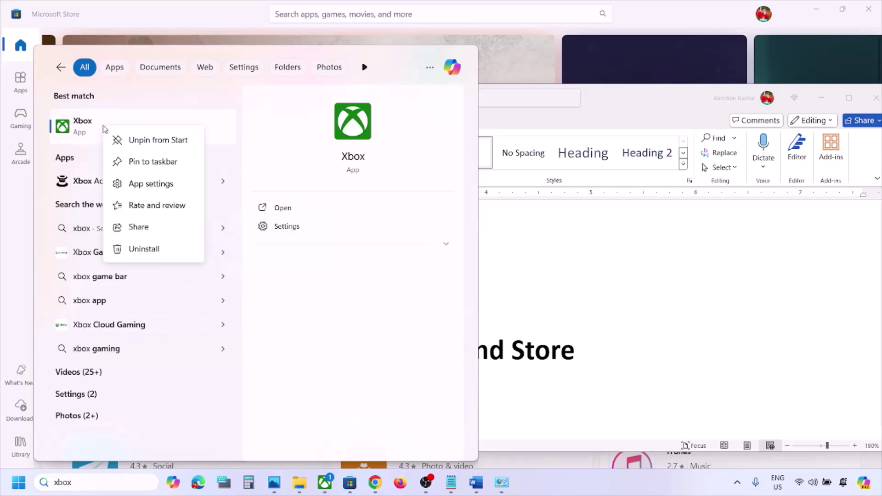
{"action": "left_click", "coordinate": [166, 184]}
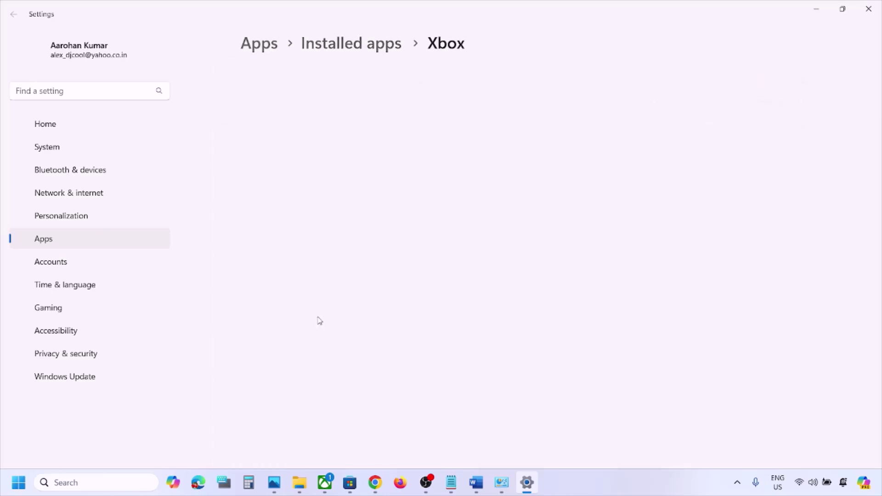
Repair the Xbox app, then reset its data and confirm the reset.
{"action": "scroll", "coordinate": [319, 321], "scroll_direction": "down", "scroll_amount": 8}
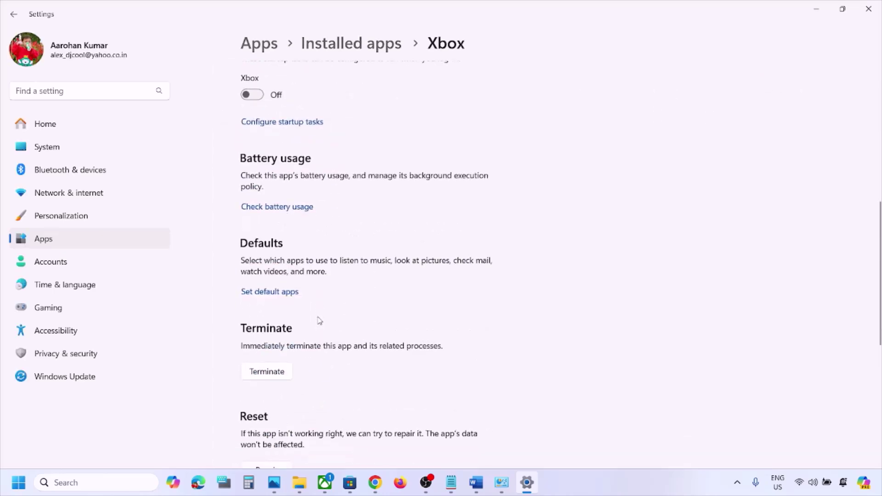
{"action": "scroll", "coordinate": [320, 321], "scroll_direction": "down", "scroll_amount": 4}
{"action": "scroll", "coordinate": [301, 326], "scroll_direction": "up", "scroll_amount": 1}
{"action": "left_click", "coordinate": [268, 351]}
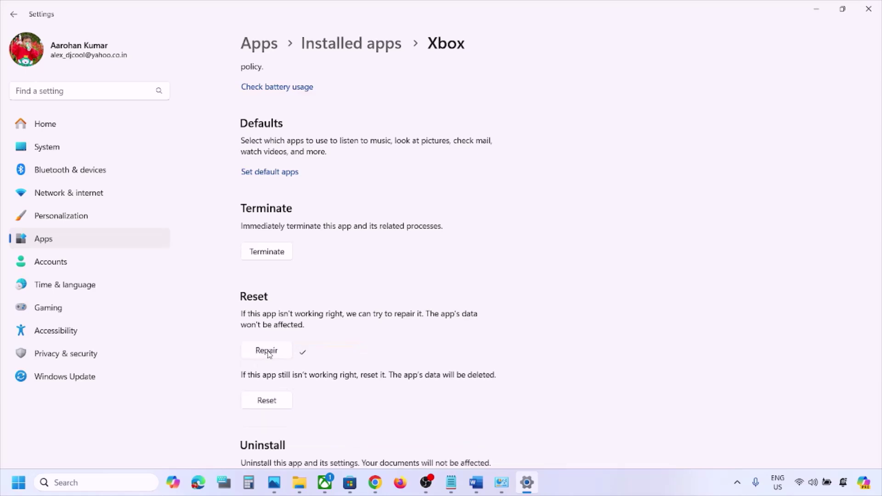
{"action": "scroll", "coordinate": [269, 354], "scroll_direction": "down", "scroll_amount": 1}
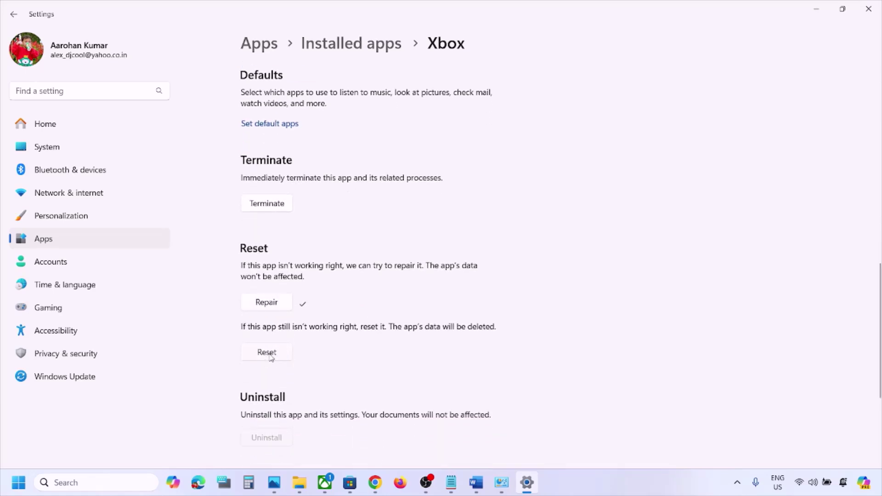
{"action": "left_click", "coordinate": [271, 357]}
{"action": "left_click", "coordinate": [320, 322]}
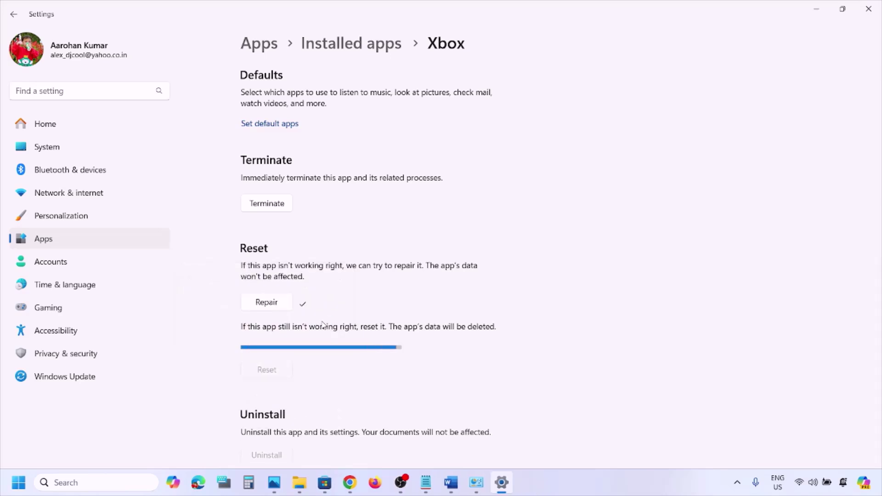
Open Microsoft Store's App settings page from a search for 'store'.
{"action": "left_click", "coordinate": [451, 482]}
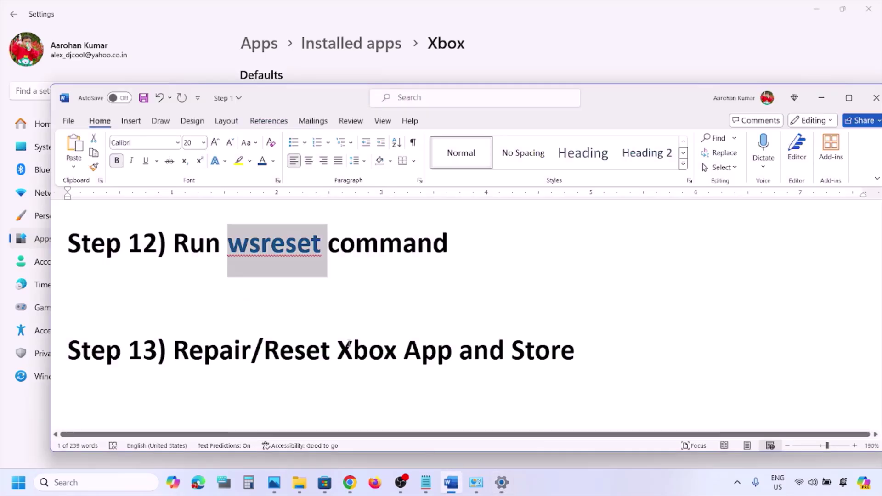
{"action": "scroll", "coordinate": [343, 341], "scroll_direction": "down", "scroll_amount": 1}
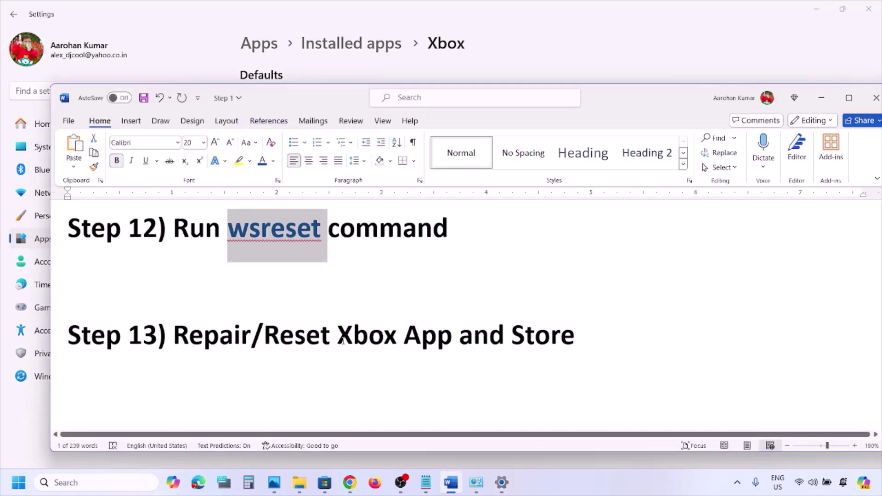
{"action": "left_click", "coordinate": [101, 487]}
{"action": "type", "text": "store"}
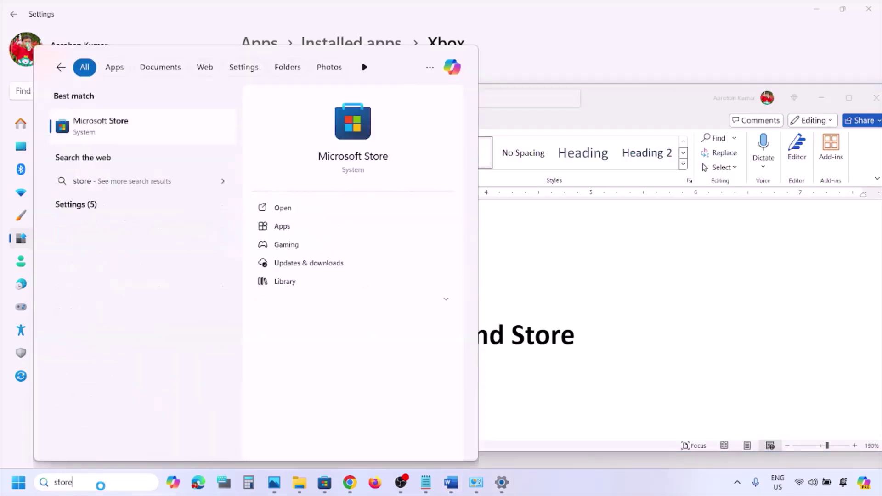
{"action": "right_click", "coordinate": [113, 138]}
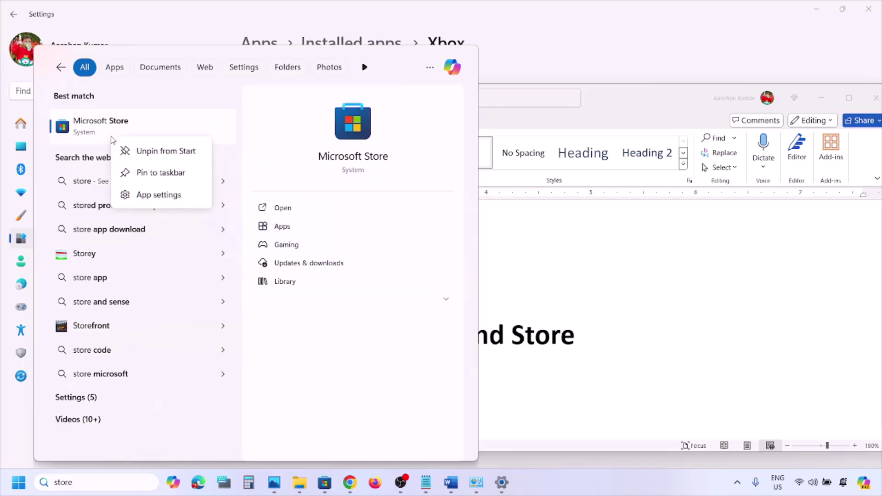
{"action": "left_click", "coordinate": [155, 195]}
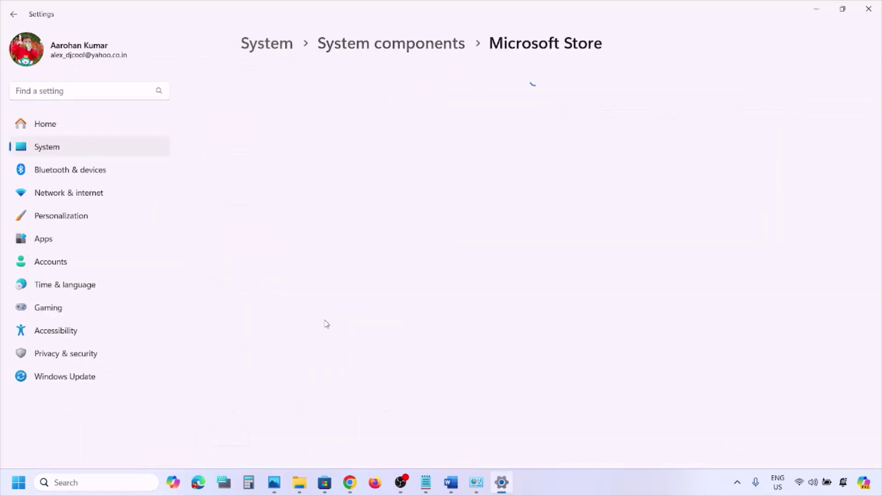
Repair Microsoft Store, then reset it and confirm deleting its data.
{"action": "scroll", "coordinate": [327, 324], "scroll_direction": "down", "scroll_amount": 10}
{"action": "scroll", "coordinate": [303, 298], "scroll_direction": "up", "scroll_amount": 2}
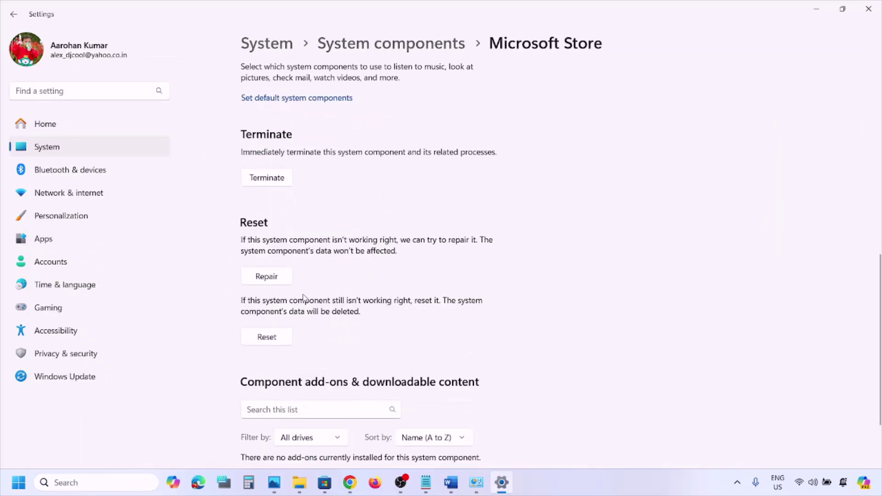
{"action": "left_click", "coordinate": [267, 276]}
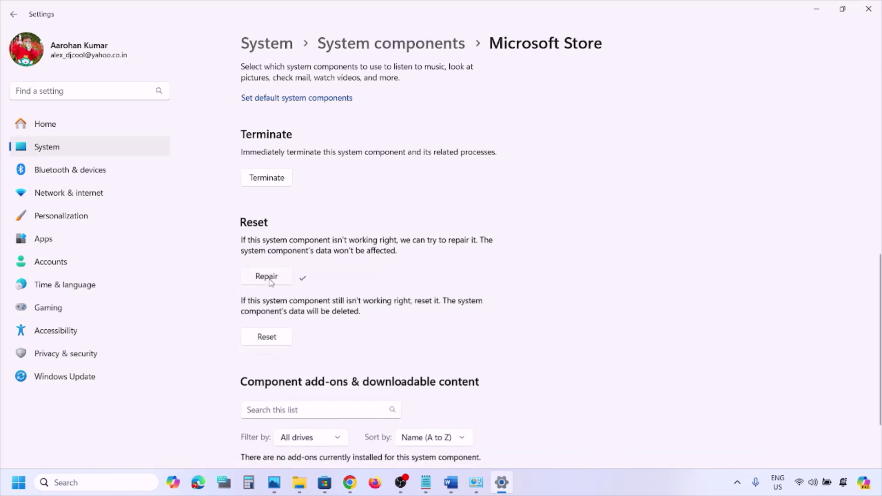
{"action": "left_click", "coordinate": [268, 338]}
{"action": "left_click", "coordinate": [328, 307]}
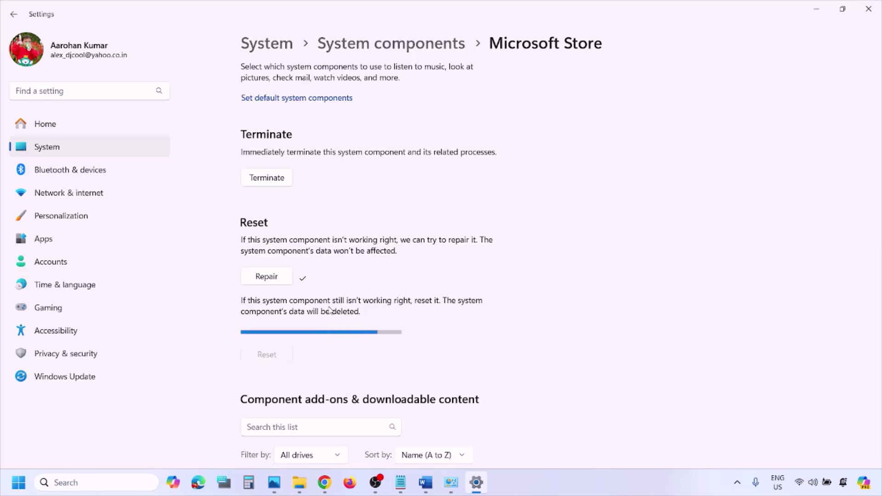
{"action": "left_click", "coordinate": [426, 482]}
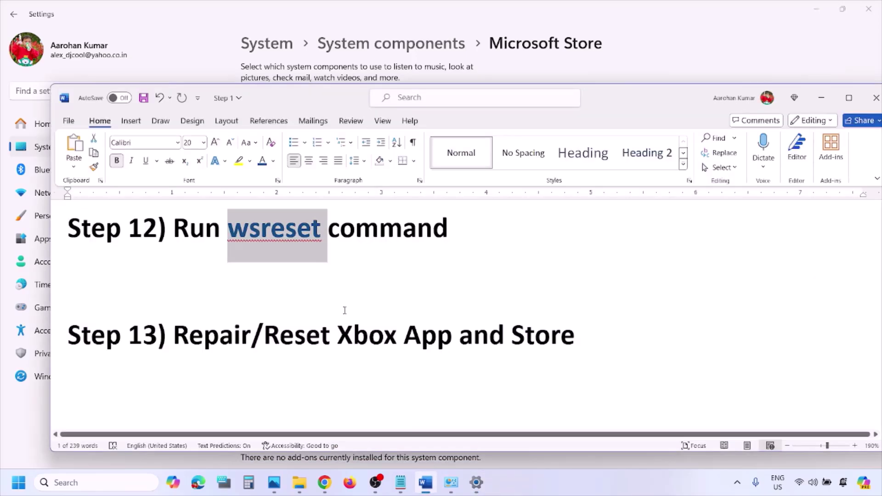
Copy the Xbox Identity Provider URL listed under Step 14 of the guide.
{"action": "scroll", "coordinate": [344, 311], "scroll_direction": "down", "scroll_amount": 3}
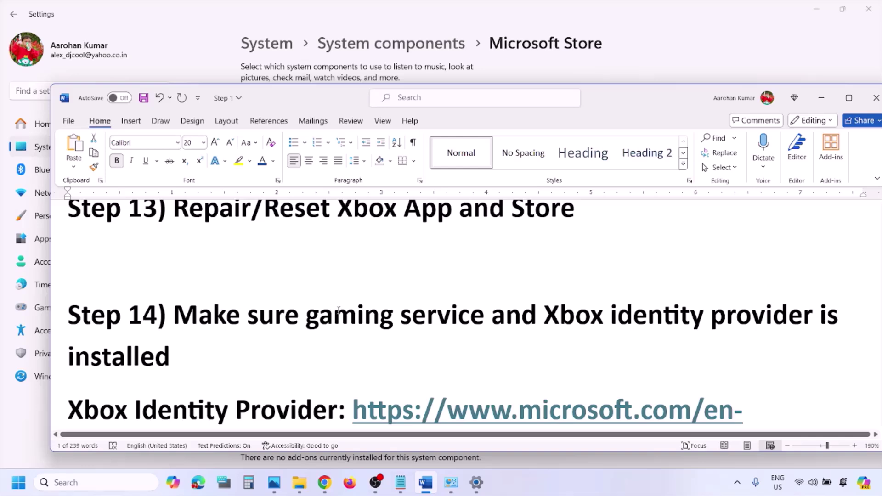
{"action": "scroll", "coordinate": [338, 310], "scroll_direction": "down", "scroll_amount": 2}
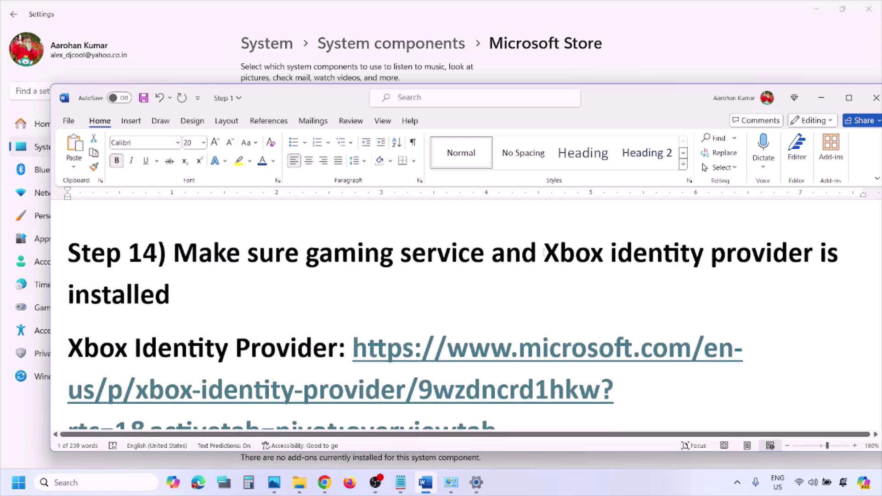
{"action": "left_click_drag", "start_coordinate": [544, 253], "coordinate": [351, 299]}
{"action": "scroll", "coordinate": [531, 341], "scroll_direction": "down", "scroll_amount": 3}
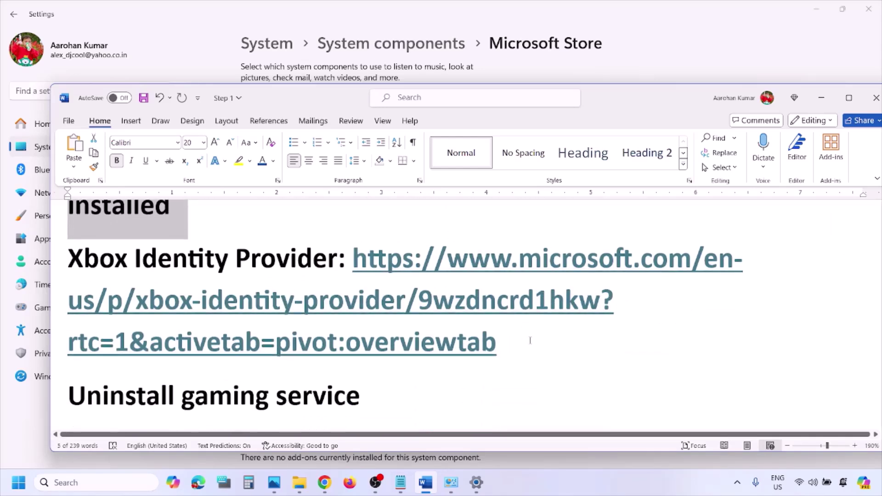
{"action": "left_click_drag", "start_coordinate": [530, 340], "coordinate": [402, 273]}
{"action": "key", "text": "ctrl+c"}
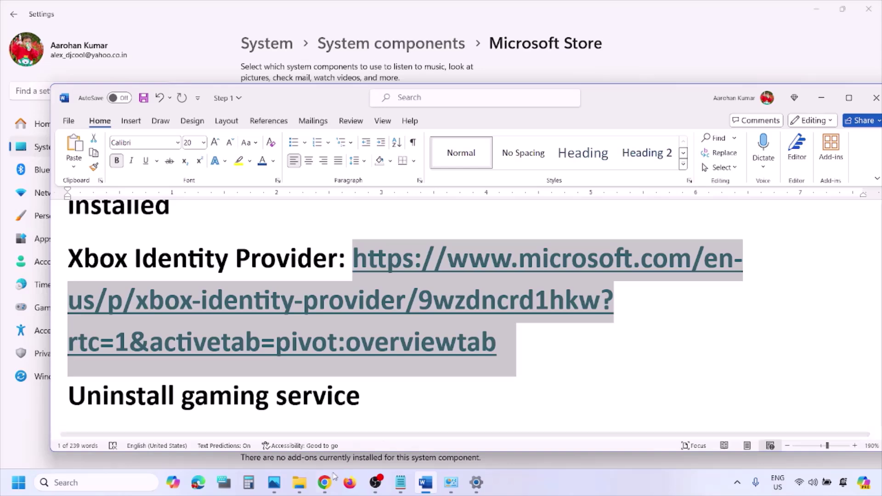
{"action": "left_click", "coordinate": [324, 483]}
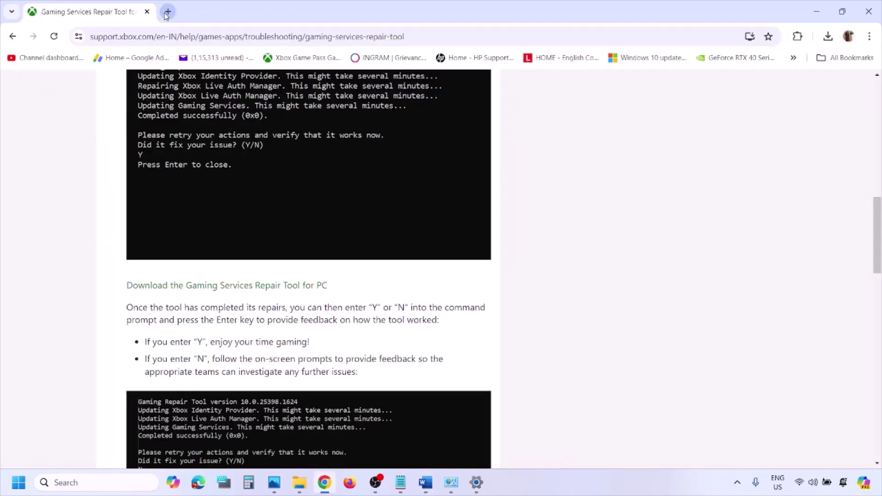
Load the Xbox Identity Provider page in a new tab, download it, and open it in Microsoft Store.
{"action": "left_click", "coordinate": [168, 12]}
{"action": "key", "text": "ctrl+v"}
{"action": "key", "text": "Return"}
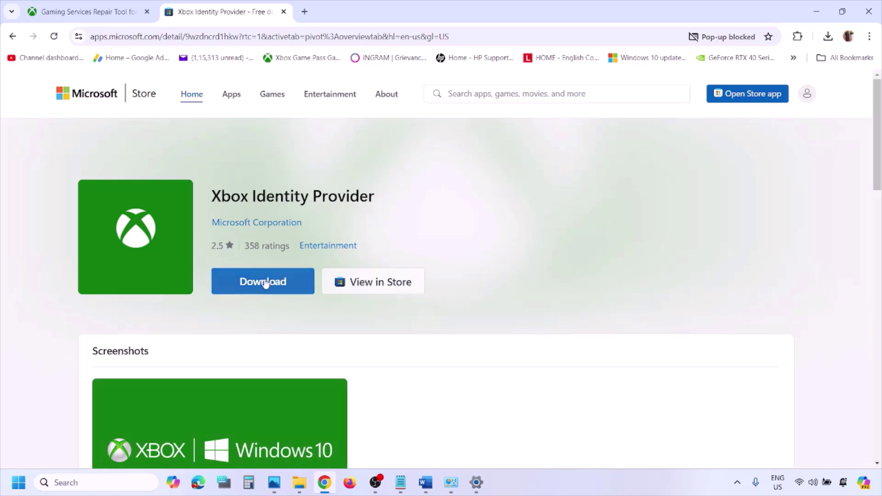
{"action": "left_click", "coordinate": [266, 282]}
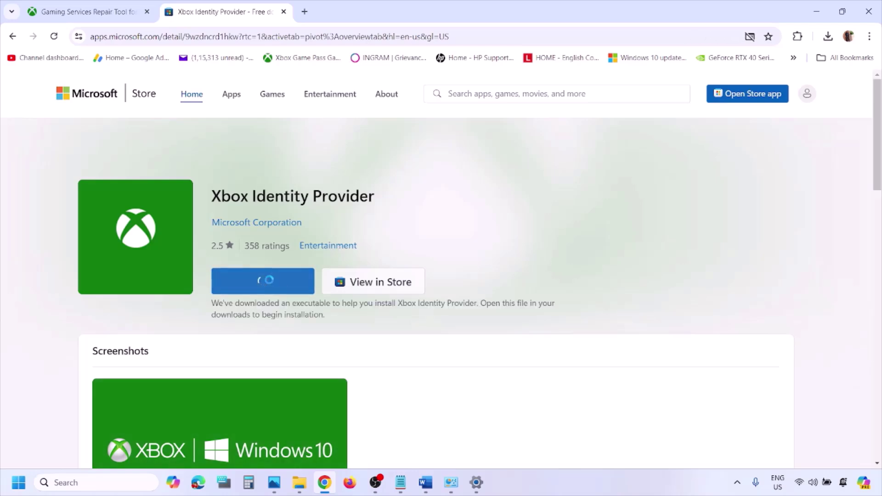
{"action": "left_click", "coordinate": [467, 148]}
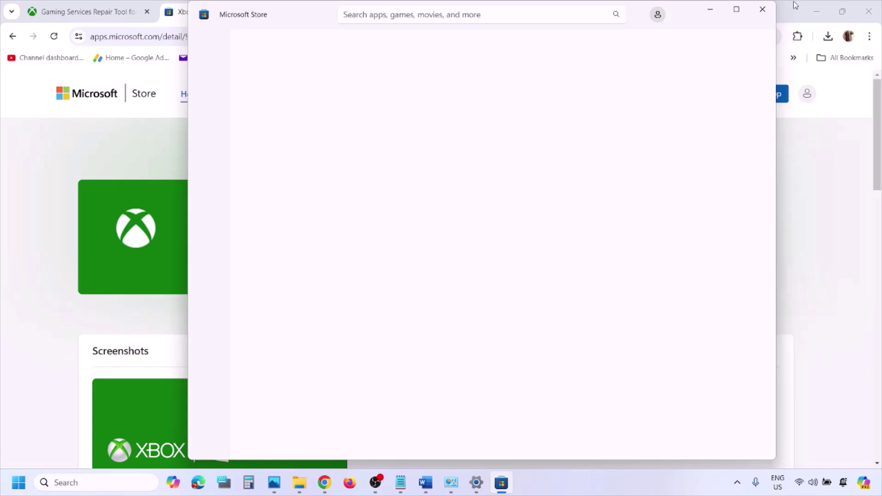
Maximize the Store's Xbox Identity Provider page, then return to the guide's Uninstall gaming service command.
{"action": "left_click", "coordinate": [736, 9]}
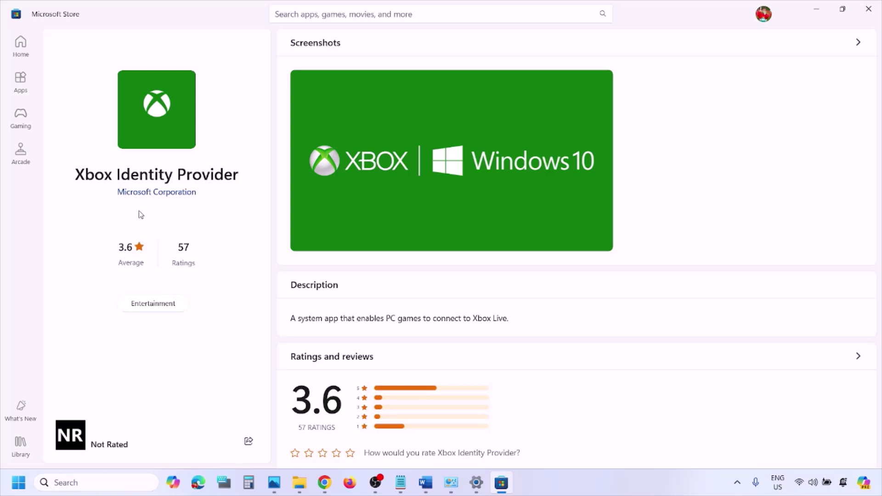
{"action": "left_click", "coordinate": [426, 483]}
{"action": "scroll", "coordinate": [276, 301], "scroll_direction": "down", "scroll_amount": 3}
Copy the get-appxpackage gaming services removal command from the guide.
{"action": "scroll", "coordinate": [275, 301], "scroll_direction": "down", "scroll_amount": 1}
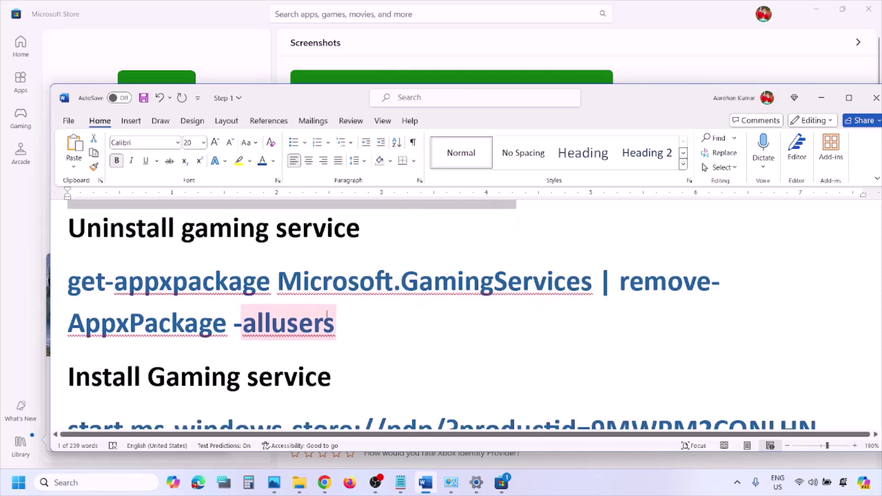
{"action": "left_click_drag", "start_coordinate": [351, 317], "coordinate": [69, 281]}
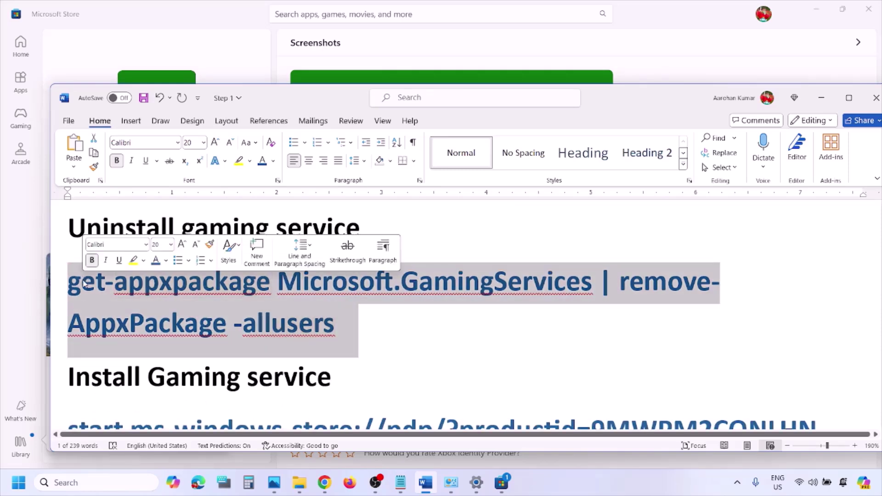
{"action": "right_click", "coordinate": [131, 293]}
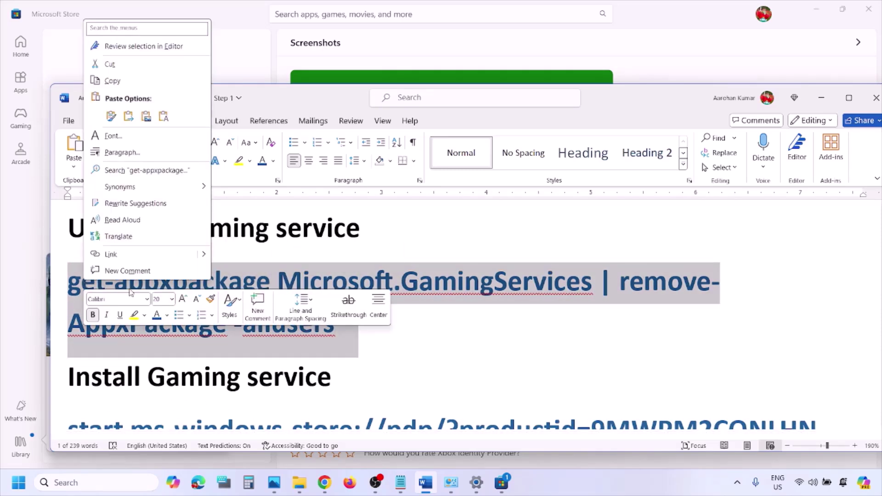
{"action": "left_click", "coordinate": [112, 81]}
Run Windows PowerShell as administrator from a 'powershell' search.
{"action": "left_click", "coordinate": [83, 482]}
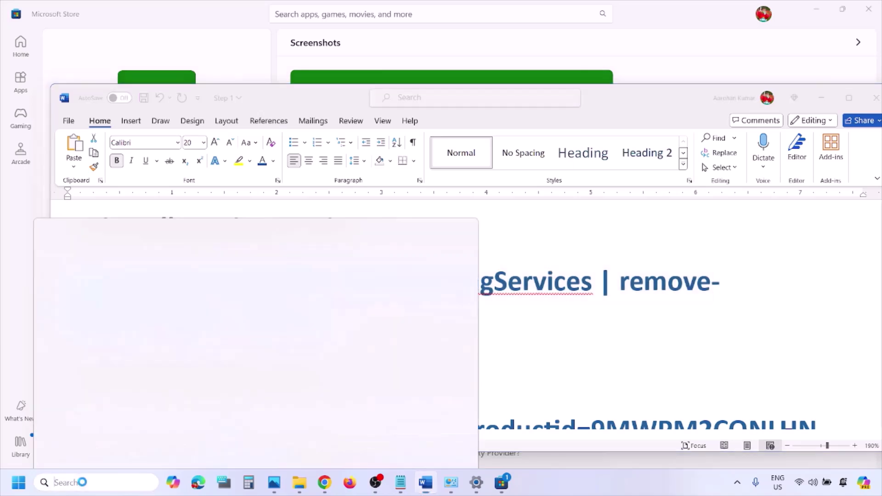
{"action": "type", "text": "powershell"}
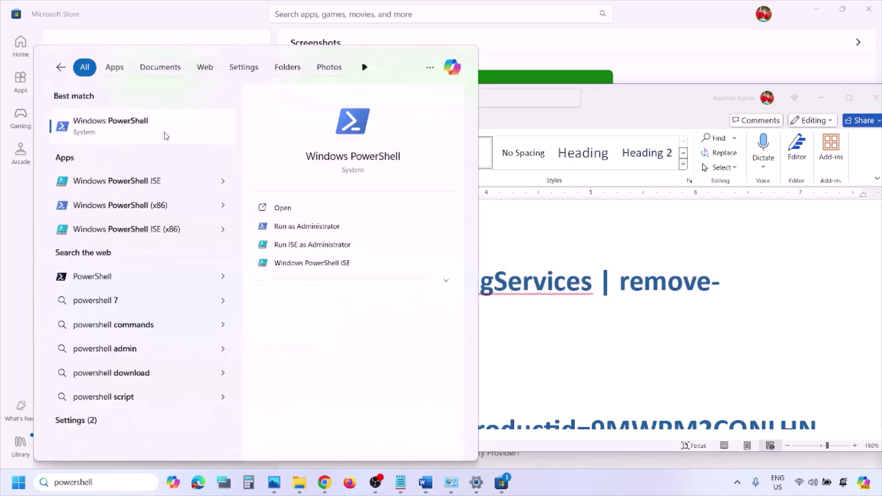
{"action": "right_click", "coordinate": [166, 136]}
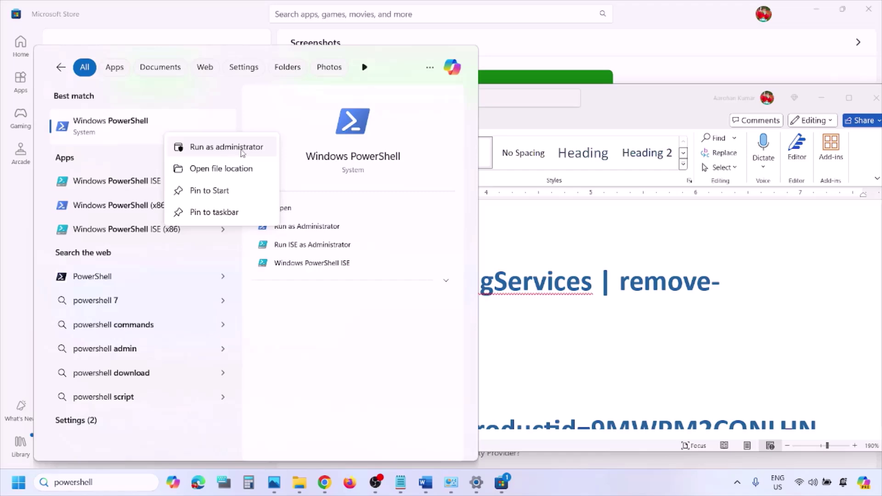
{"action": "left_click", "coordinate": [243, 152]}
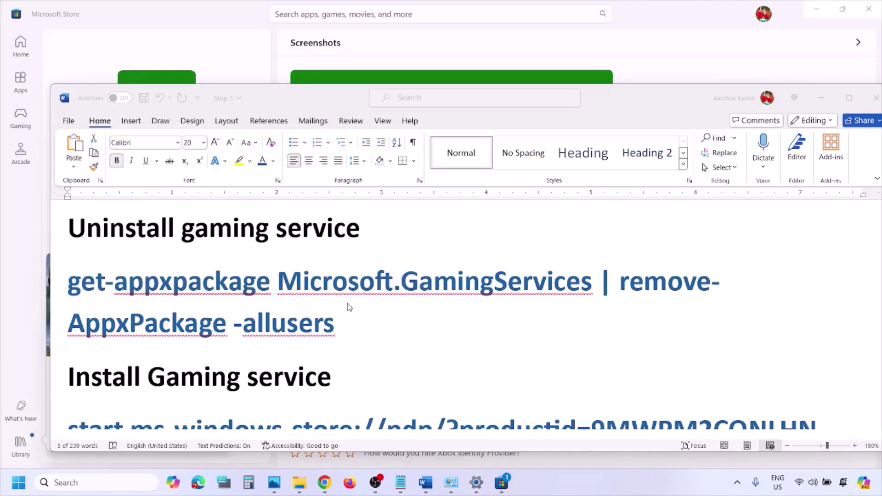
Paste and run the Gaming Services removal command in PowerShell, then return to the guide.
{"action": "key", "text": "ctrl+v"}
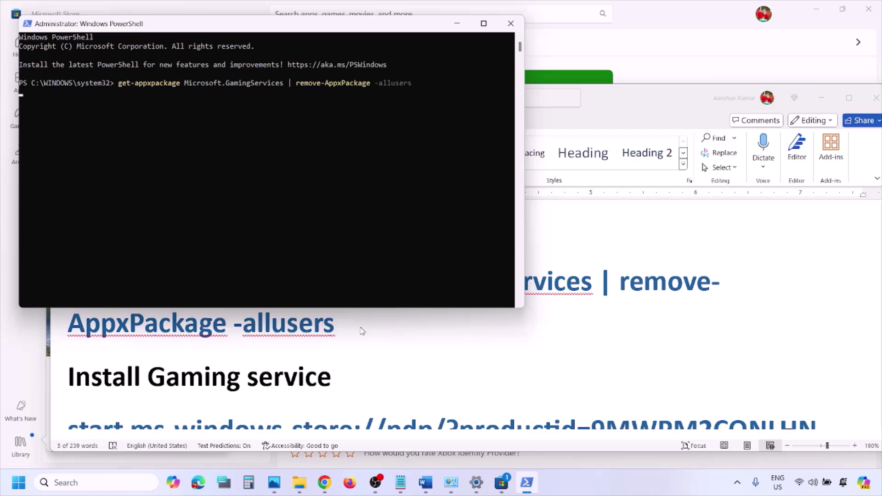
{"action": "key", "text": "Return"}
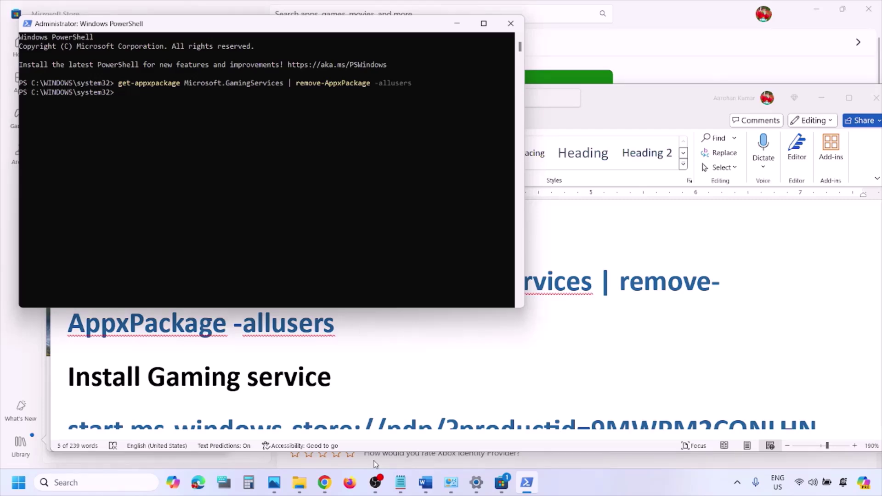
{"action": "left_click", "coordinate": [426, 482]}
{"action": "scroll", "coordinate": [460, 322], "scroll_direction": "down", "scroll_amount": 3}
Copy the start ms-windows-store Install Gaming service command line from the guide.
{"action": "scroll", "coordinate": [501, 362], "scroll_direction": "up", "scroll_amount": 2}
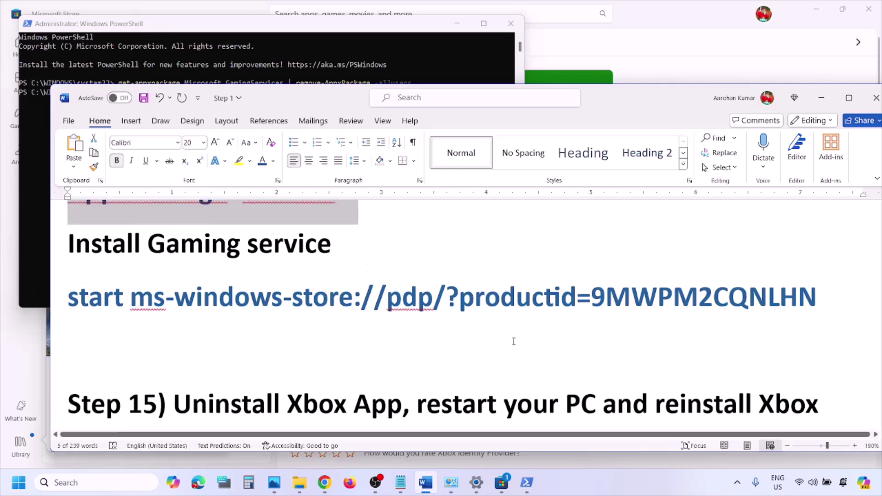
{"action": "double_click", "coordinate": [502, 361]}
{"action": "left_click", "coordinate": [502, 361]}
{"action": "double_click", "coordinate": [502, 361]}
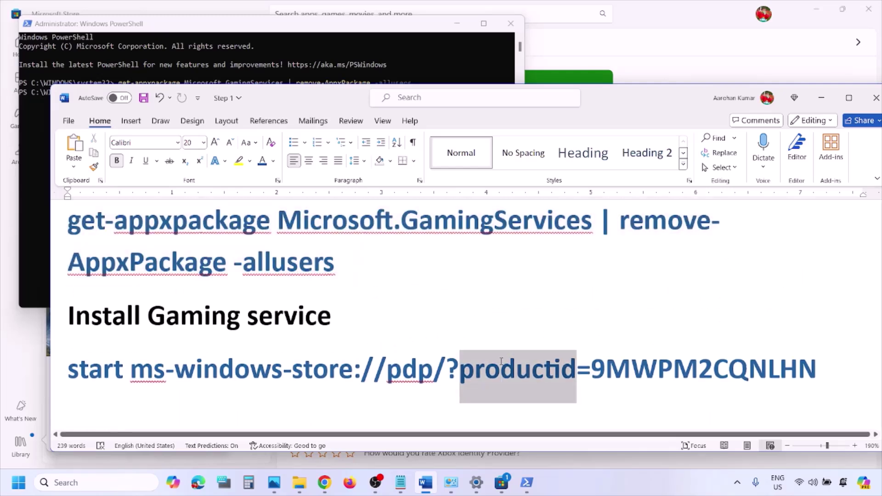
{"action": "double_click", "coordinate": [502, 361]}
{"action": "double_click", "coordinate": [502, 362]}
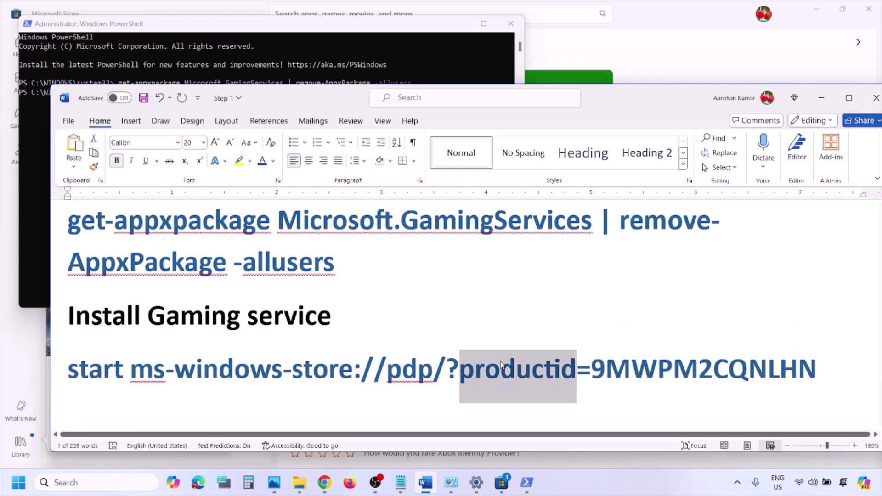
{"action": "left_click_drag", "start_coordinate": [827, 365], "coordinate": [74, 373]}
{"action": "right_click", "coordinate": [93, 377]}
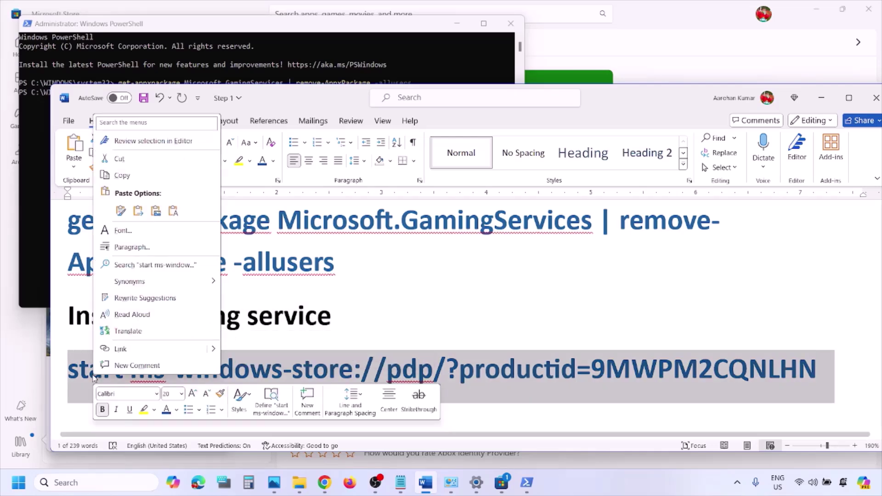
{"action": "left_click", "coordinate": [122, 175]}
Paste and run the store command in the administrator PowerShell.
{"action": "left_click", "coordinate": [40, 132]}
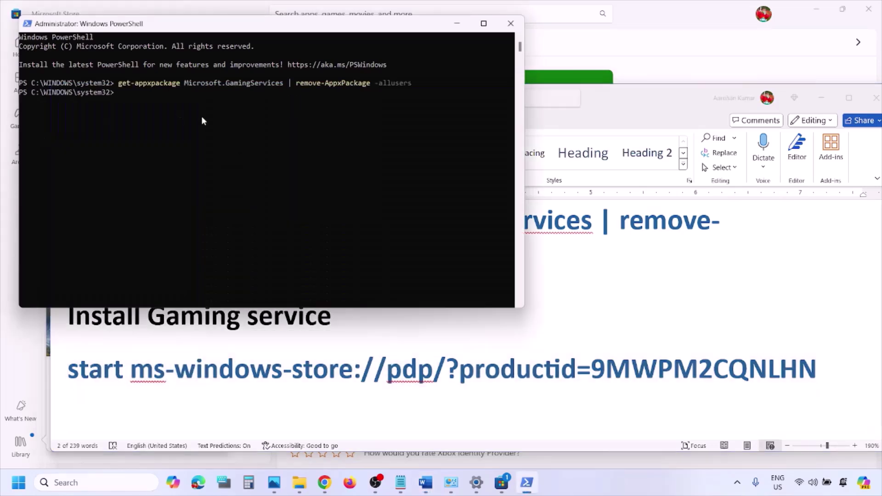
{"action": "right_click", "coordinate": [202, 116]}
{"action": "key", "text": "Return"}
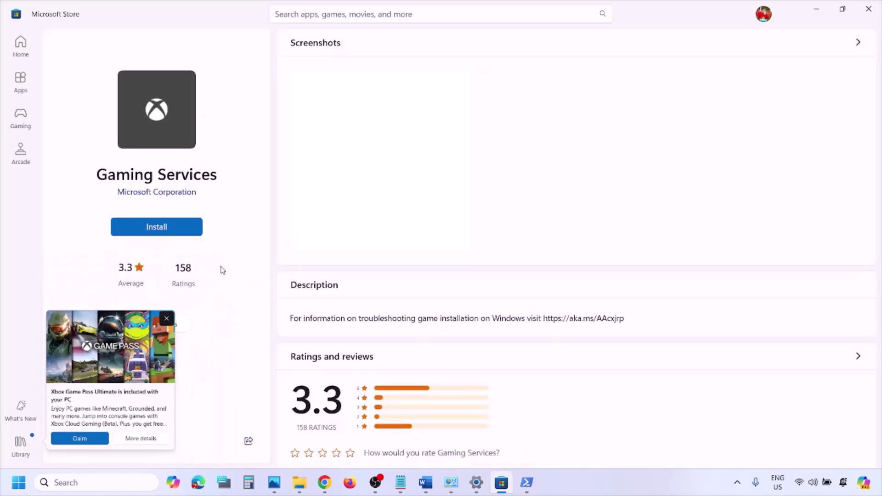
Start installing Gaming Services from its Microsoft Store page.
{"action": "left_click", "coordinate": [176, 230]}
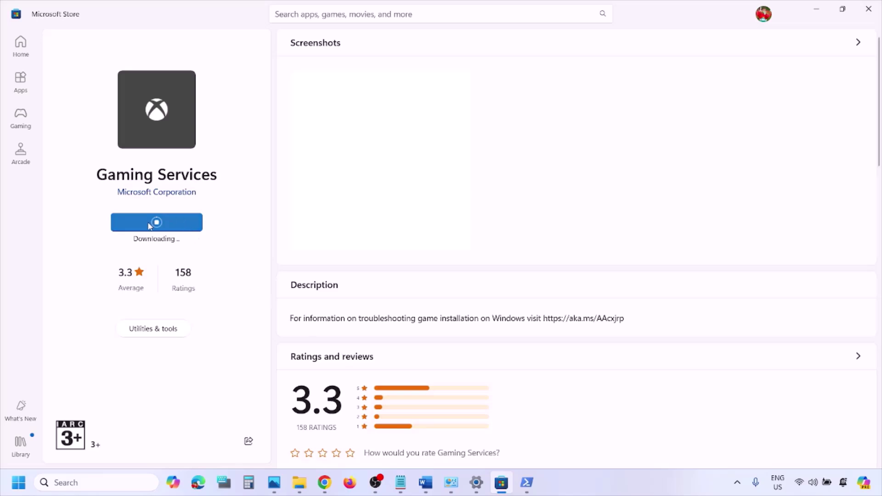
Scroll the Word notes to Step 15 and highlight its instruction text.
{"action": "left_click", "coordinate": [425, 482]}
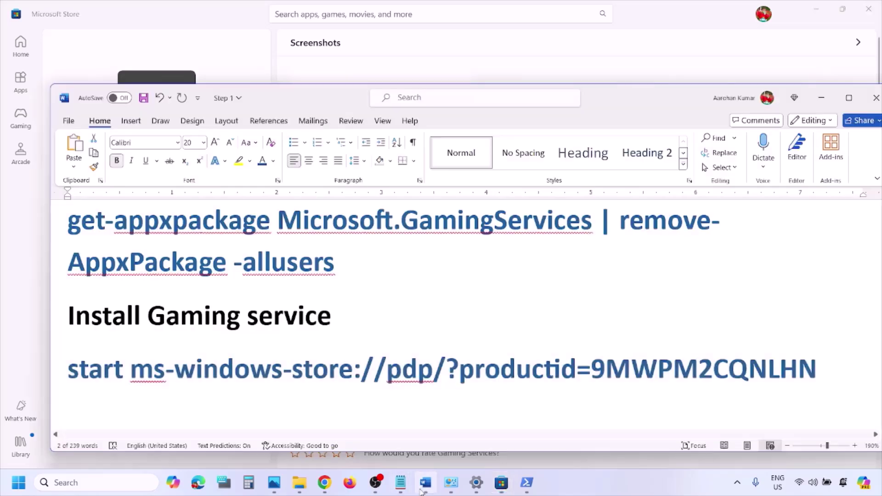
{"action": "scroll", "coordinate": [307, 326], "scroll_direction": "down", "scroll_amount": 5}
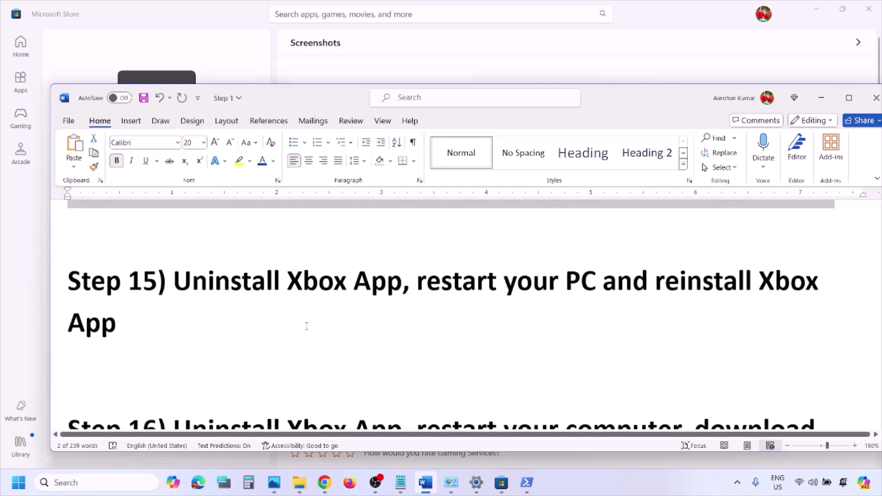
{"action": "left_click_drag", "start_coordinate": [195, 278], "coordinate": [450, 313]}
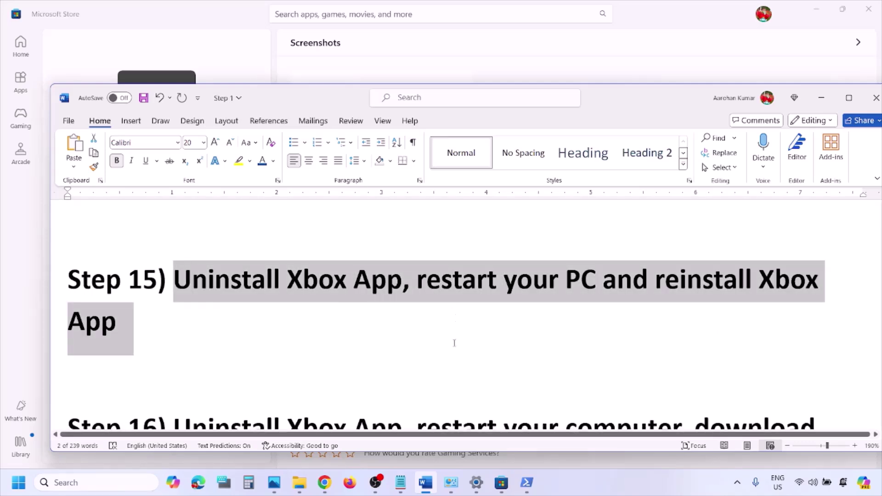
{"action": "left_click_drag", "start_coordinate": [454, 343], "coordinate": [456, 347]}
{"action": "left_click", "coordinate": [406, 349]}
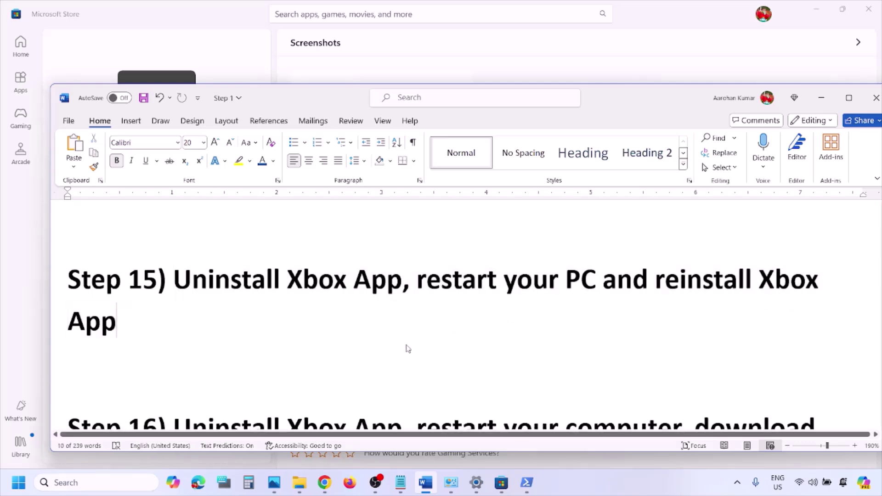
Find the Xbox app via Windows search 'xbox' and uninstall it, then return to the Store.
{"action": "left_click", "coordinate": [102, 482]}
{"action": "type", "text": "xbox"}
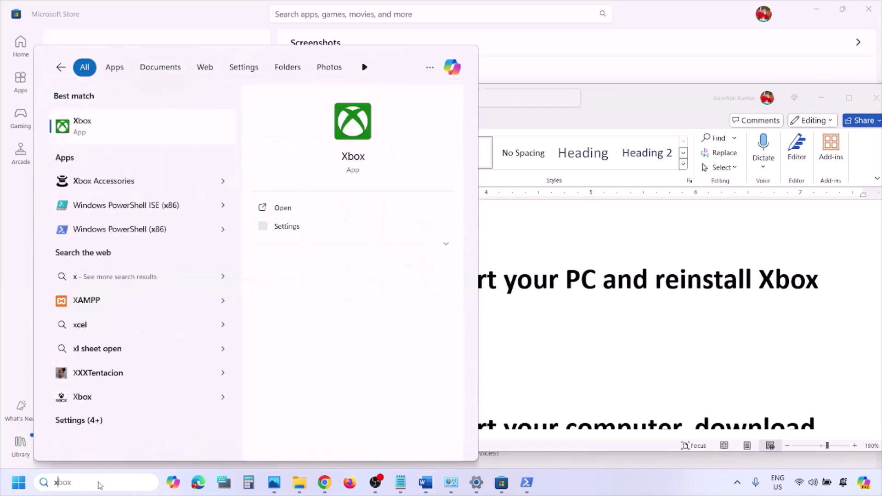
{"action": "right_click", "coordinate": [128, 134]}
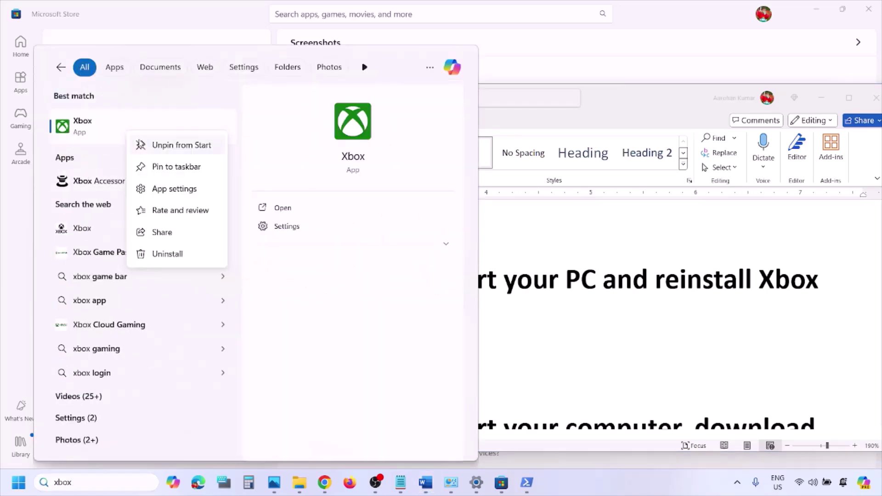
{"action": "left_click", "coordinate": [171, 256]}
{"action": "left_click", "coordinate": [208, 273]}
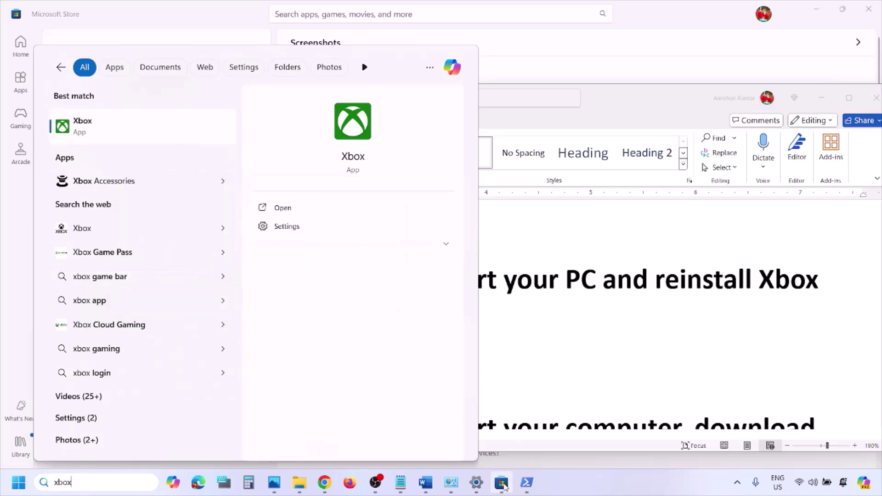
{"action": "left_click", "coordinate": [503, 487]}
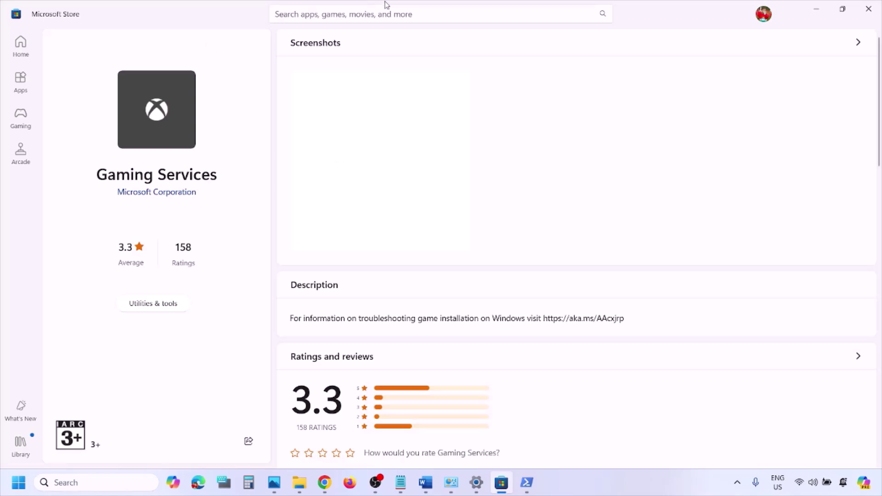
Search the Store for 'xbox' and install the Xbox app, then return to the Word notes.
{"action": "left_click", "coordinate": [375, 14]}
{"action": "type", "text": "xbox"}
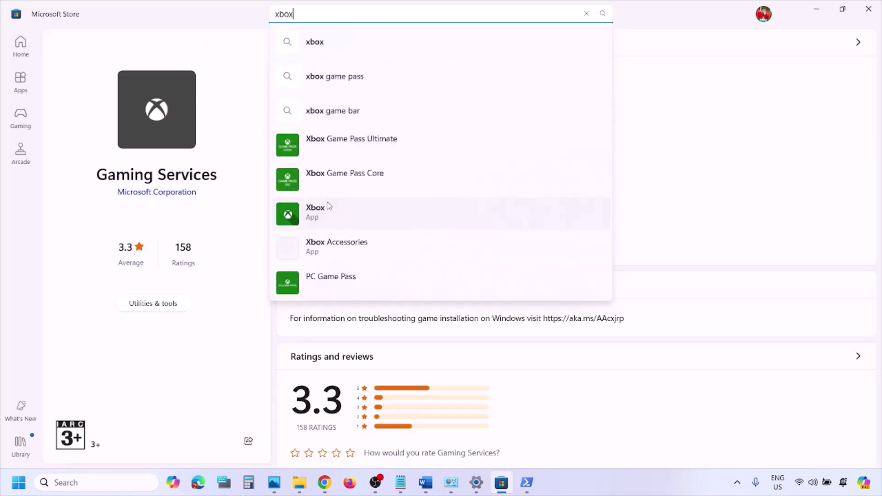
{"action": "left_click", "coordinate": [330, 206]}
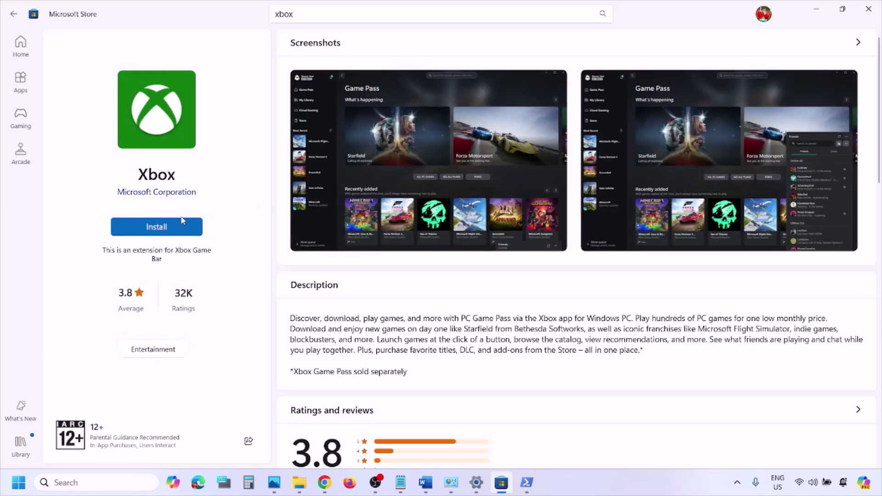
{"action": "left_click", "coordinate": [170, 224]}
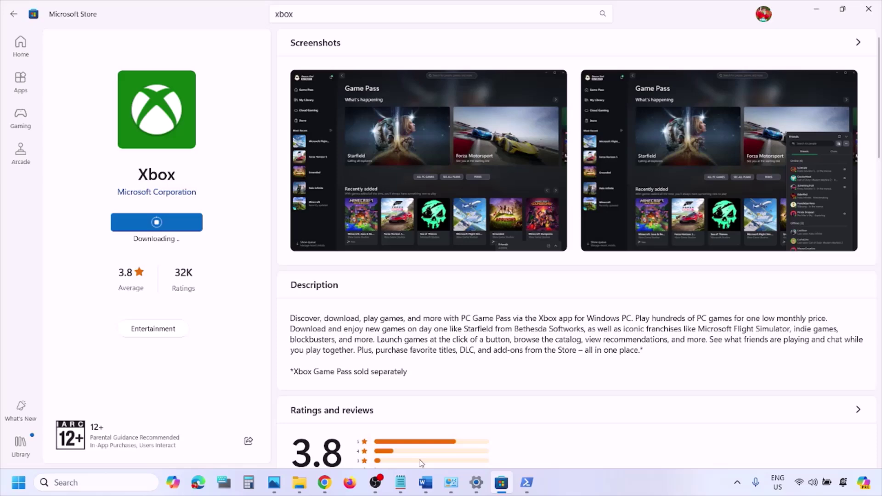
{"action": "left_click", "coordinate": [426, 482]}
Scroll to Step 16 in the Word notes and select its instruction text.
{"action": "scroll", "coordinate": [276, 329], "scroll_direction": "down", "scroll_amount": 3}
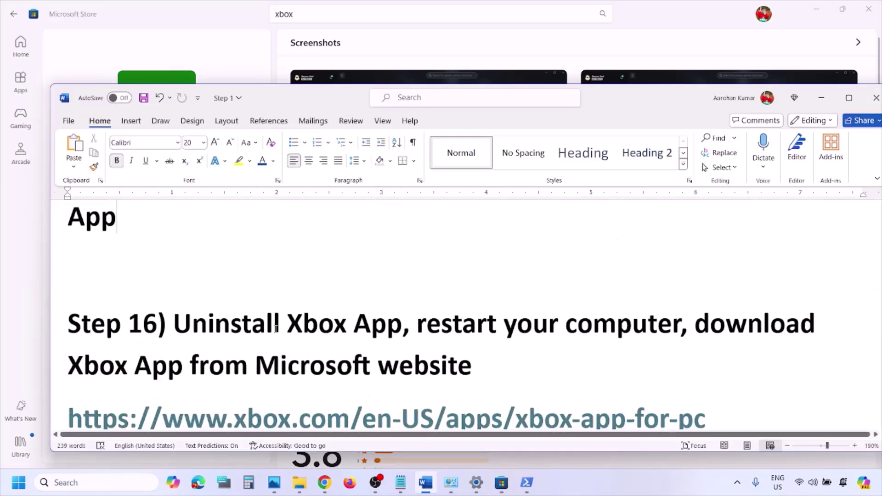
{"action": "left_click_drag", "start_coordinate": [201, 301], "coordinate": [469, 332]}
{"action": "left_click", "coordinate": [468, 328]}
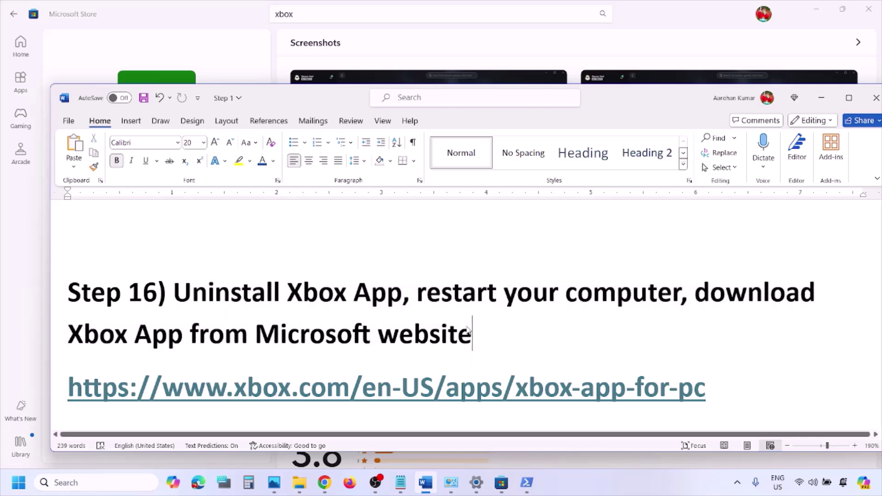
Switch away from Word and search Windows for 'xbox'.
{"action": "key", "text": "alt+Tab"}
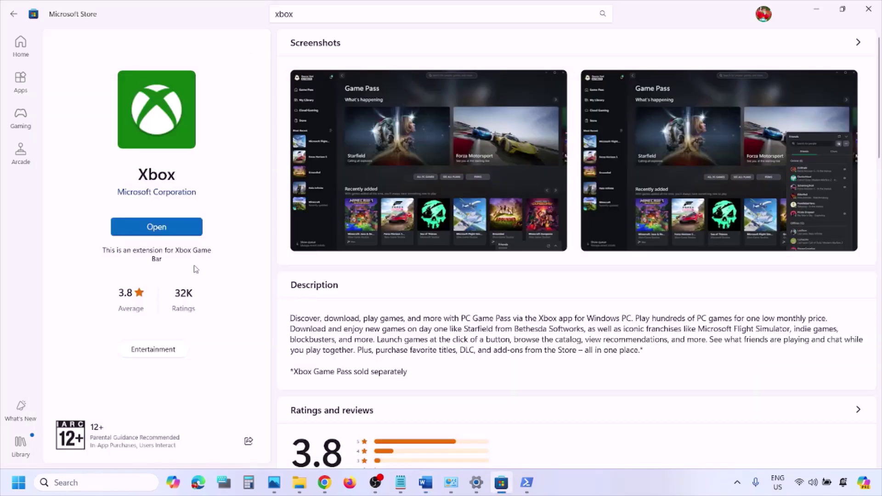
{"action": "left_click", "coordinate": [94, 482]}
{"action": "type", "text": "xbox"}
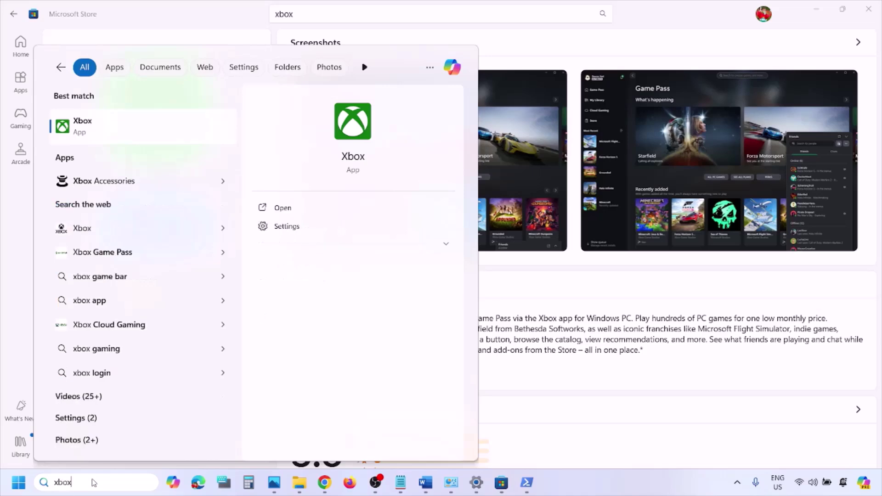
Uninstall the Xbox app from the search result's context menu.
{"action": "right_click", "coordinate": [122, 135]}
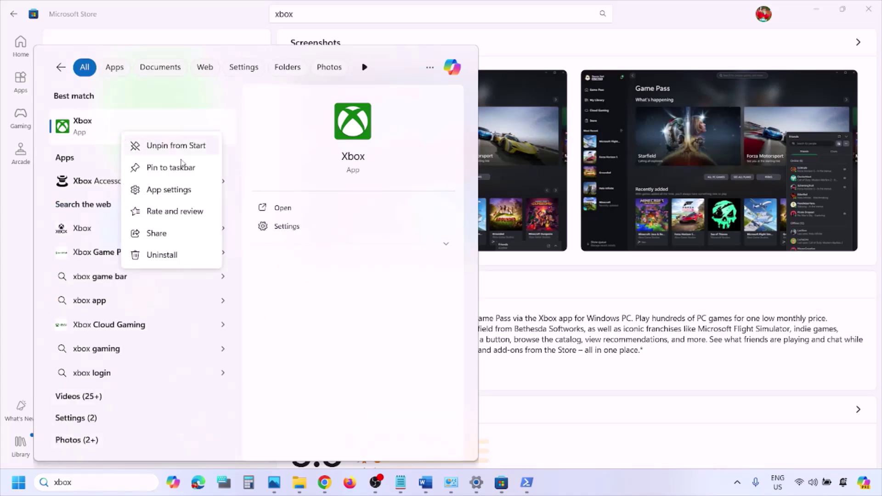
{"action": "left_click", "coordinate": [174, 254]}
{"action": "left_click", "coordinate": [247, 270]}
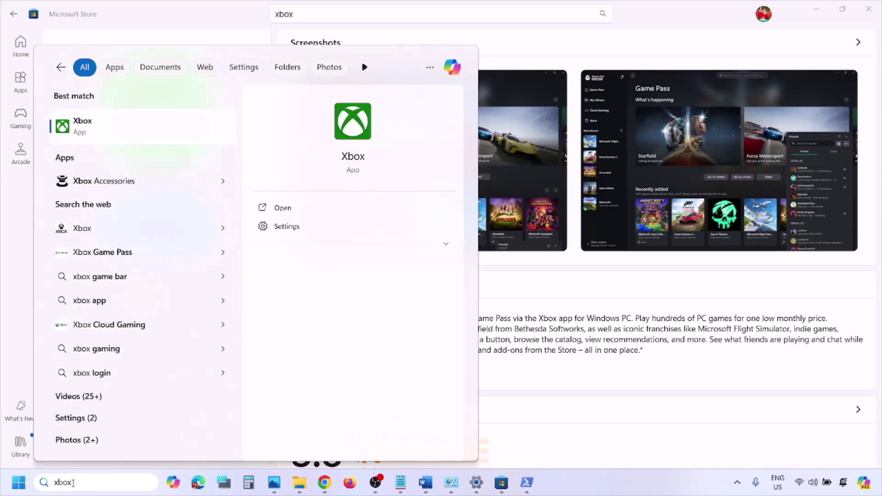
Open the Start menu's power options, then dismiss them.
{"action": "left_click", "coordinate": [18, 490]}
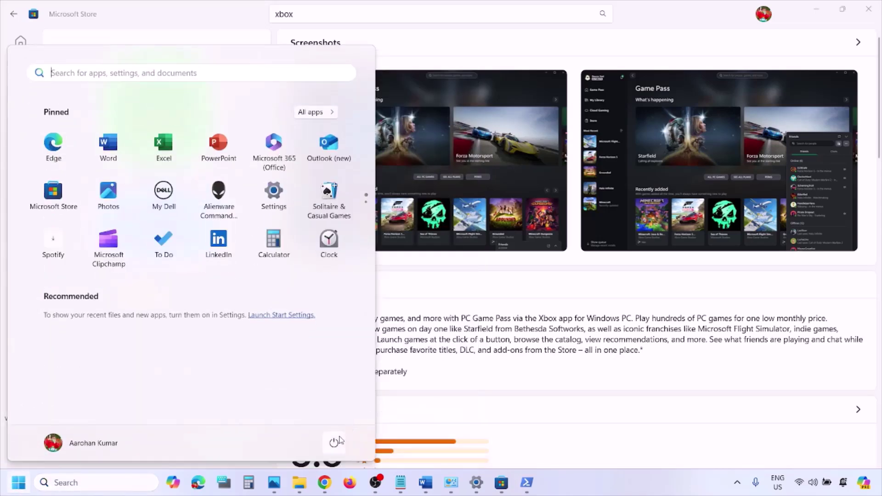
{"action": "left_click", "coordinate": [334, 442]}
{"action": "key", "text": "Escape"}
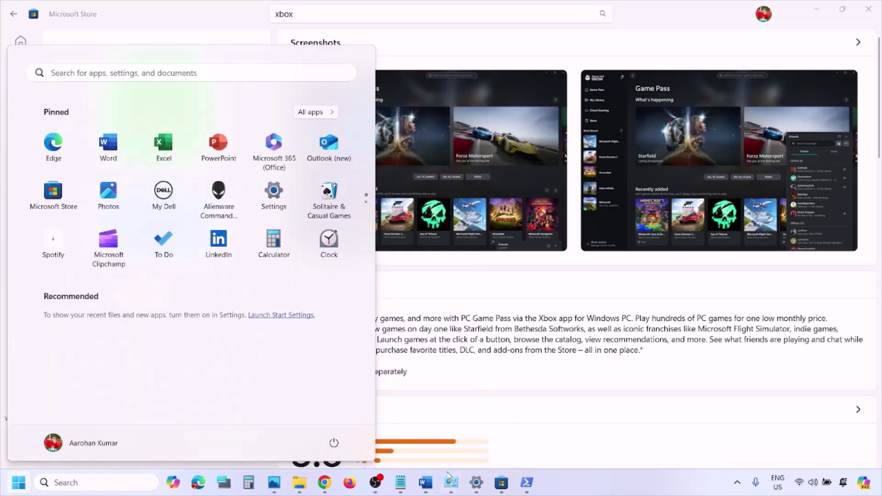
Copy the xbox.com Xbox app link from the Word notes.
{"action": "left_click", "coordinate": [426, 483]}
{"action": "scroll", "coordinate": [573, 333], "scroll_direction": "down", "scroll_amount": 2}
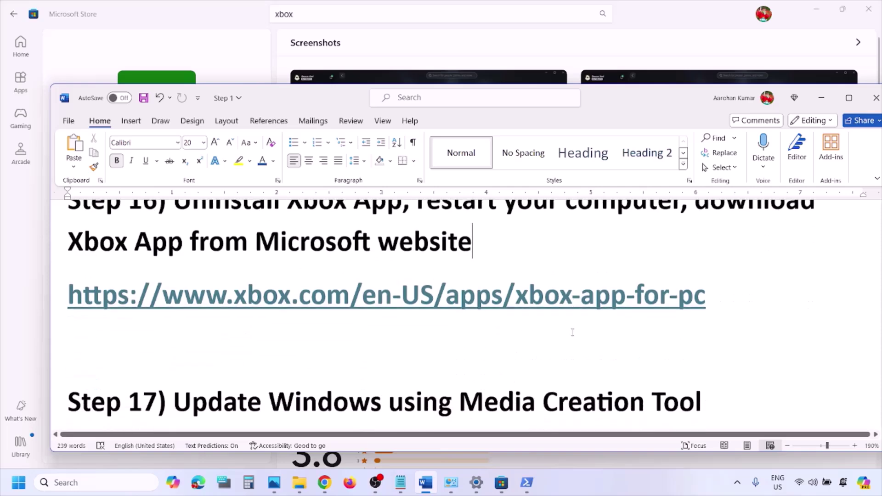
{"action": "left_click_drag", "start_coordinate": [731, 292], "coordinate": [67, 296]}
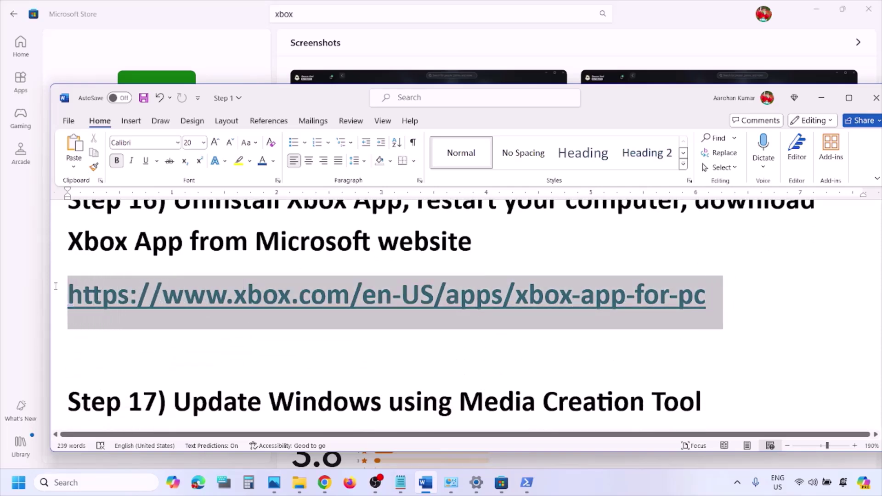
Open the copied link in a new Chrome tab and download XboxInstaller.exe.
{"action": "left_click", "coordinate": [325, 484]}
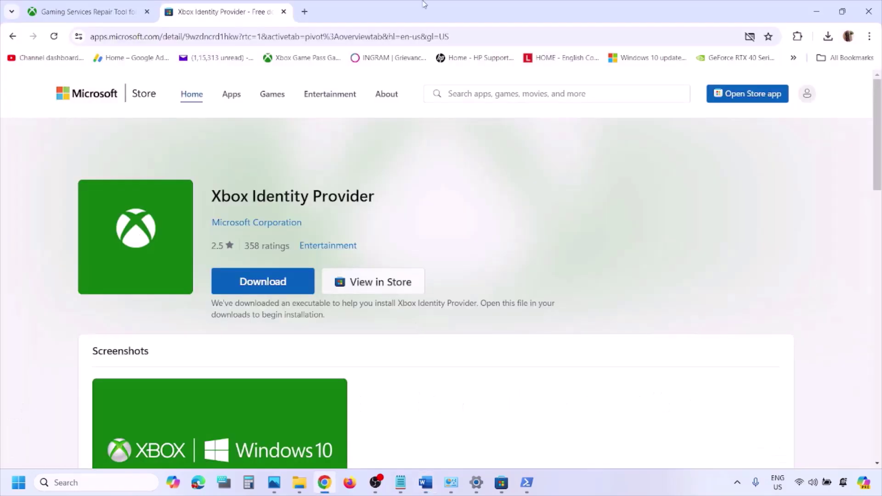
{"action": "left_click", "coordinate": [305, 13]}
{"action": "key", "text": "ctrl+v"}
{"action": "key", "text": "Return"}
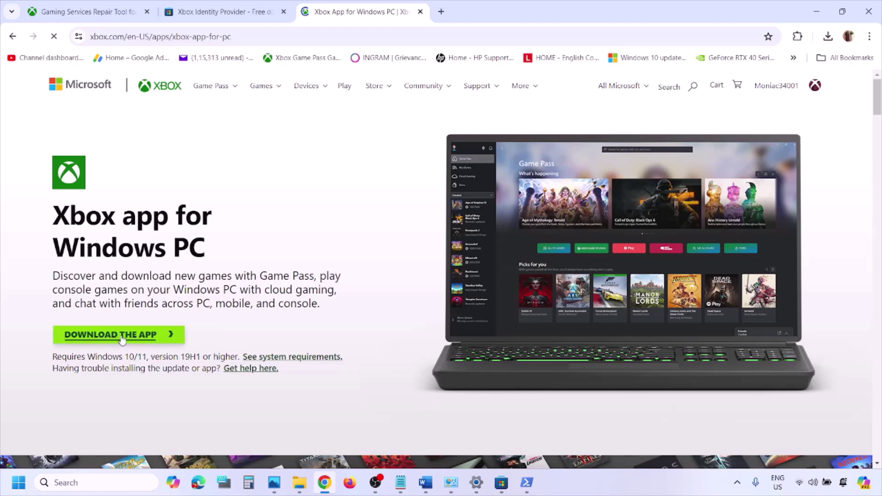
{"action": "left_click", "coordinate": [119, 340]}
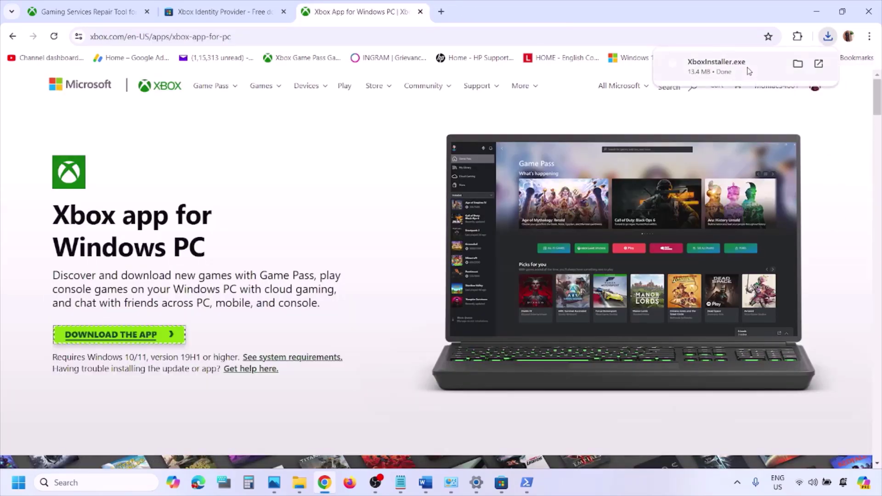
Run XboxInstaller.exe, accept the license terms, install, and launch the Xbox app with Let's Go.
{"action": "left_click", "coordinate": [746, 70]}
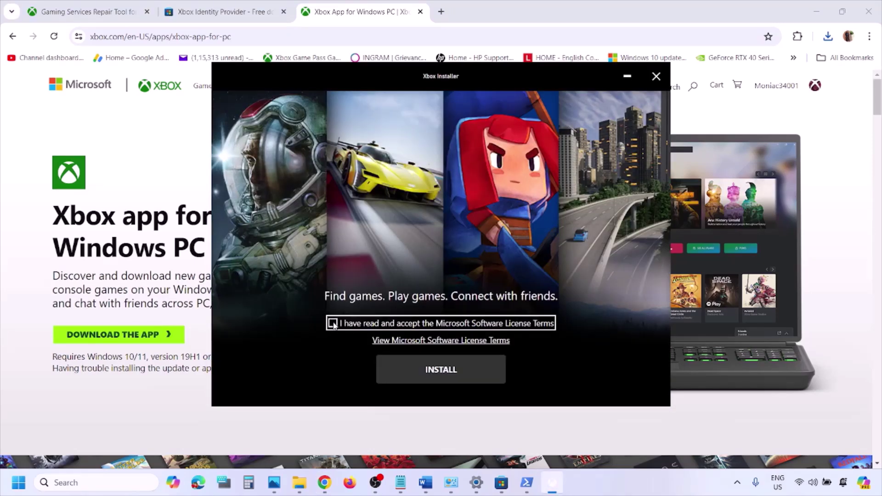
{"action": "left_click", "coordinate": [332, 324]}
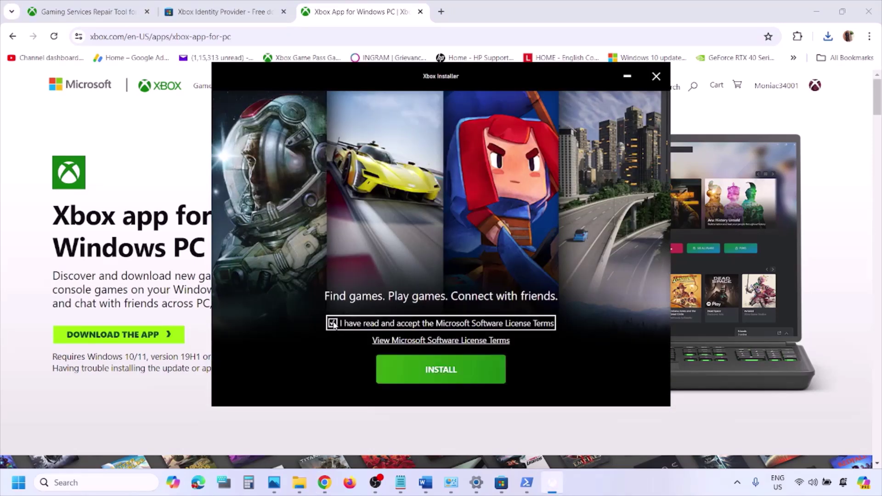
{"action": "left_click", "coordinate": [436, 372]}
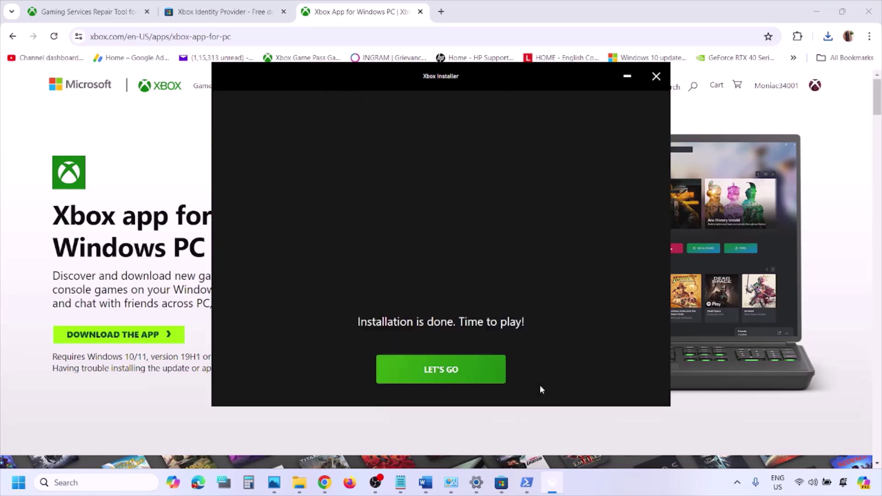
{"action": "left_click", "coordinate": [469, 381]}
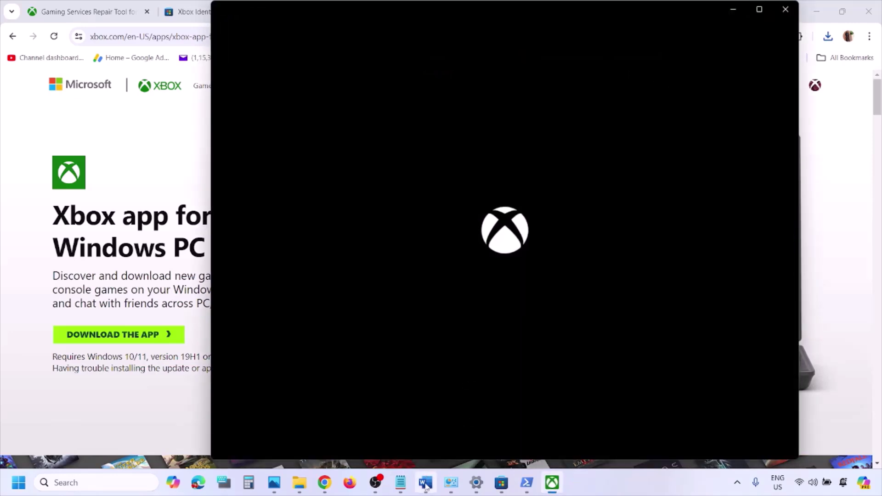
Scroll the Word notes to Step 17 and highlight the 'Update Windows using Media Creation Tool' heading.
{"action": "left_click", "coordinate": [426, 484]}
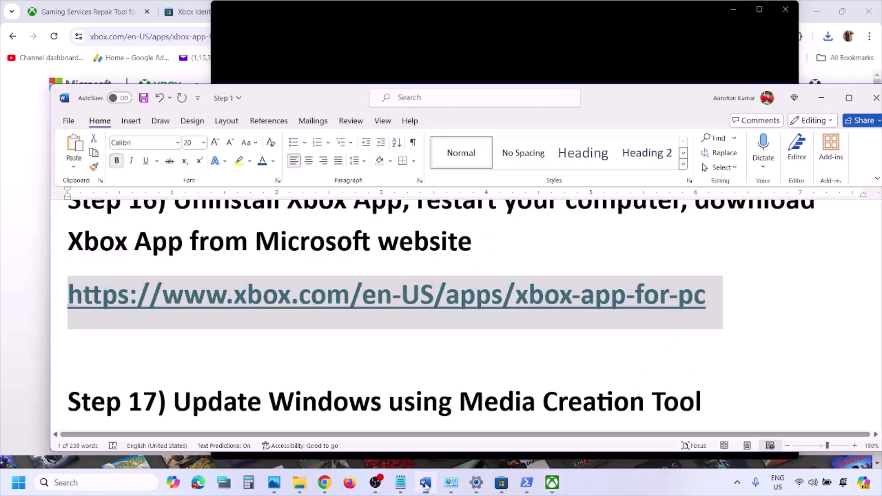
{"action": "scroll", "coordinate": [327, 342], "scroll_direction": "down", "scroll_amount": 3}
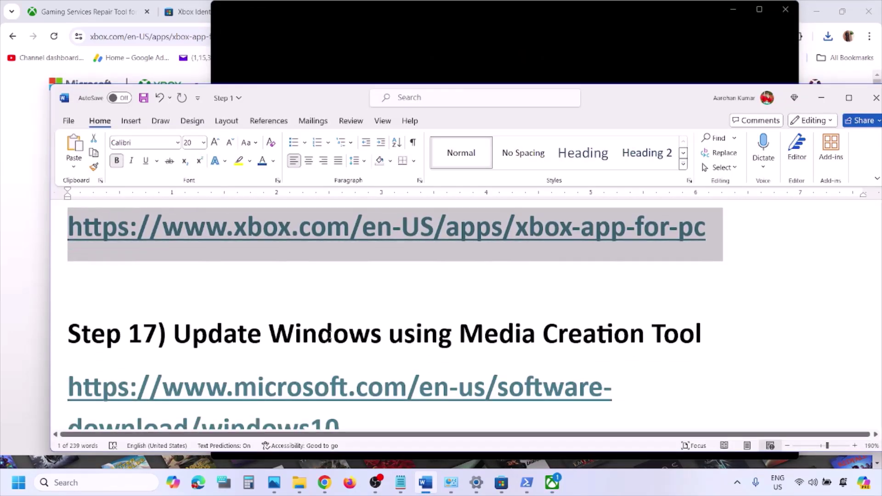
{"action": "scroll", "coordinate": [327, 335], "scroll_direction": "down", "scroll_amount": 3}
{"action": "scroll", "coordinate": [294, 294], "scroll_direction": "up", "scroll_amount": 3}
{"action": "scroll", "coordinate": [262, 246], "scroll_direction": "down", "scroll_amount": 2}
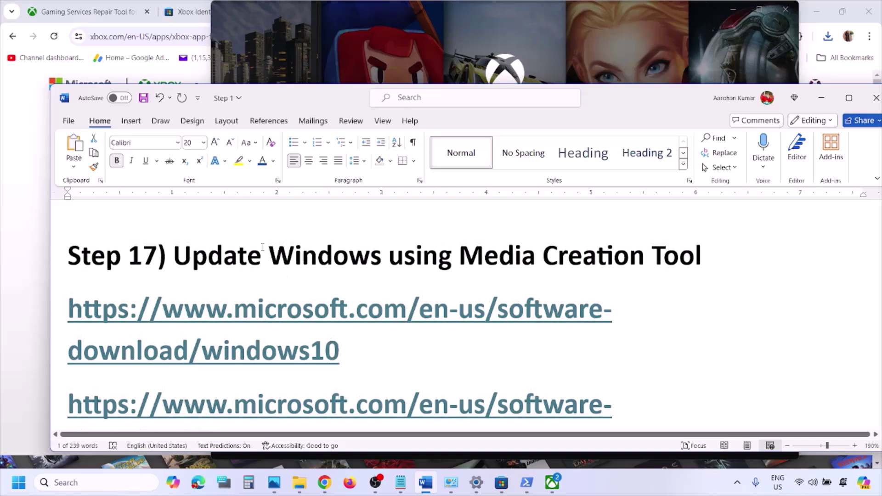
{"action": "left_click_drag", "start_coordinate": [173, 256], "coordinate": [667, 265]}
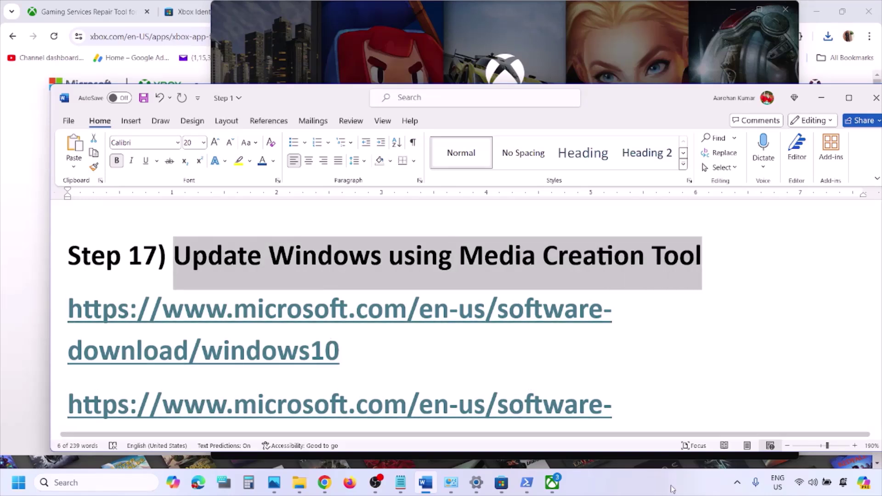
{"action": "left_click", "coordinate": [417, 341]}
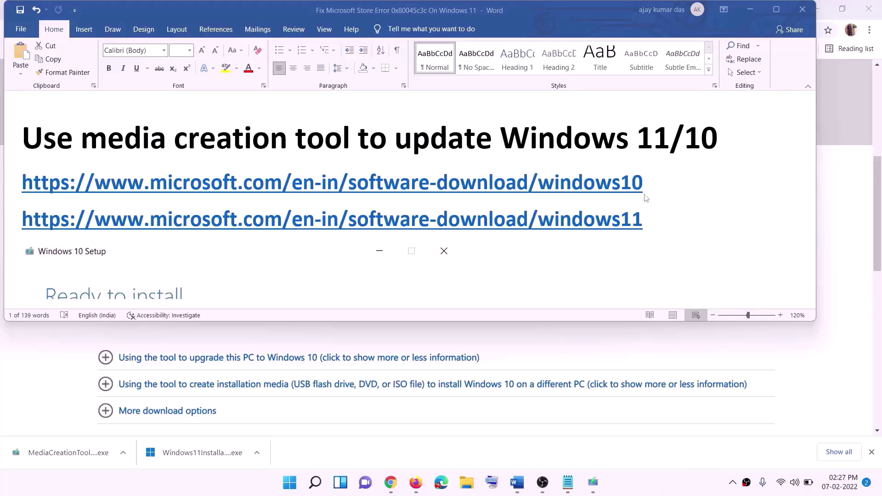
Select the Windows 10 and Windows 11 download links in the notes.
{"action": "left_click", "coordinate": [650, 189]}
{"action": "left_click_drag", "start_coordinate": [654, 180], "coordinate": [242, 178]}
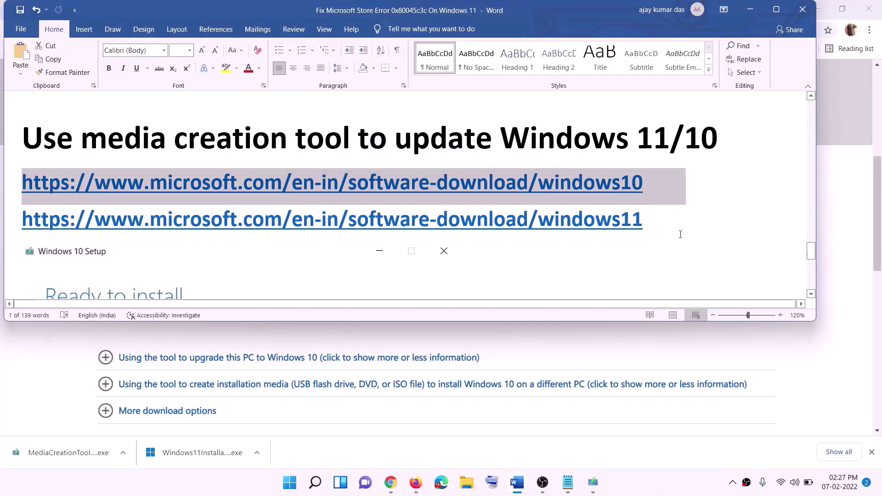
{"action": "left_click_drag", "start_coordinate": [656, 220], "coordinate": [244, 220]}
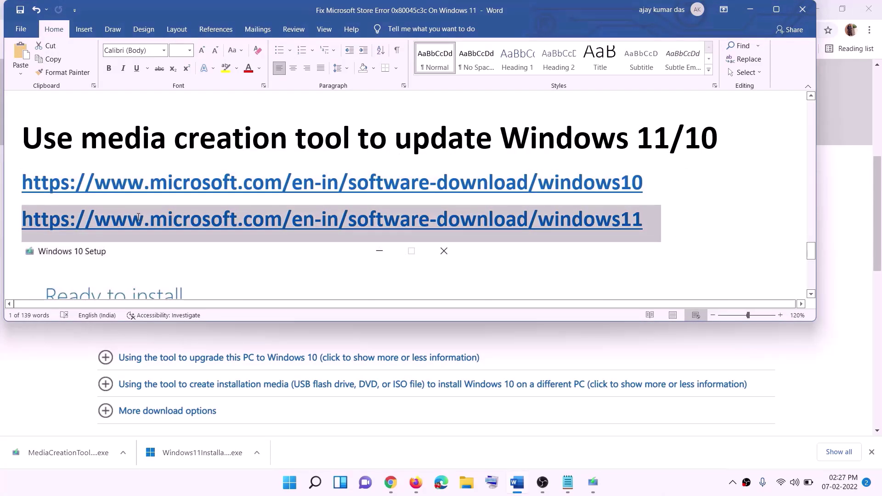
Minimize Word, scroll Chrome to the Create Windows 10 installation media section, and bring Setup forward.
{"action": "left_click", "coordinate": [750, 10]}
{"action": "scroll", "coordinate": [374, 236], "scroll_direction": "up", "scroll_amount": 6}
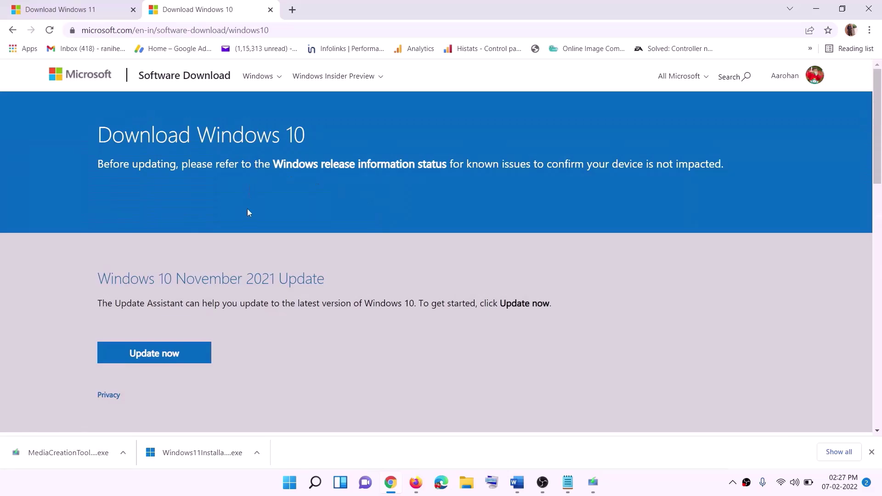
{"action": "scroll", "coordinate": [298, 259], "scroll_direction": "down", "scroll_amount": 5}
{"action": "left_click_drag", "start_coordinate": [106, 276], "coordinate": [197, 276]}
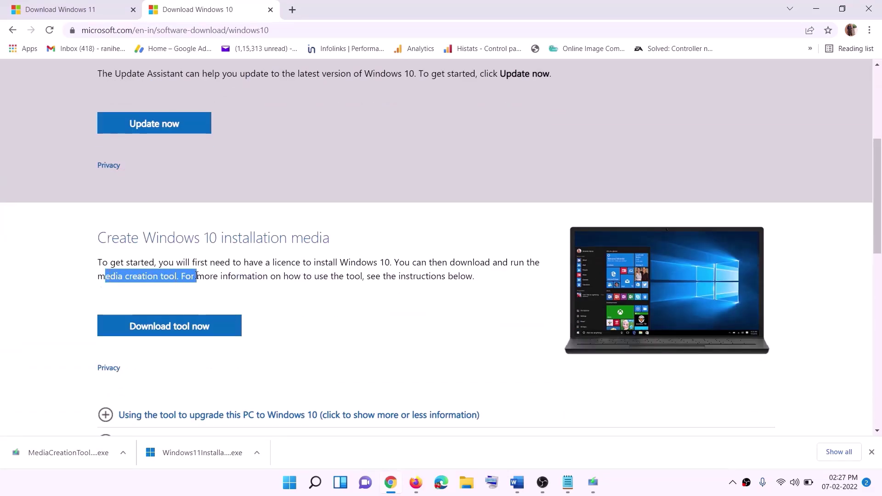
{"action": "scroll", "coordinate": [184, 239], "scroll_direction": "down", "scroll_amount": 2}
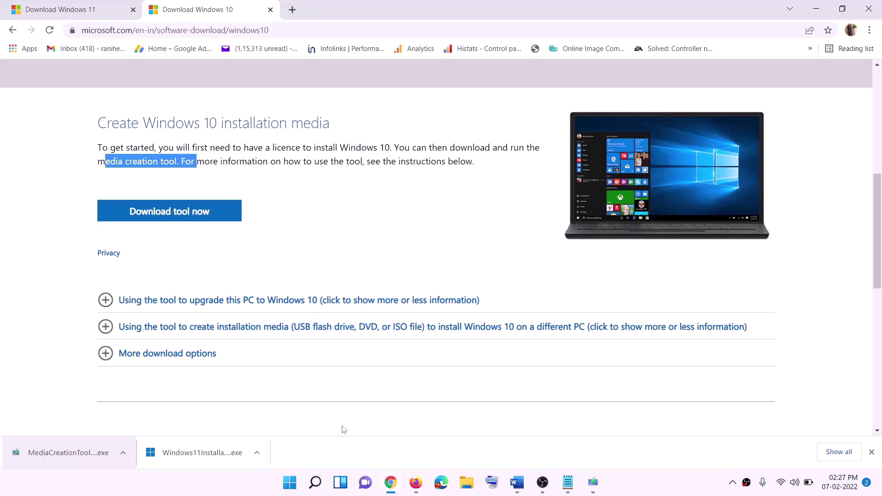
{"action": "left_click", "coordinate": [602, 491]}
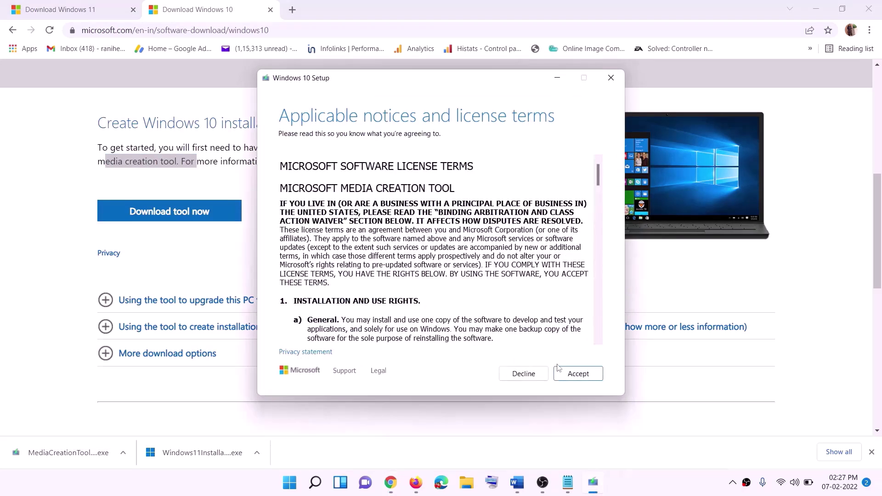
Accept the Windows 10 Setup license terms and proceed with 'Upgrade this PC now'.
{"action": "left_click", "coordinate": [575, 374]}
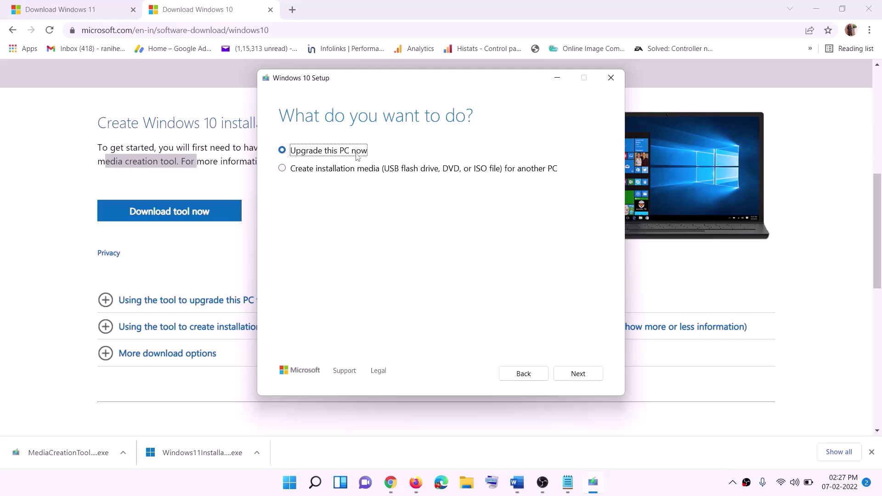
{"action": "left_click", "coordinate": [578, 373]}
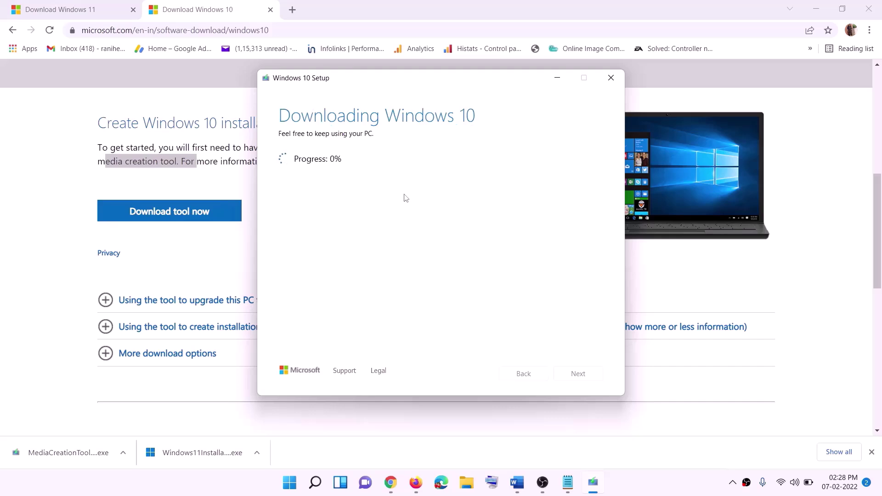
{"action": "left_click", "coordinate": [652, 492]}
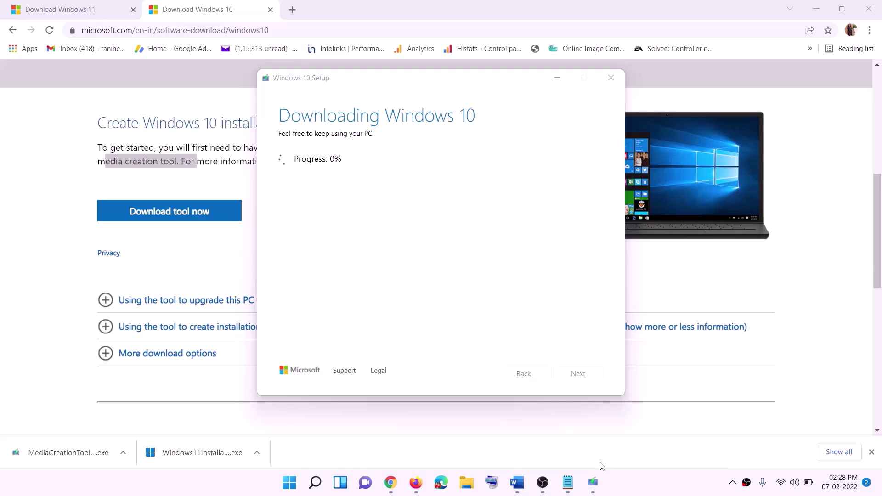
Check the Ready to install screenshot in the Word notes, then return to Chrome's Create Windows 11 Installation Media section.
{"action": "left_click", "coordinate": [517, 483]}
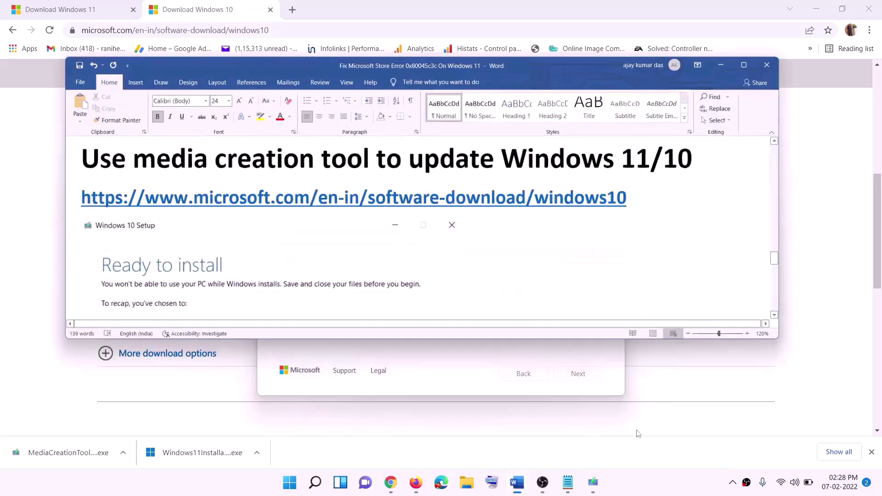
{"action": "scroll", "coordinate": [47, 212], "scroll_direction": "down", "scroll_amount": 2}
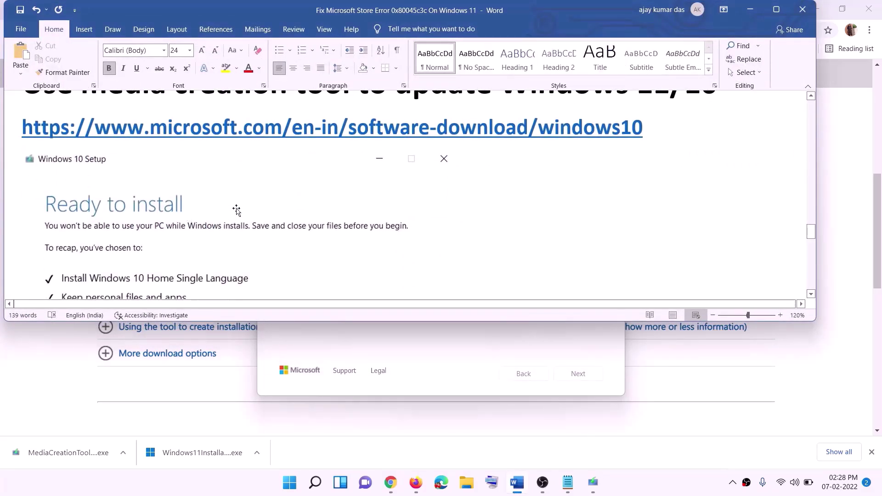
{"action": "left_click", "coordinate": [777, 9]}
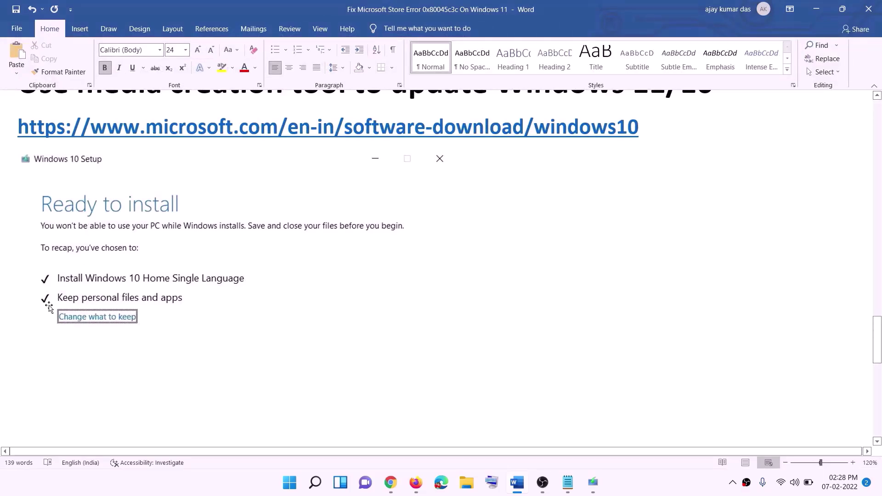
{"action": "scroll", "coordinate": [436, 317], "scroll_direction": "down", "scroll_amount": 2}
{"action": "scroll", "coordinate": [454, 320], "scroll_direction": "down", "scroll_amount": 1}
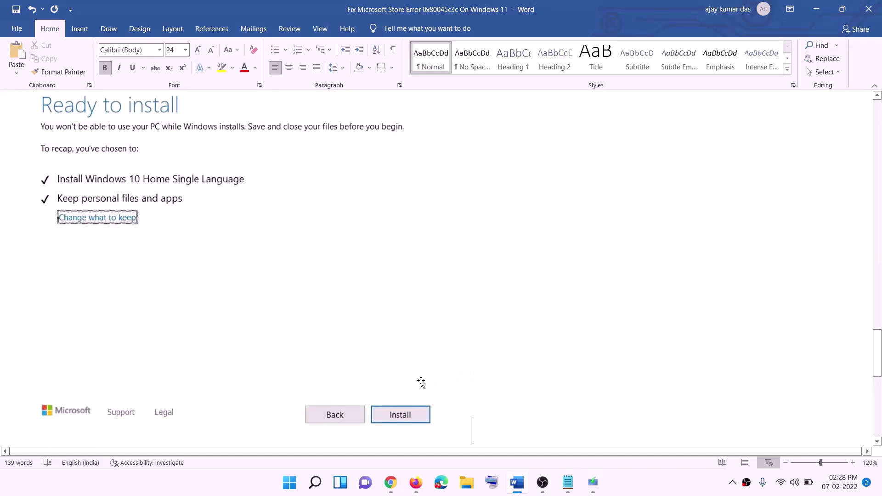
{"action": "scroll", "coordinate": [361, 285], "scroll_direction": "up", "scroll_amount": 1}
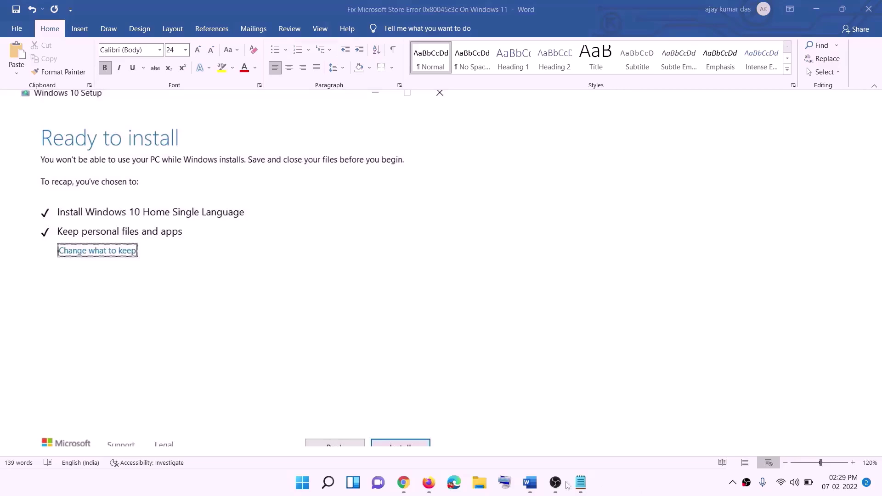
{"action": "left_click", "coordinate": [403, 483]}
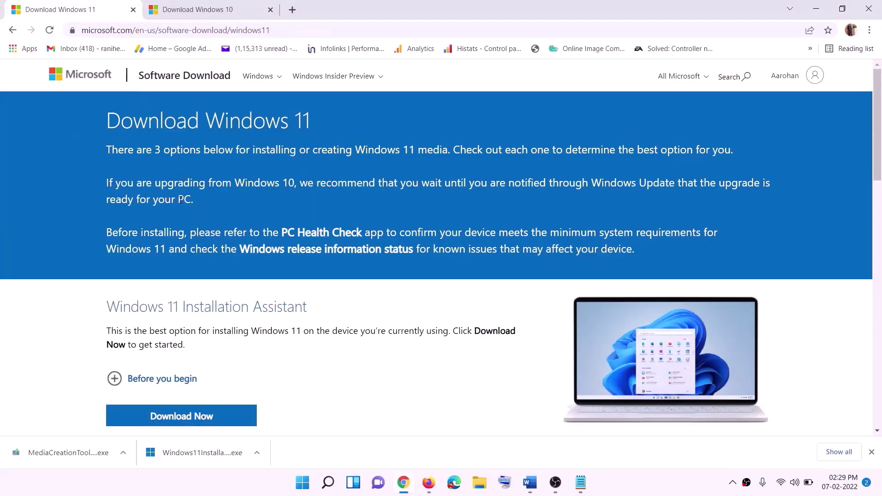
{"action": "scroll", "coordinate": [272, 312], "scroll_direction": "down", "scroll_amount": 5}
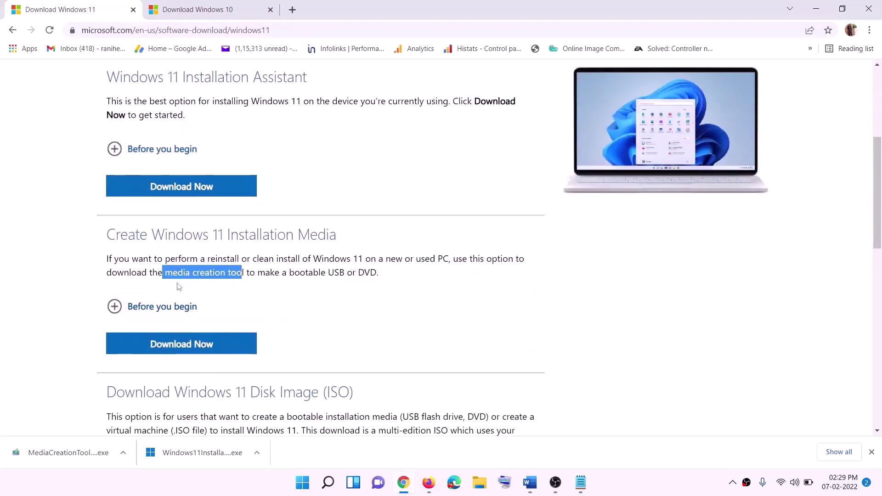